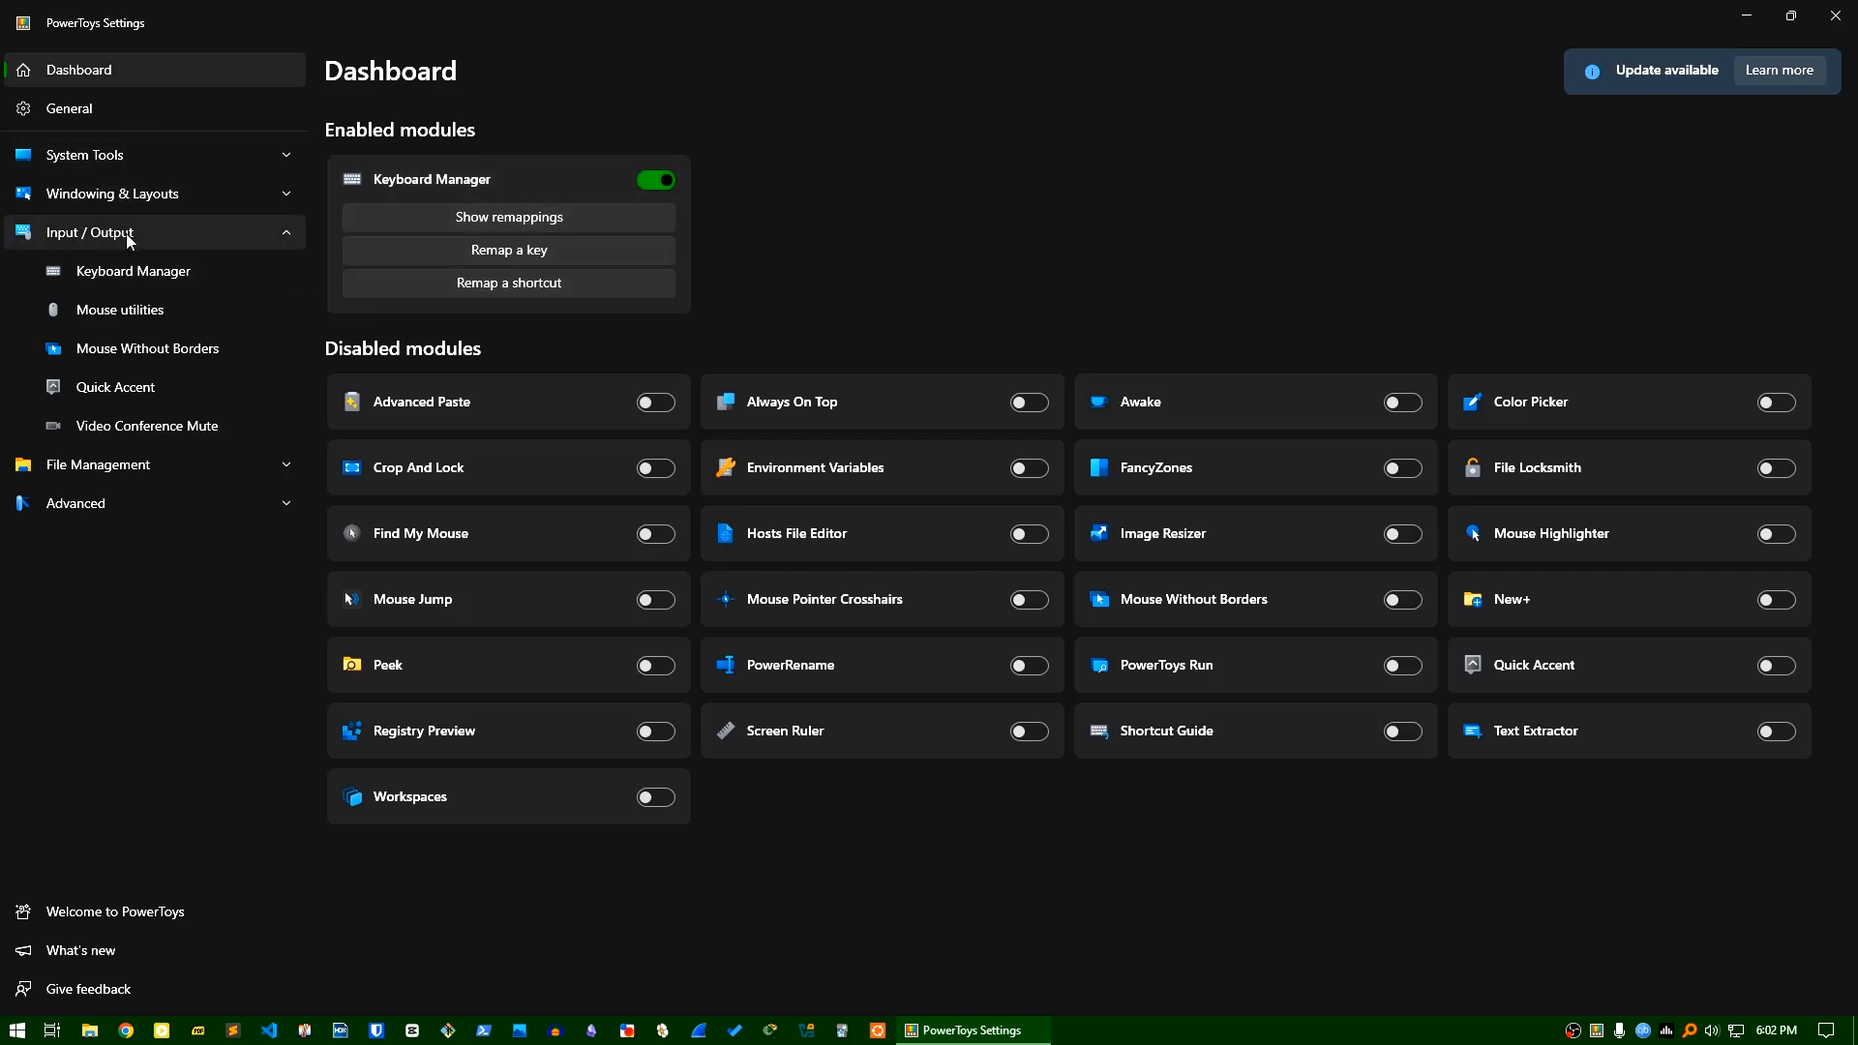
# Turn off the Keyboard Manager module on the dashboard, checking its settings page before and after the change.
pyautogui.click(151, 277)
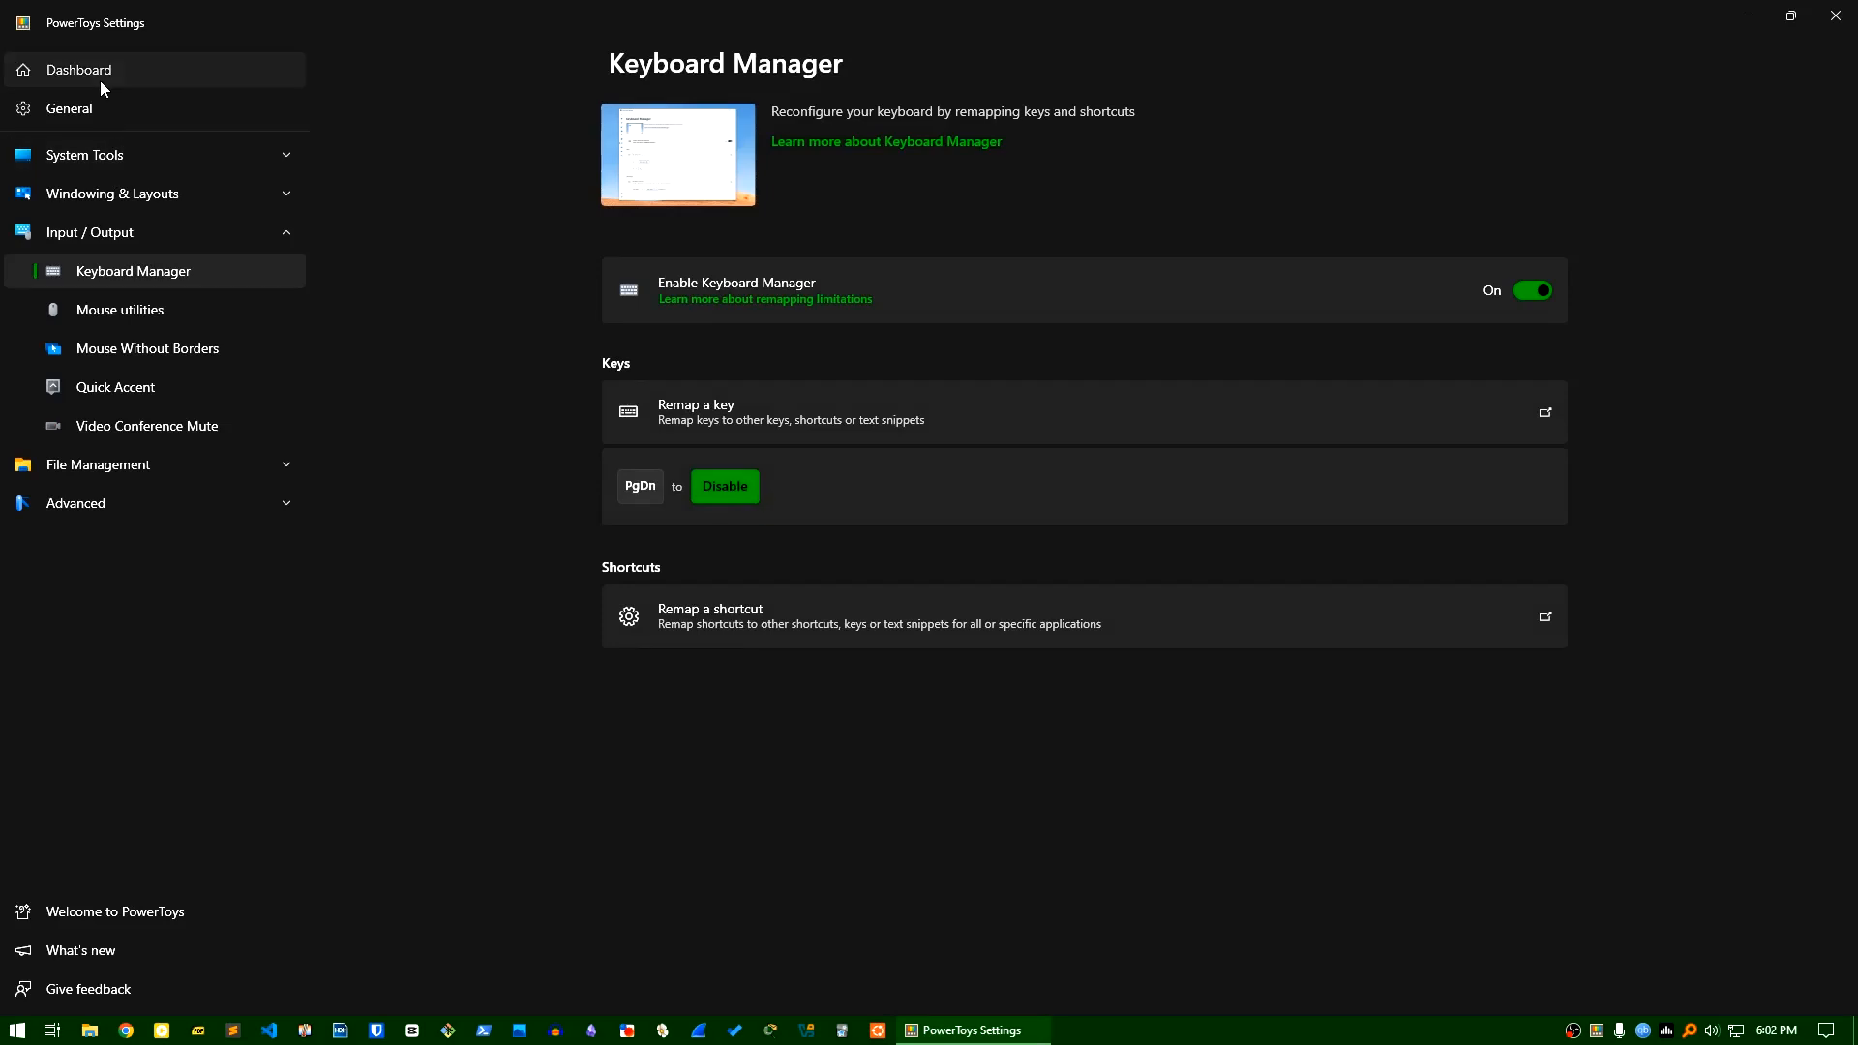
pyautogui.click(100, 81)
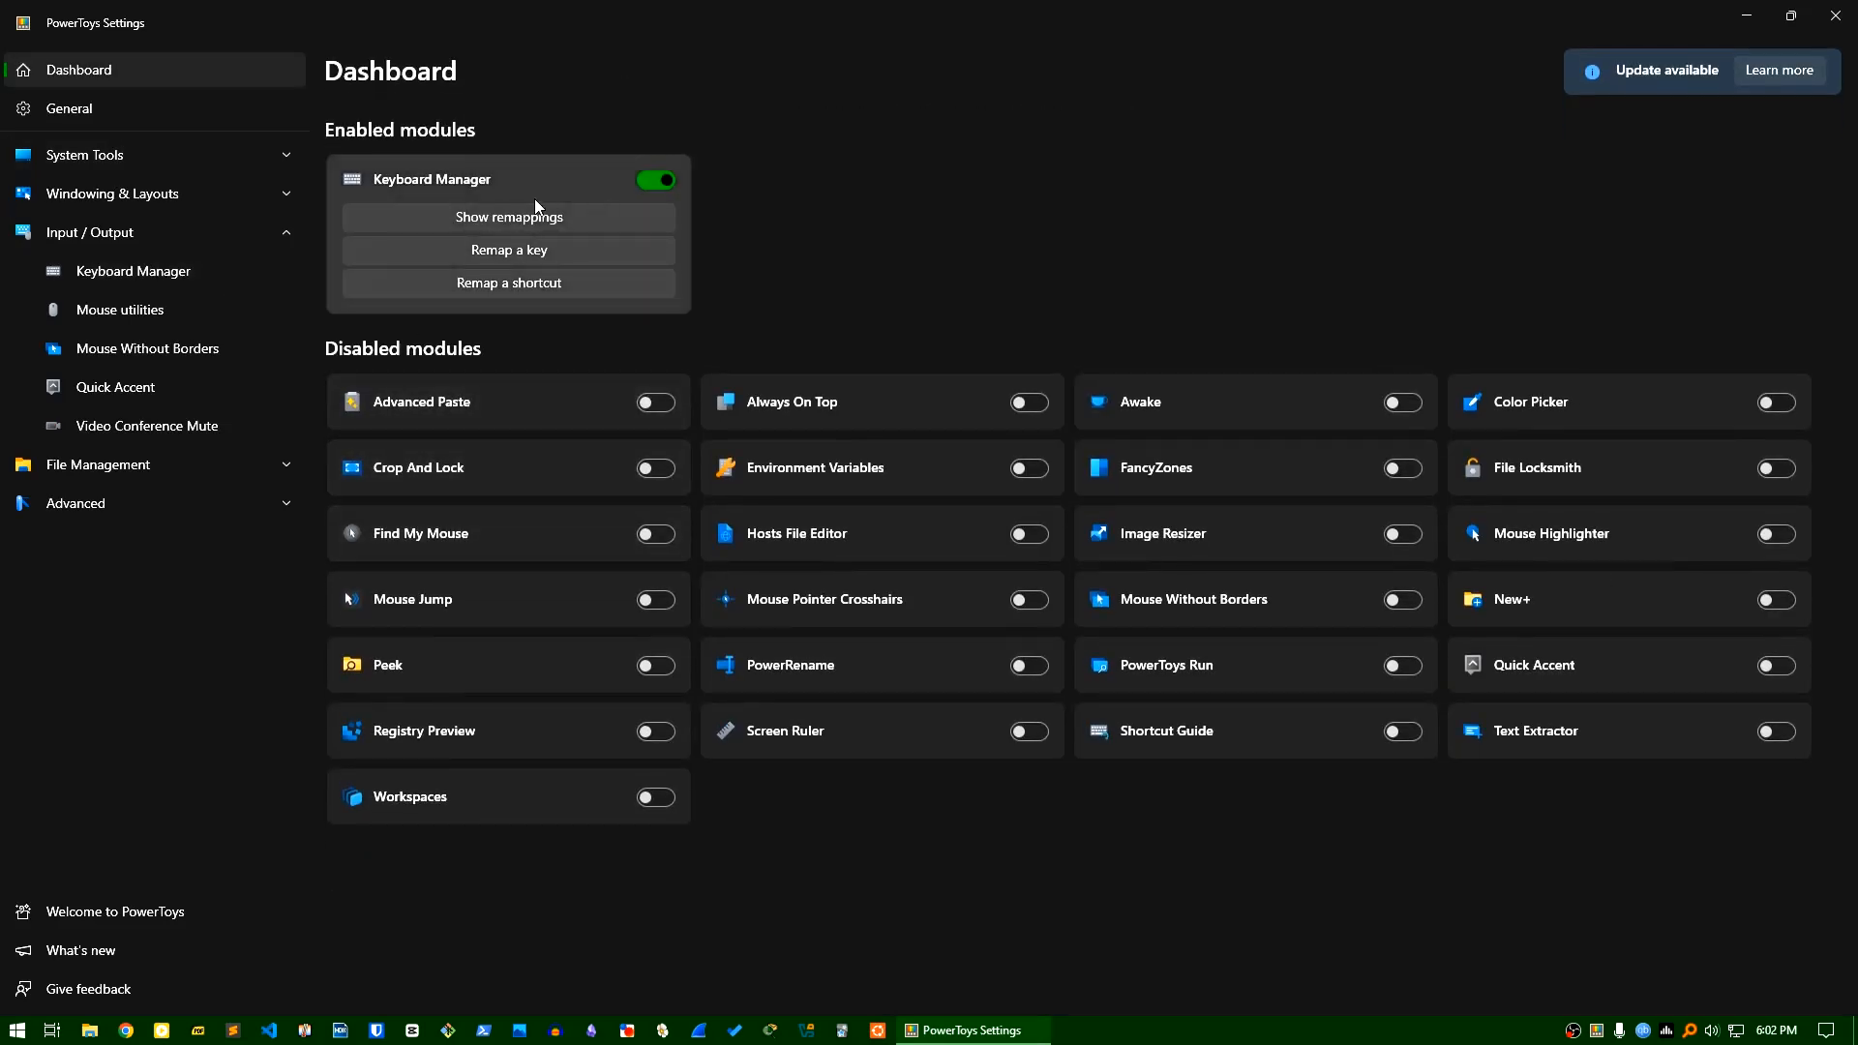
pyautogui.click(643, 181)
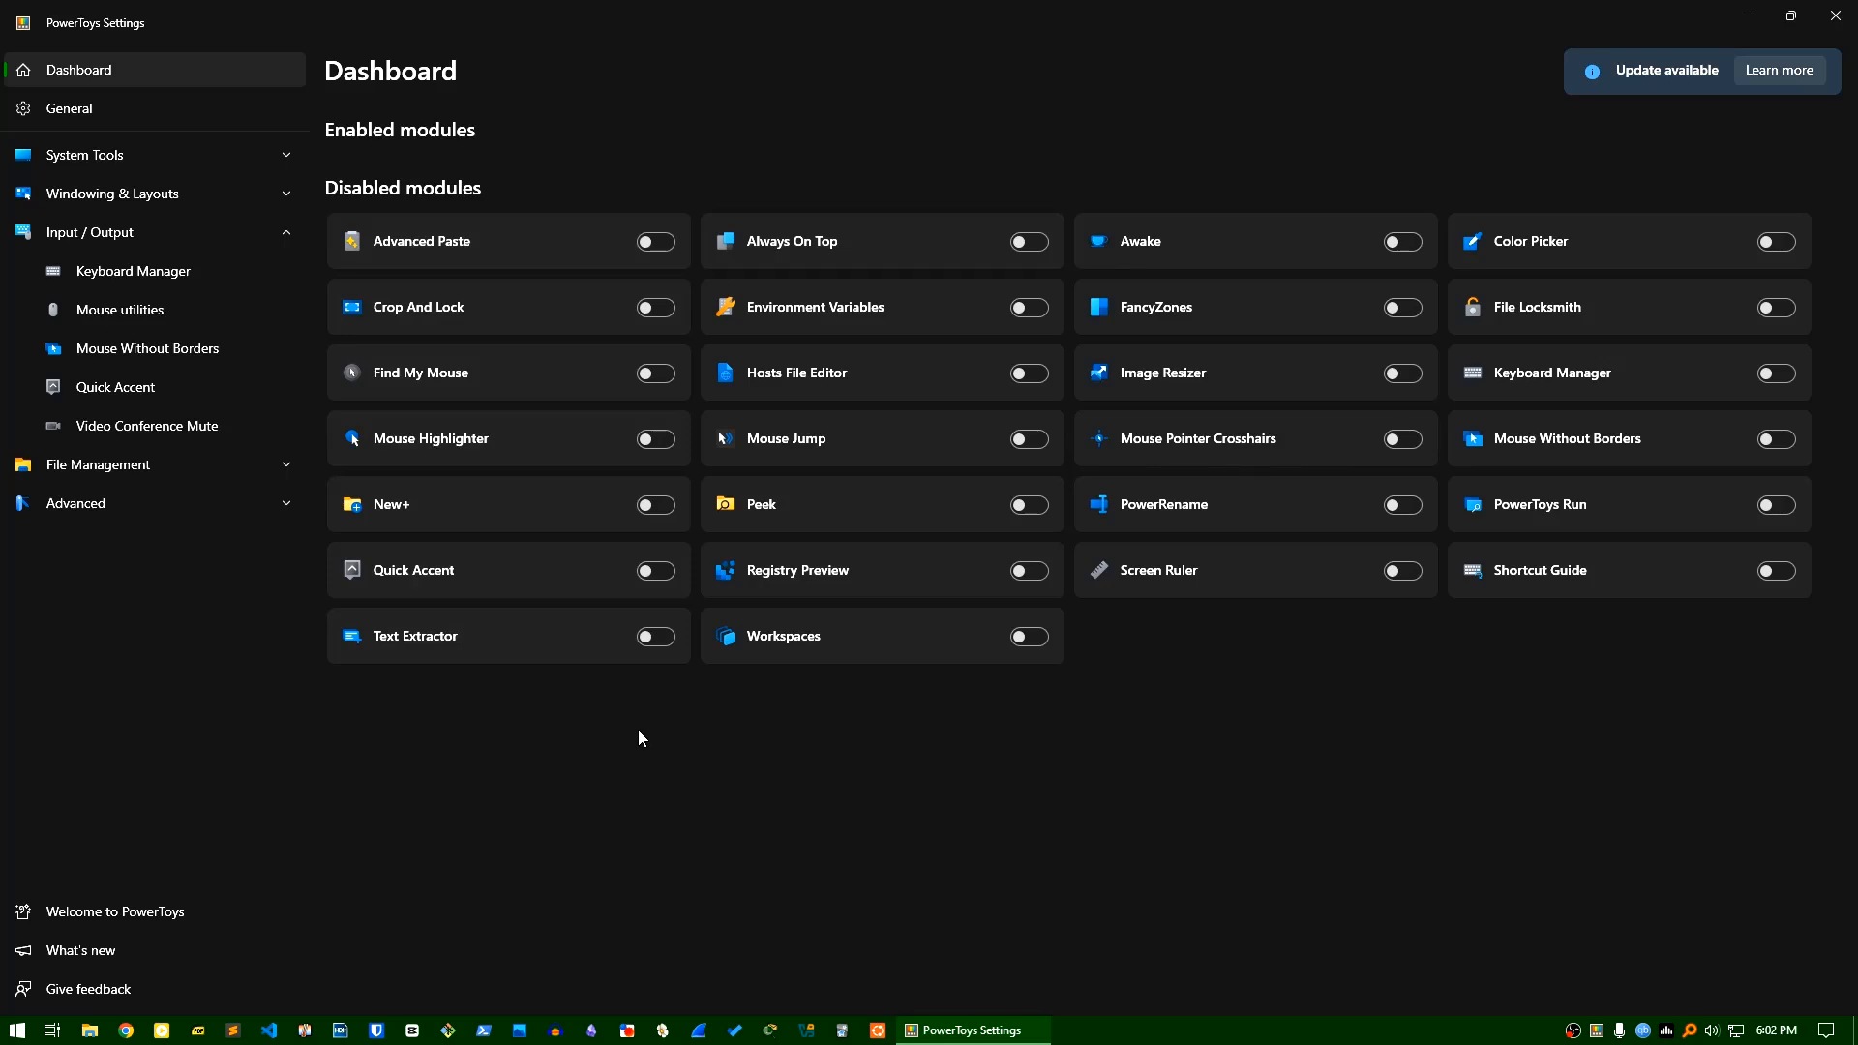
pyautogui.click(185, 280)
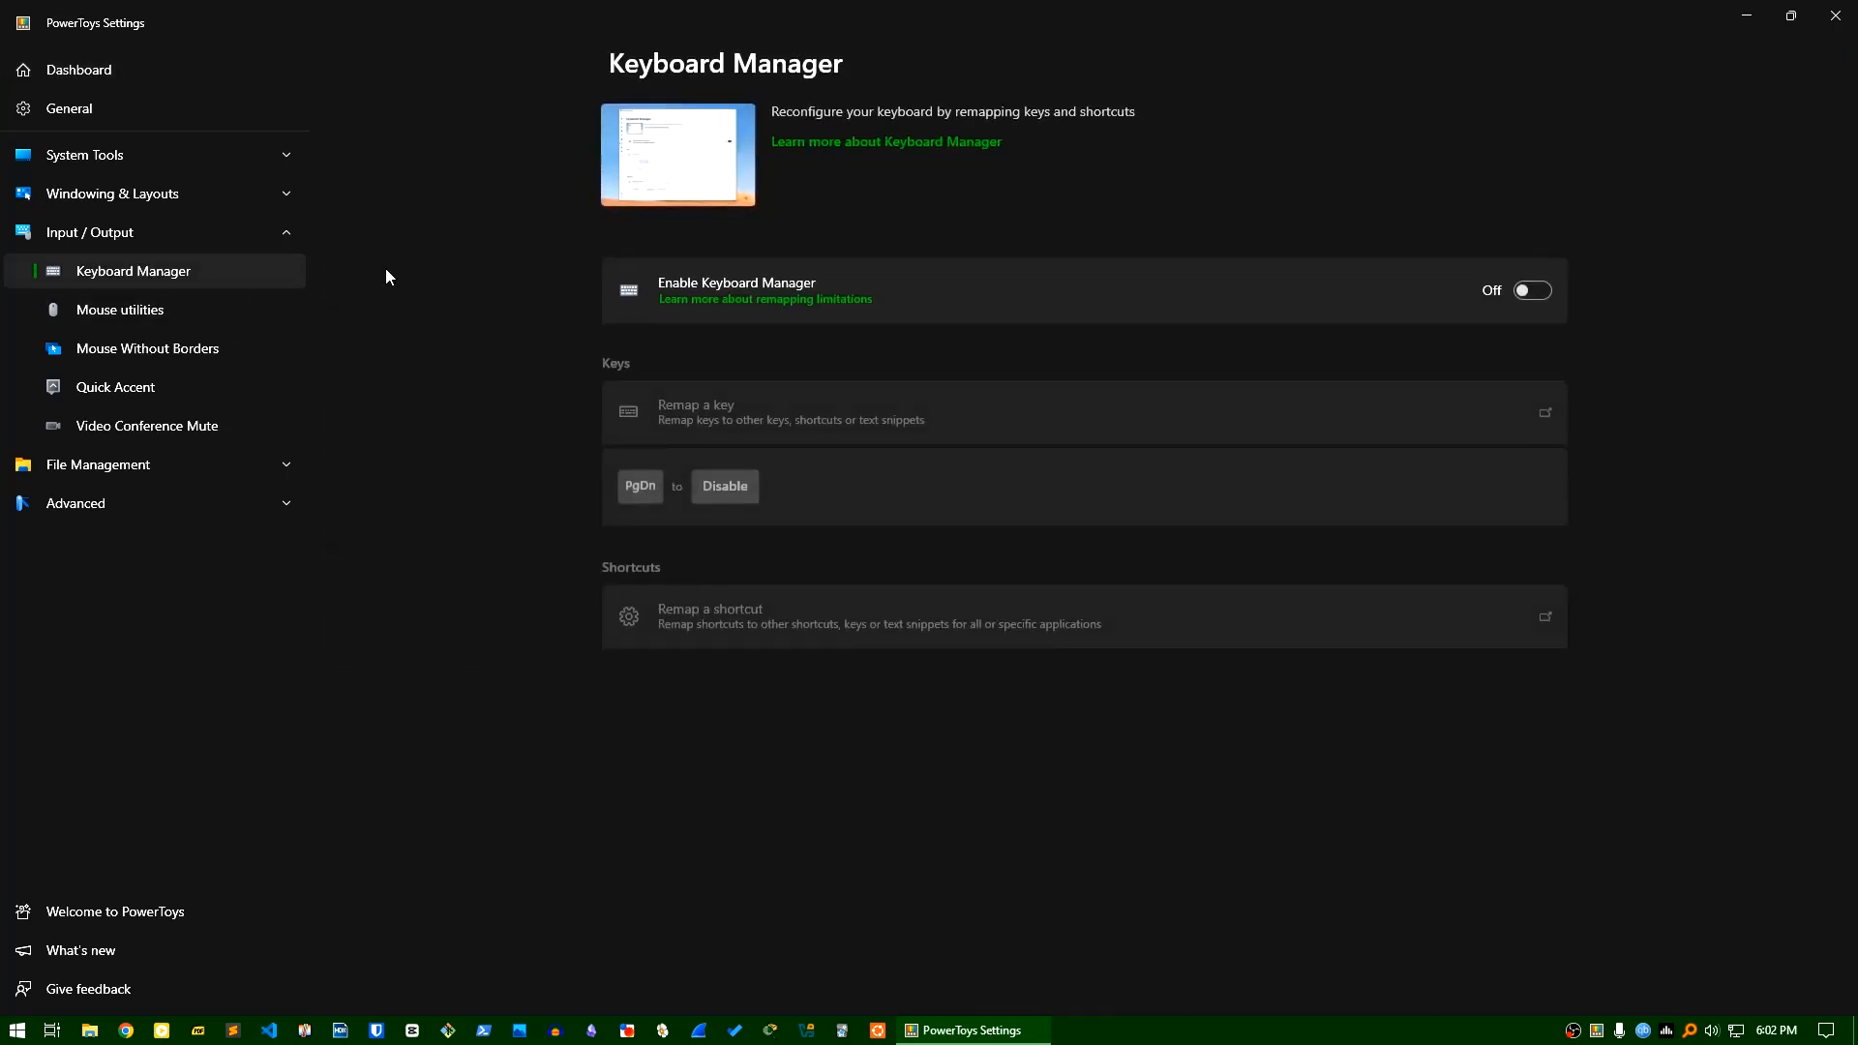
pyautogui.click(83, 77)
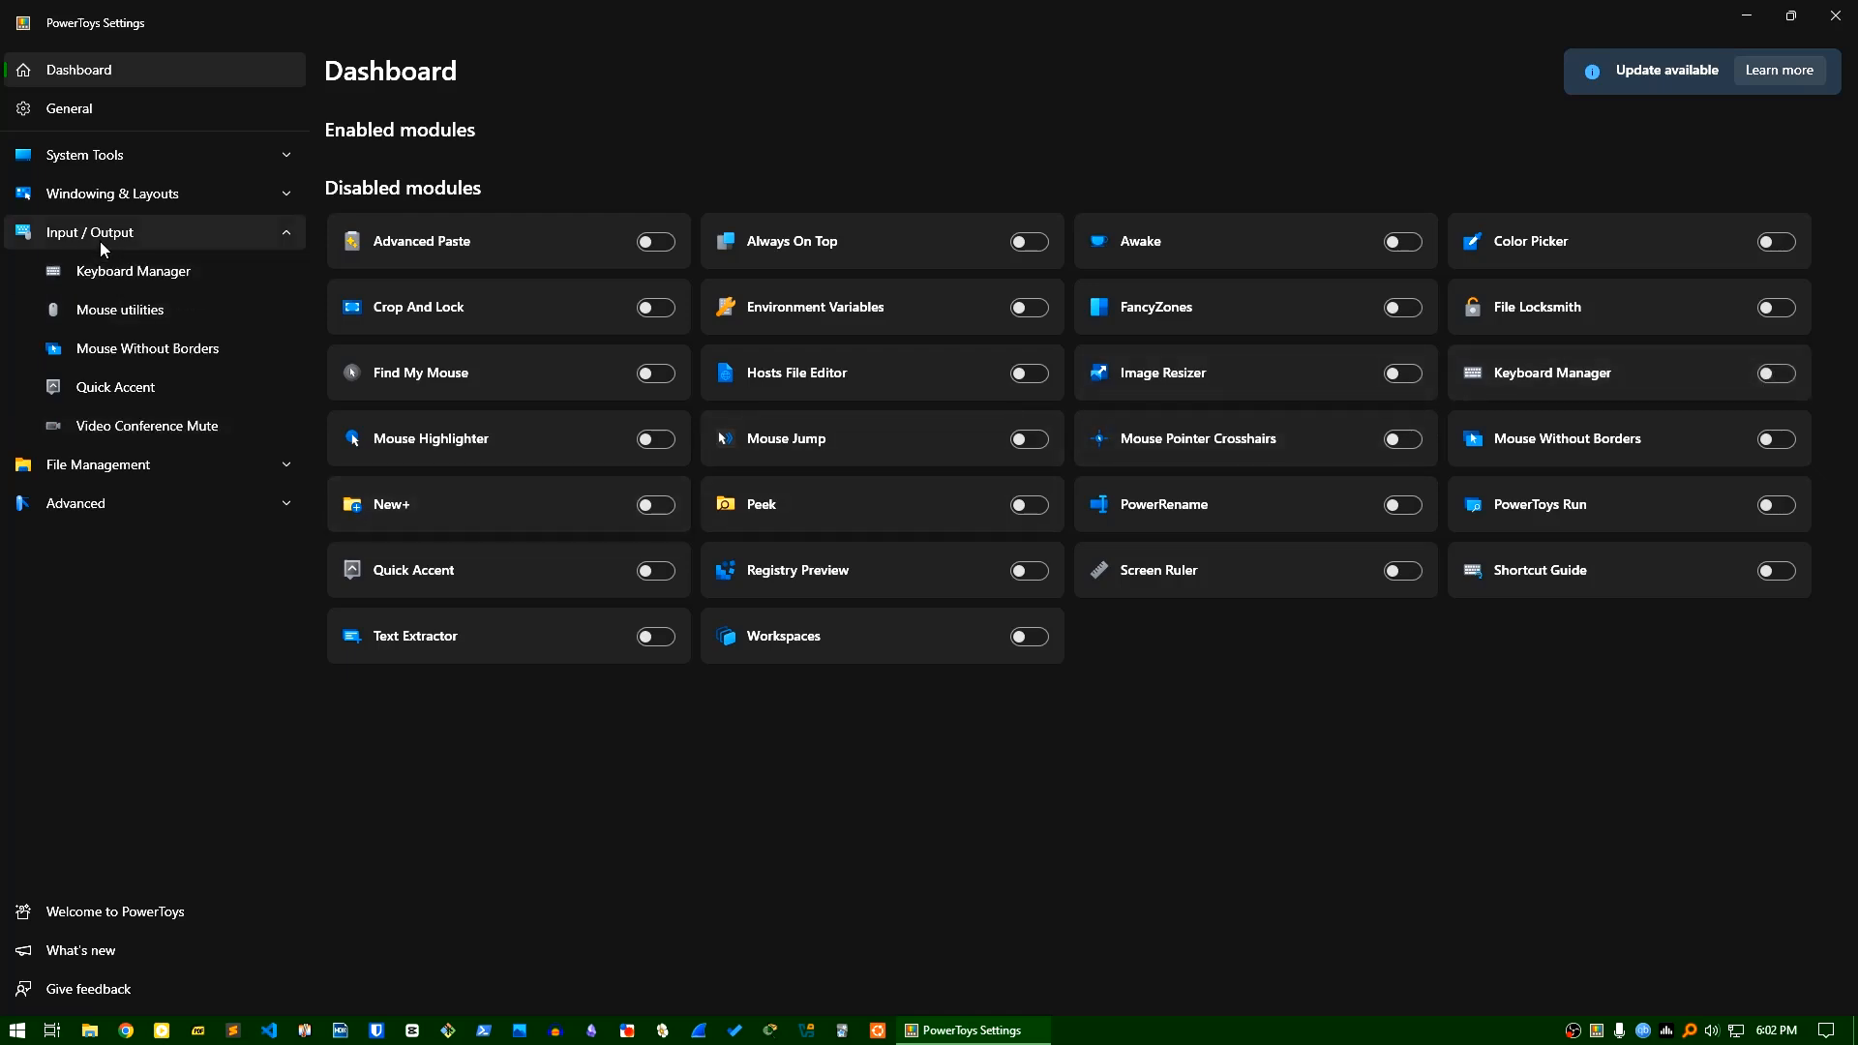
# Open the Keyboard Manager settings and enable the module.
pyautogui.click(116, 279)
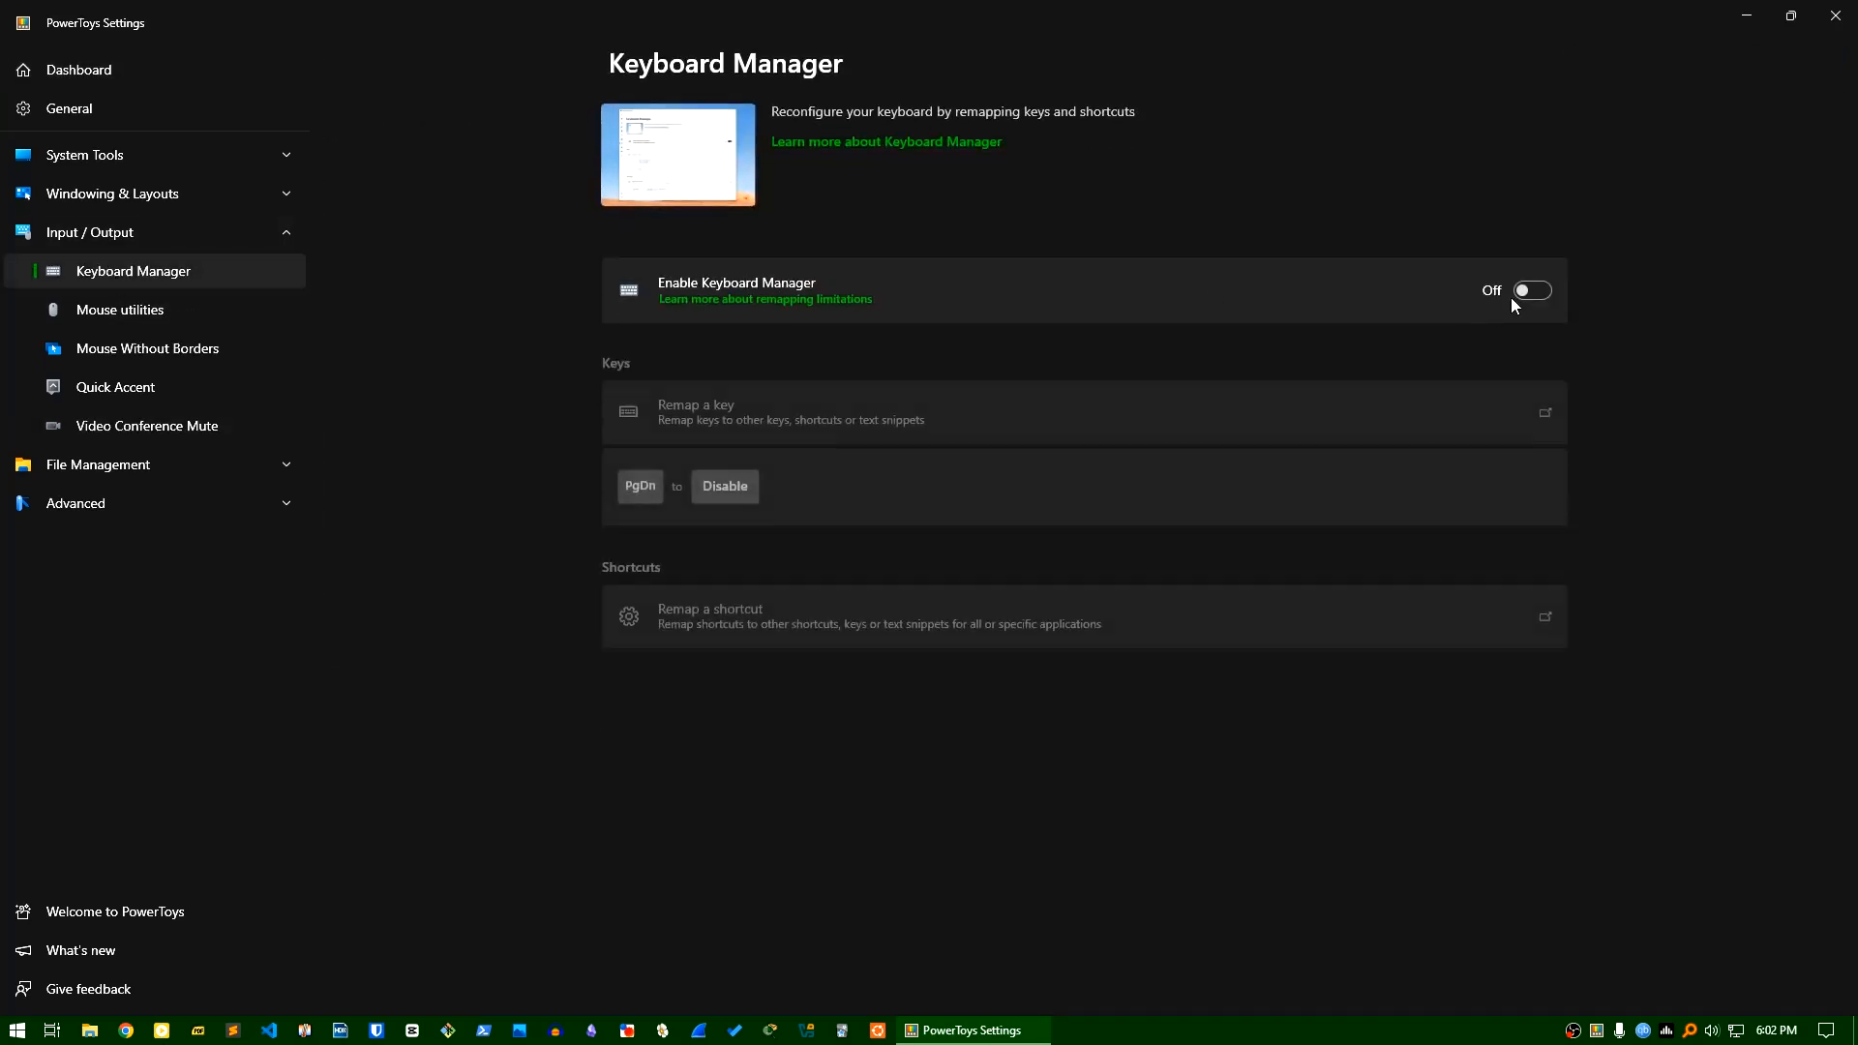
pyautogui.click(1538, 289)
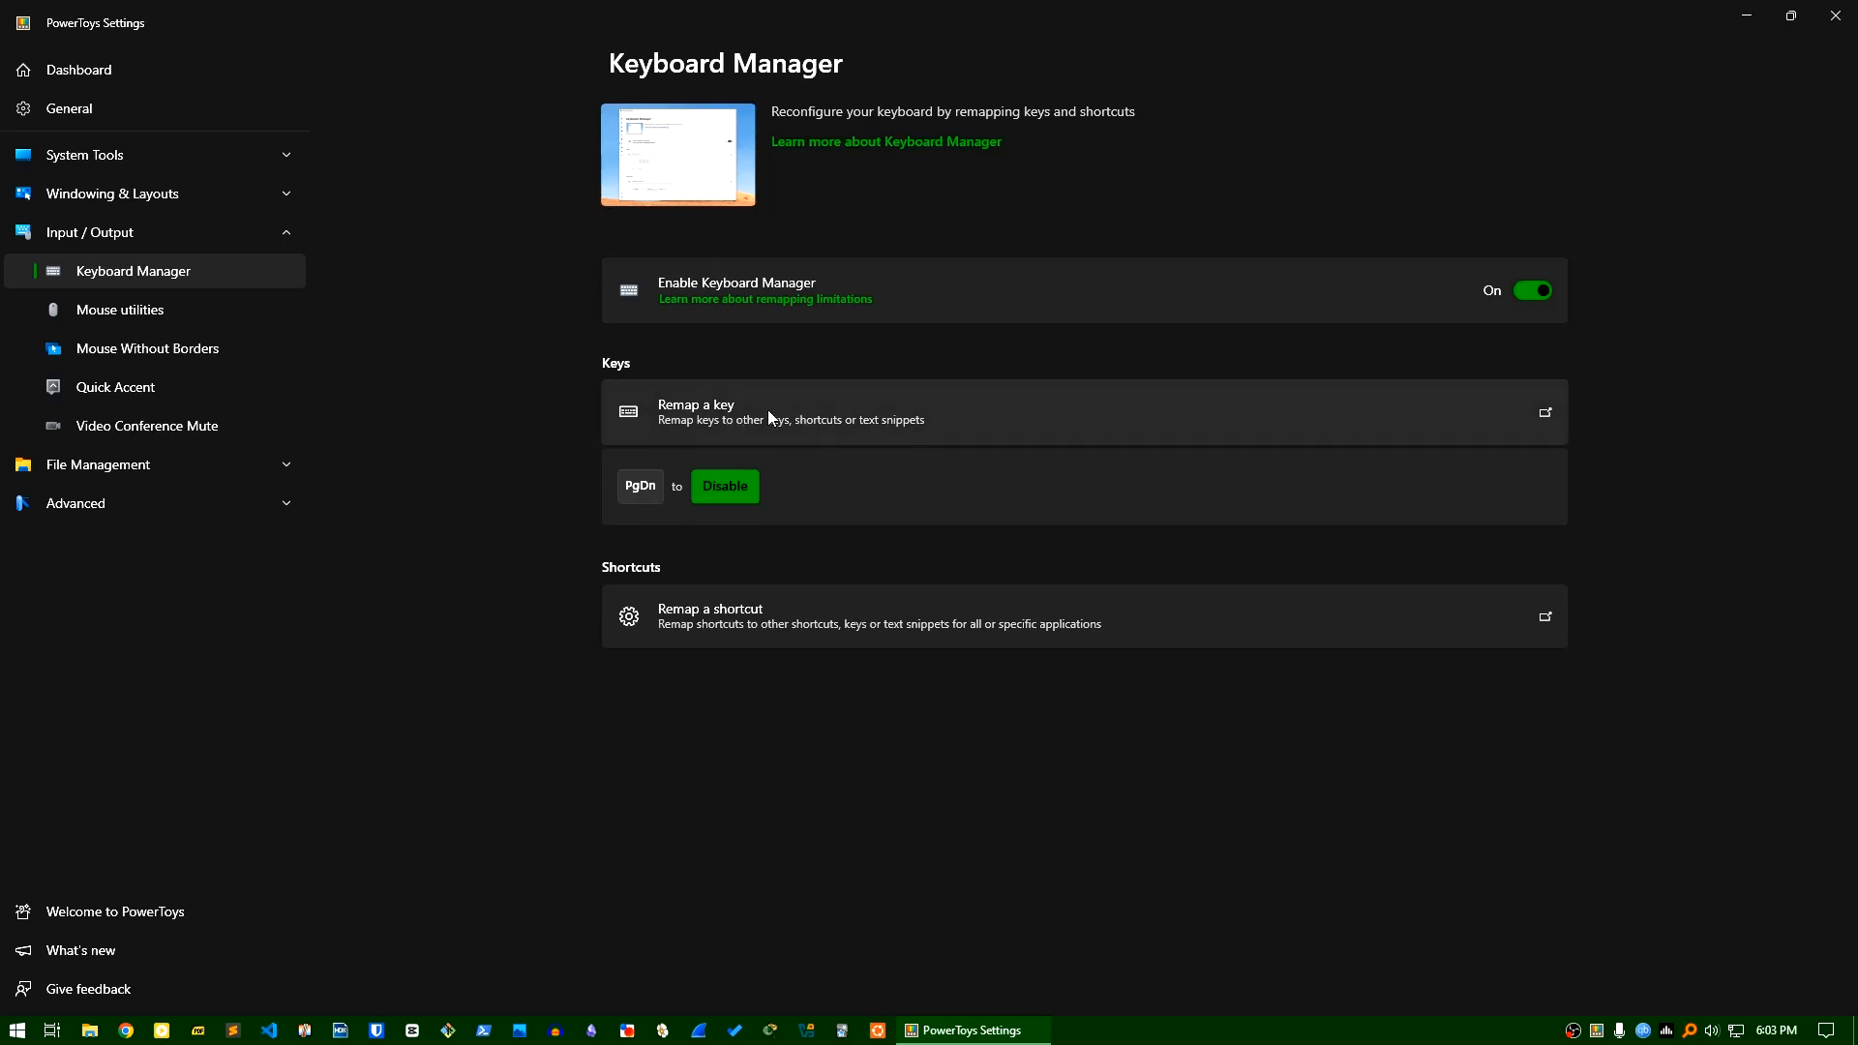
# Delete the existing PgDn key remapping and add a new one with D as the source key.
pyautogui.click(856, 423)
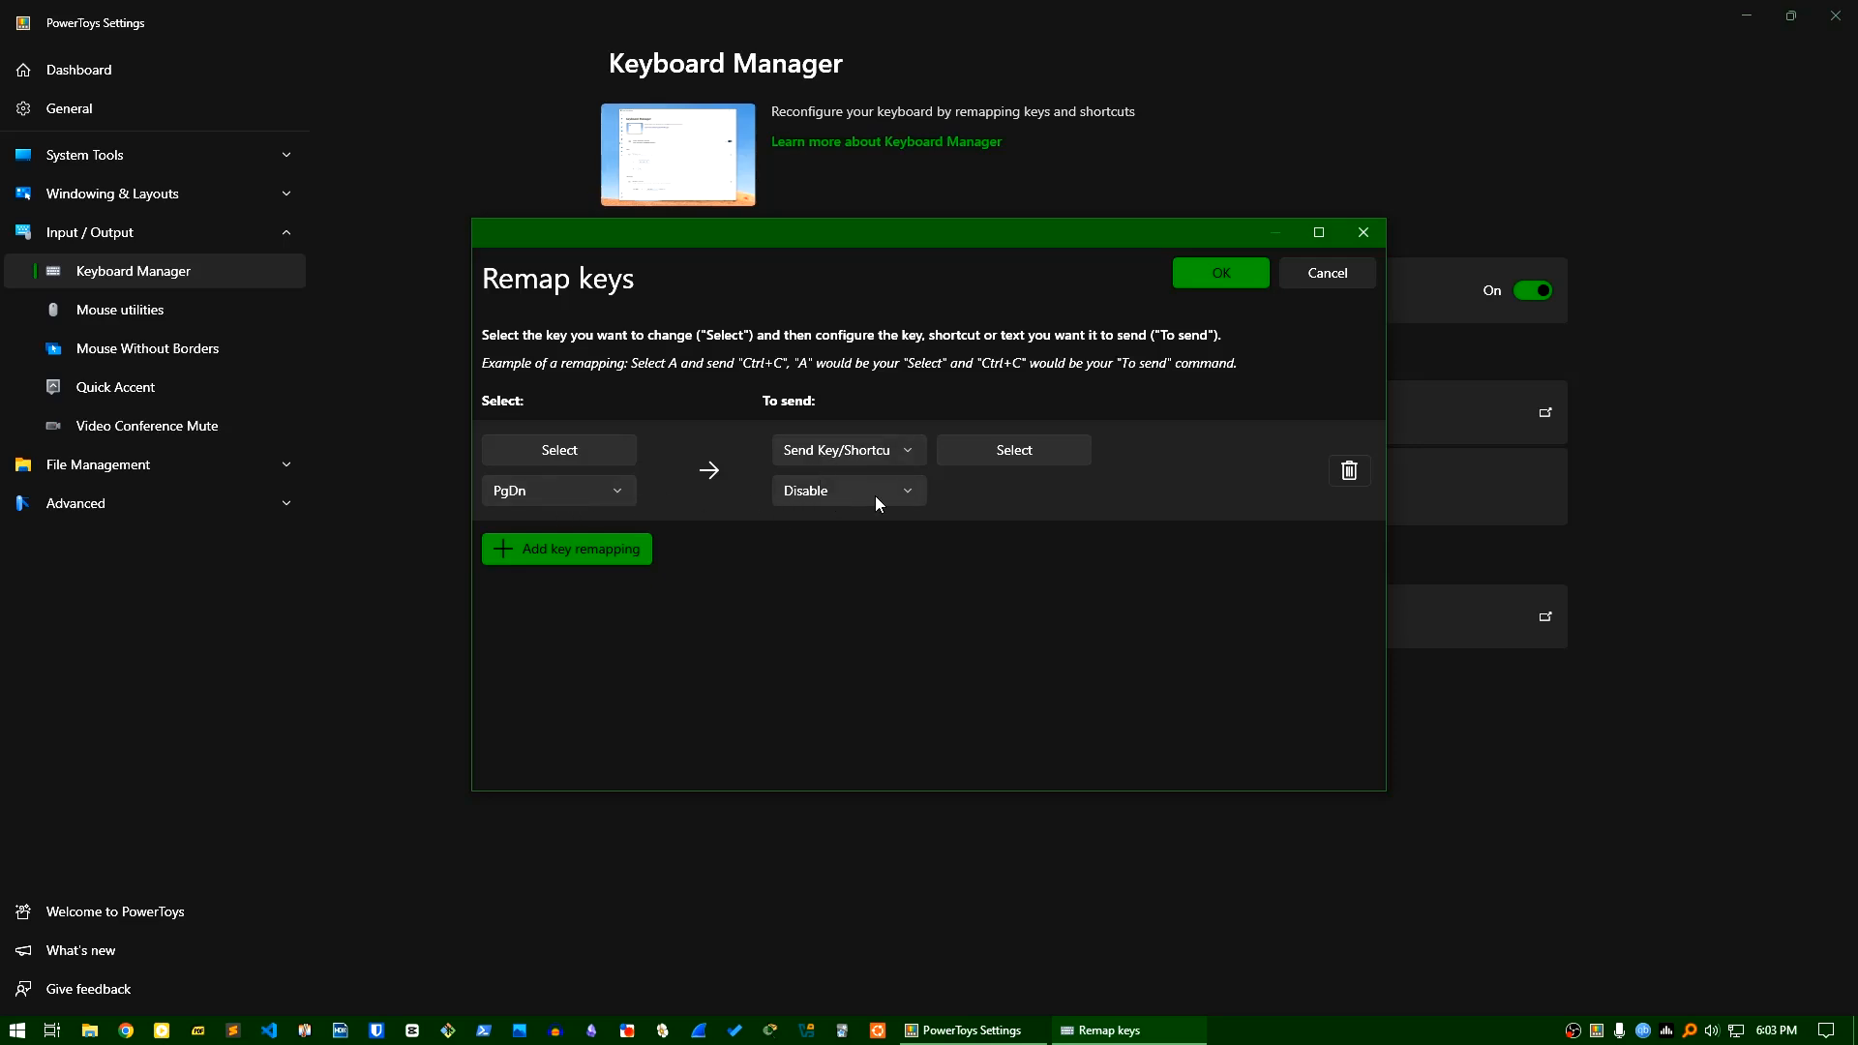
pyautogui.click(1349, 471)
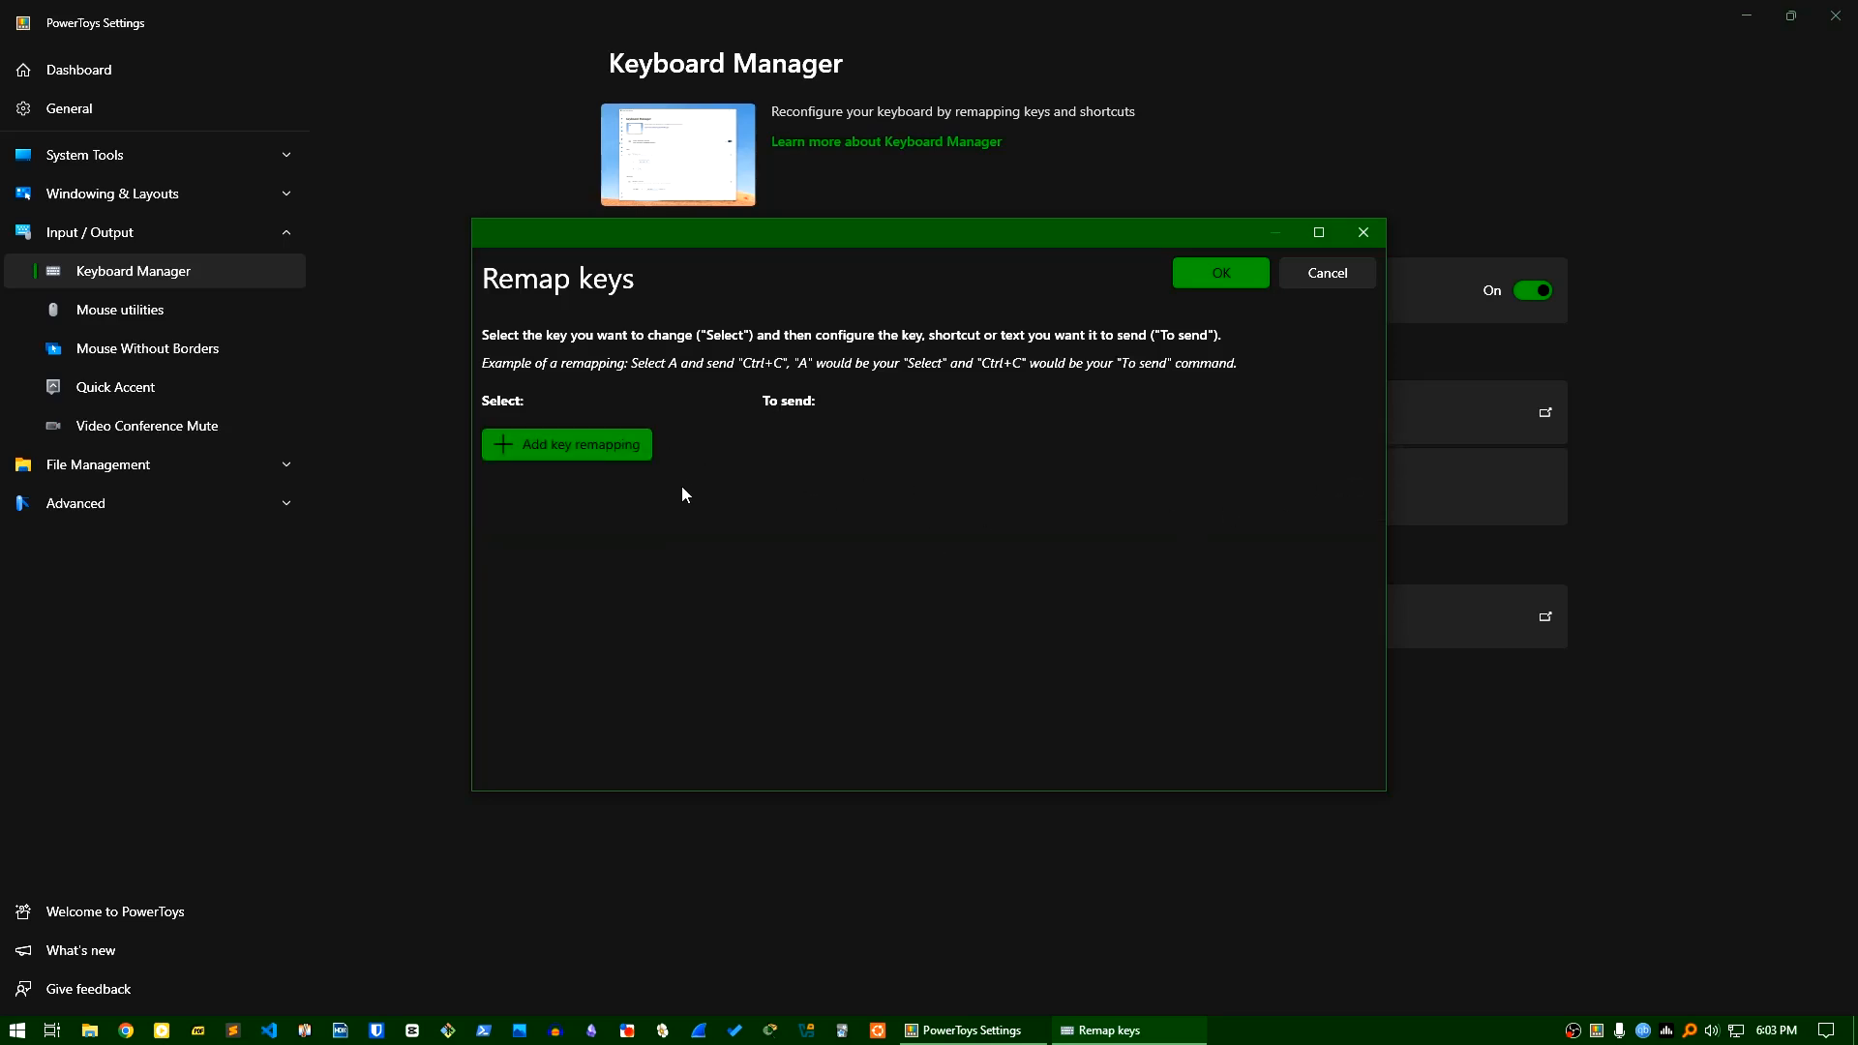
pyautogui.click(596, 441)
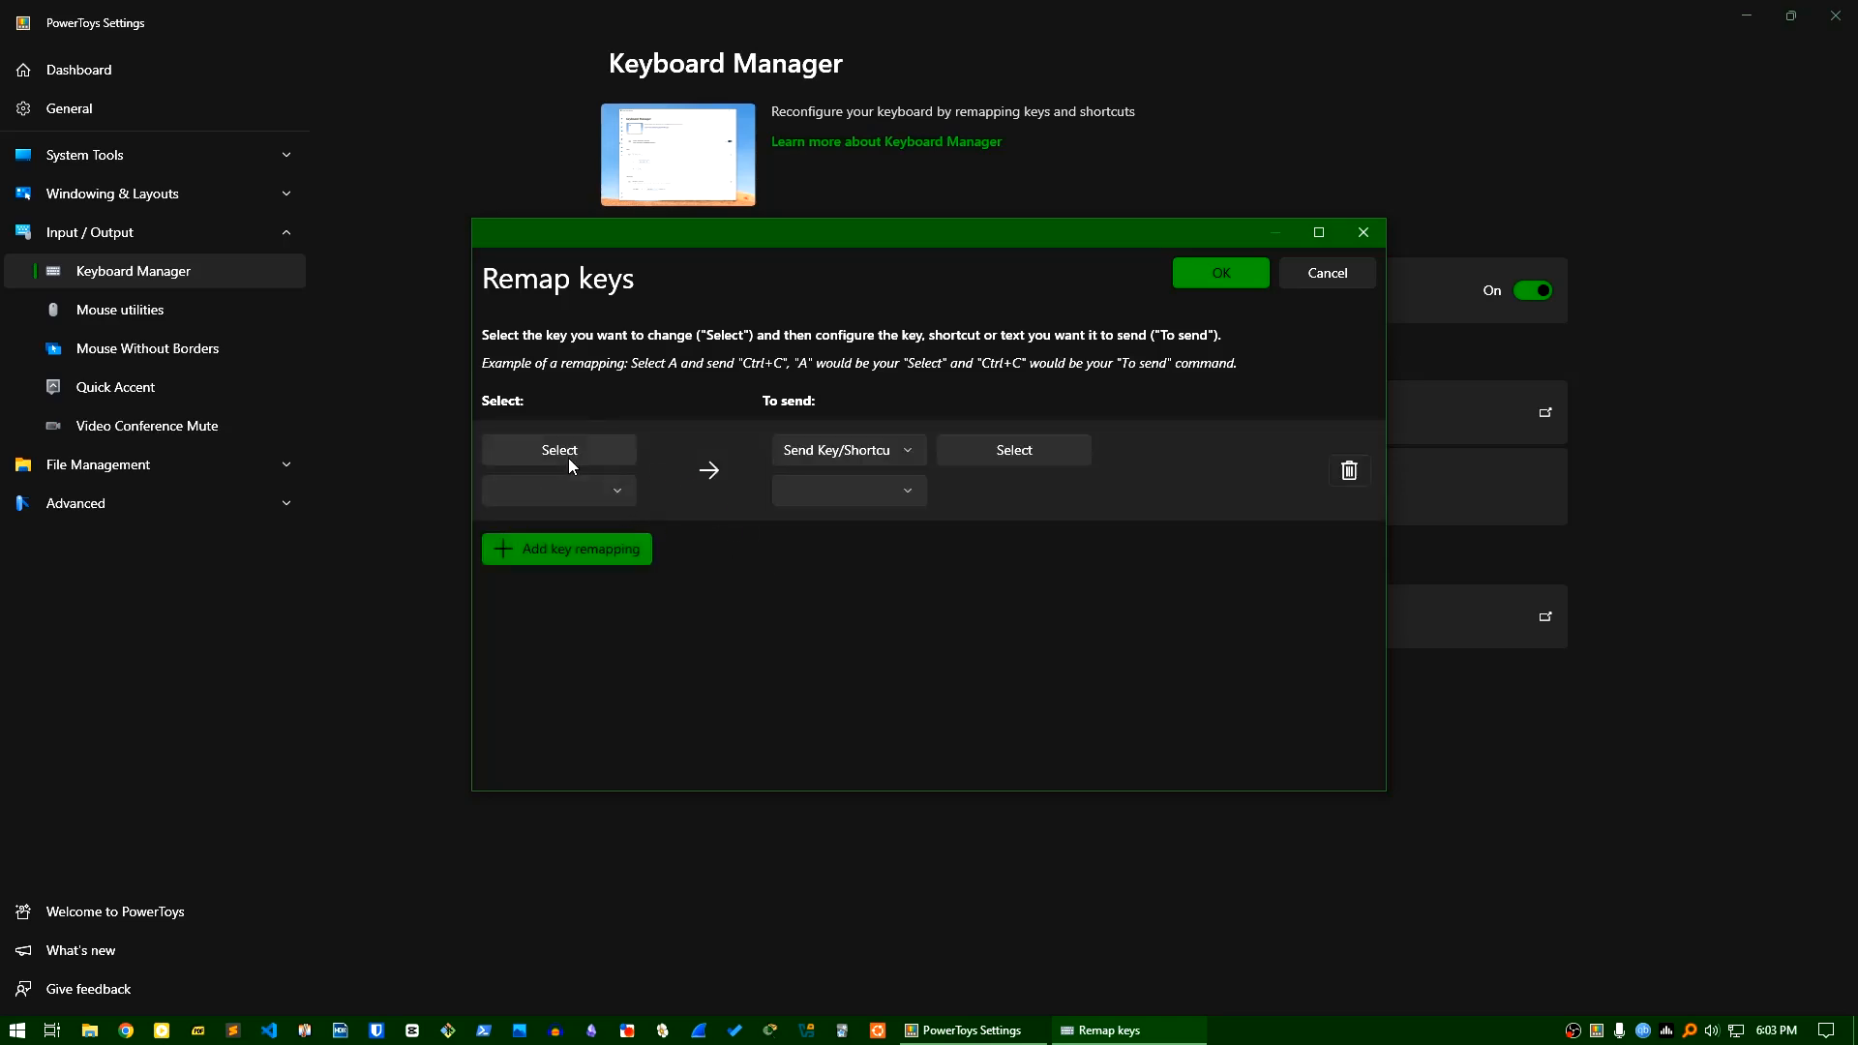
pyautogui.click(569, 449)
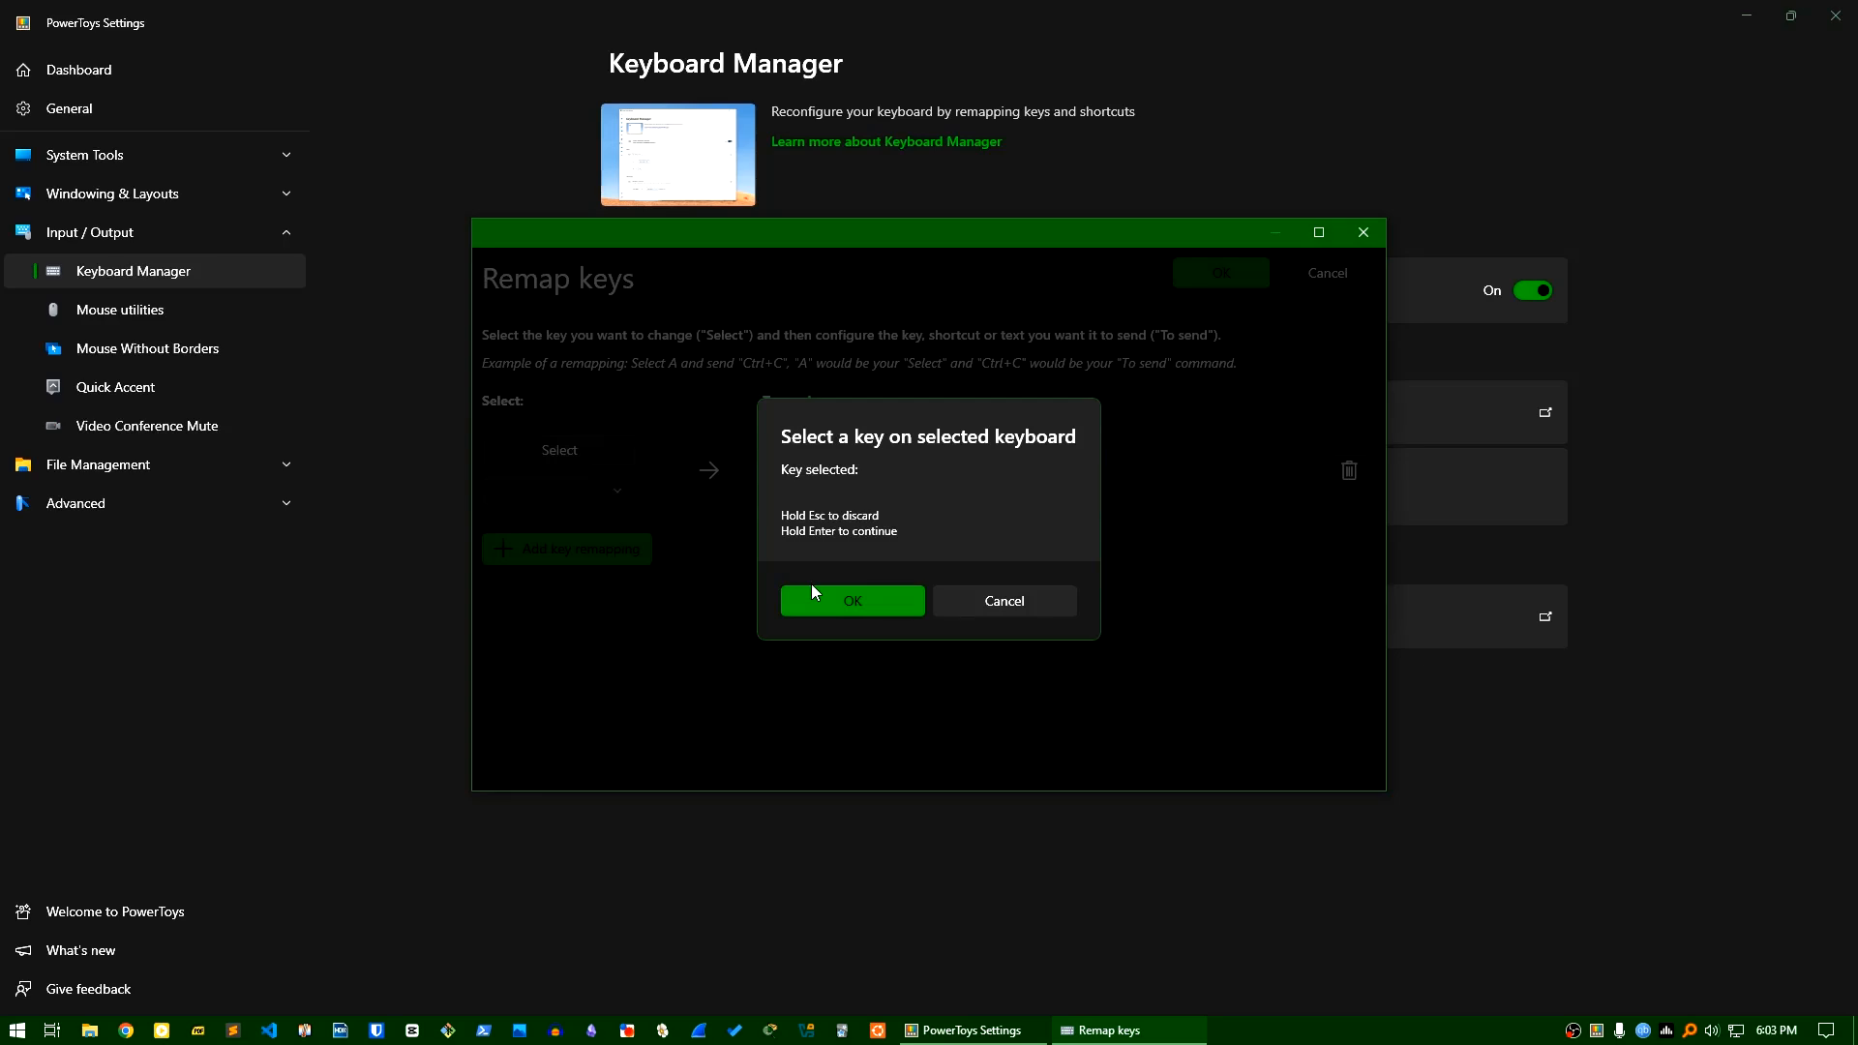
pyautogui.press('d')
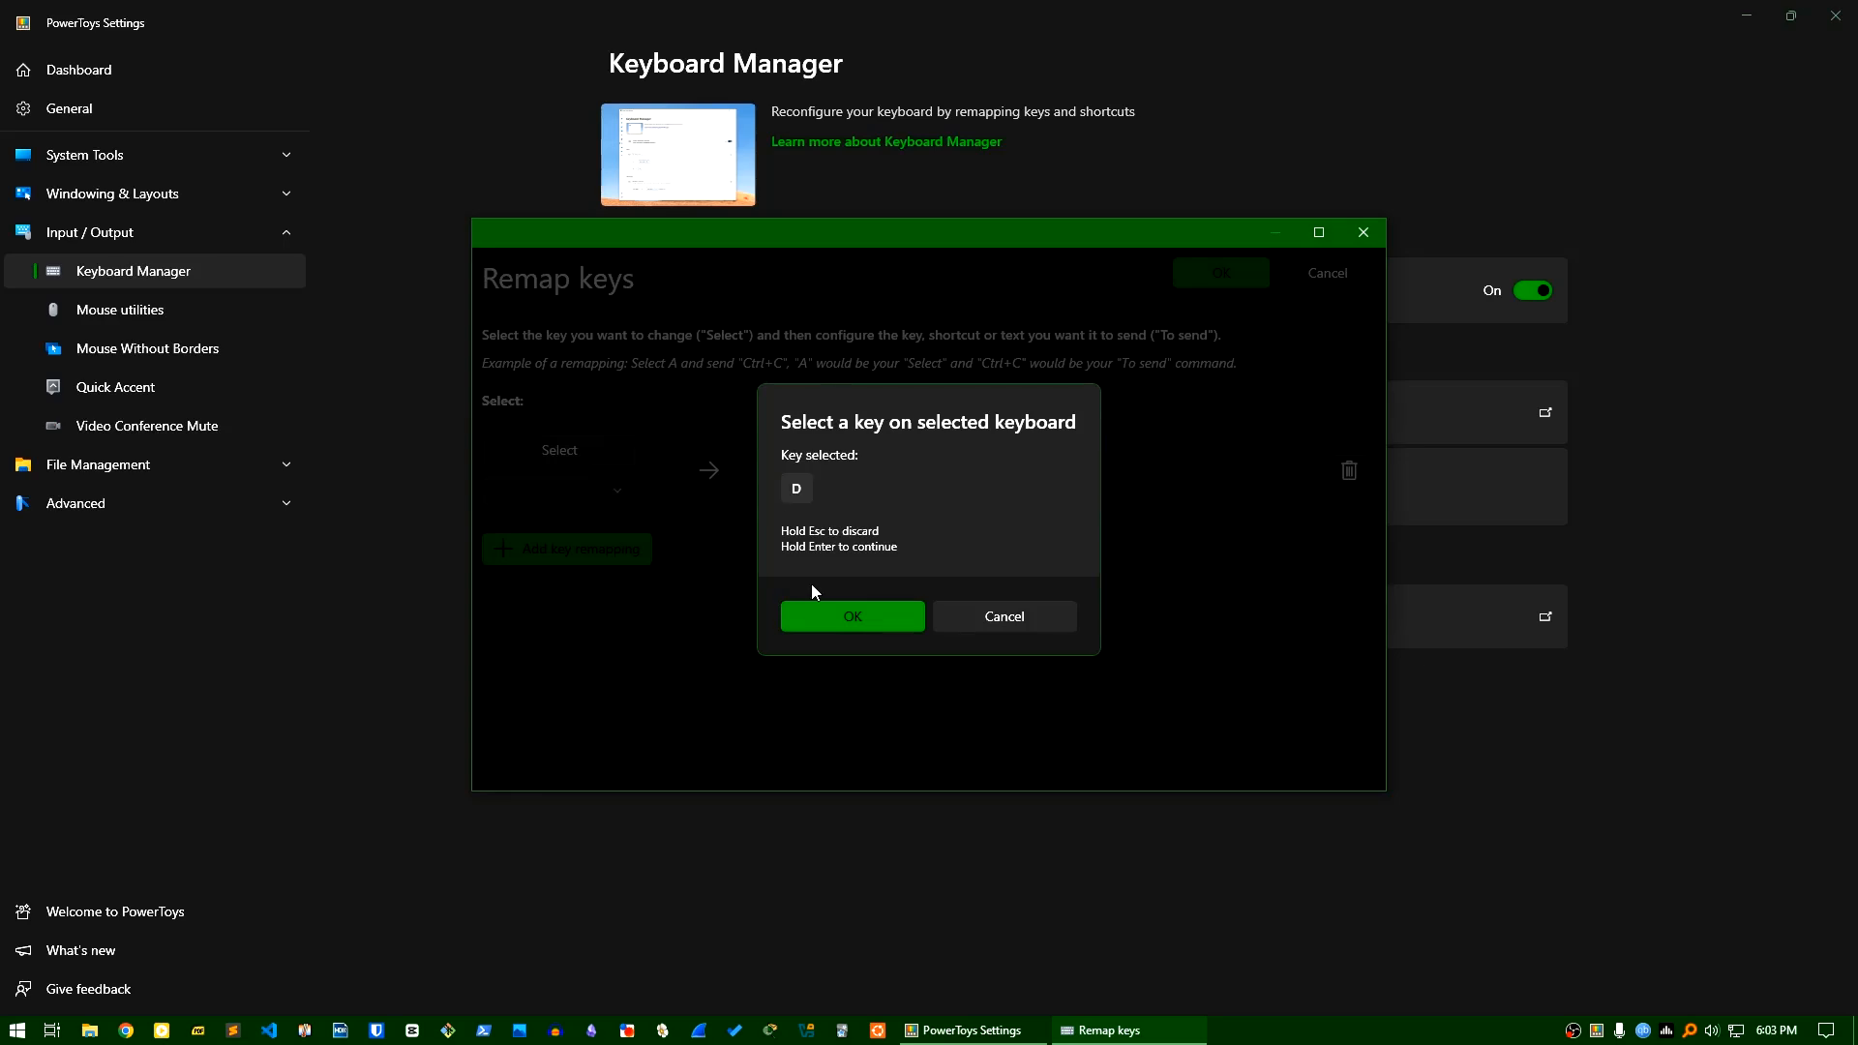
pyautogui.click(850, 617)
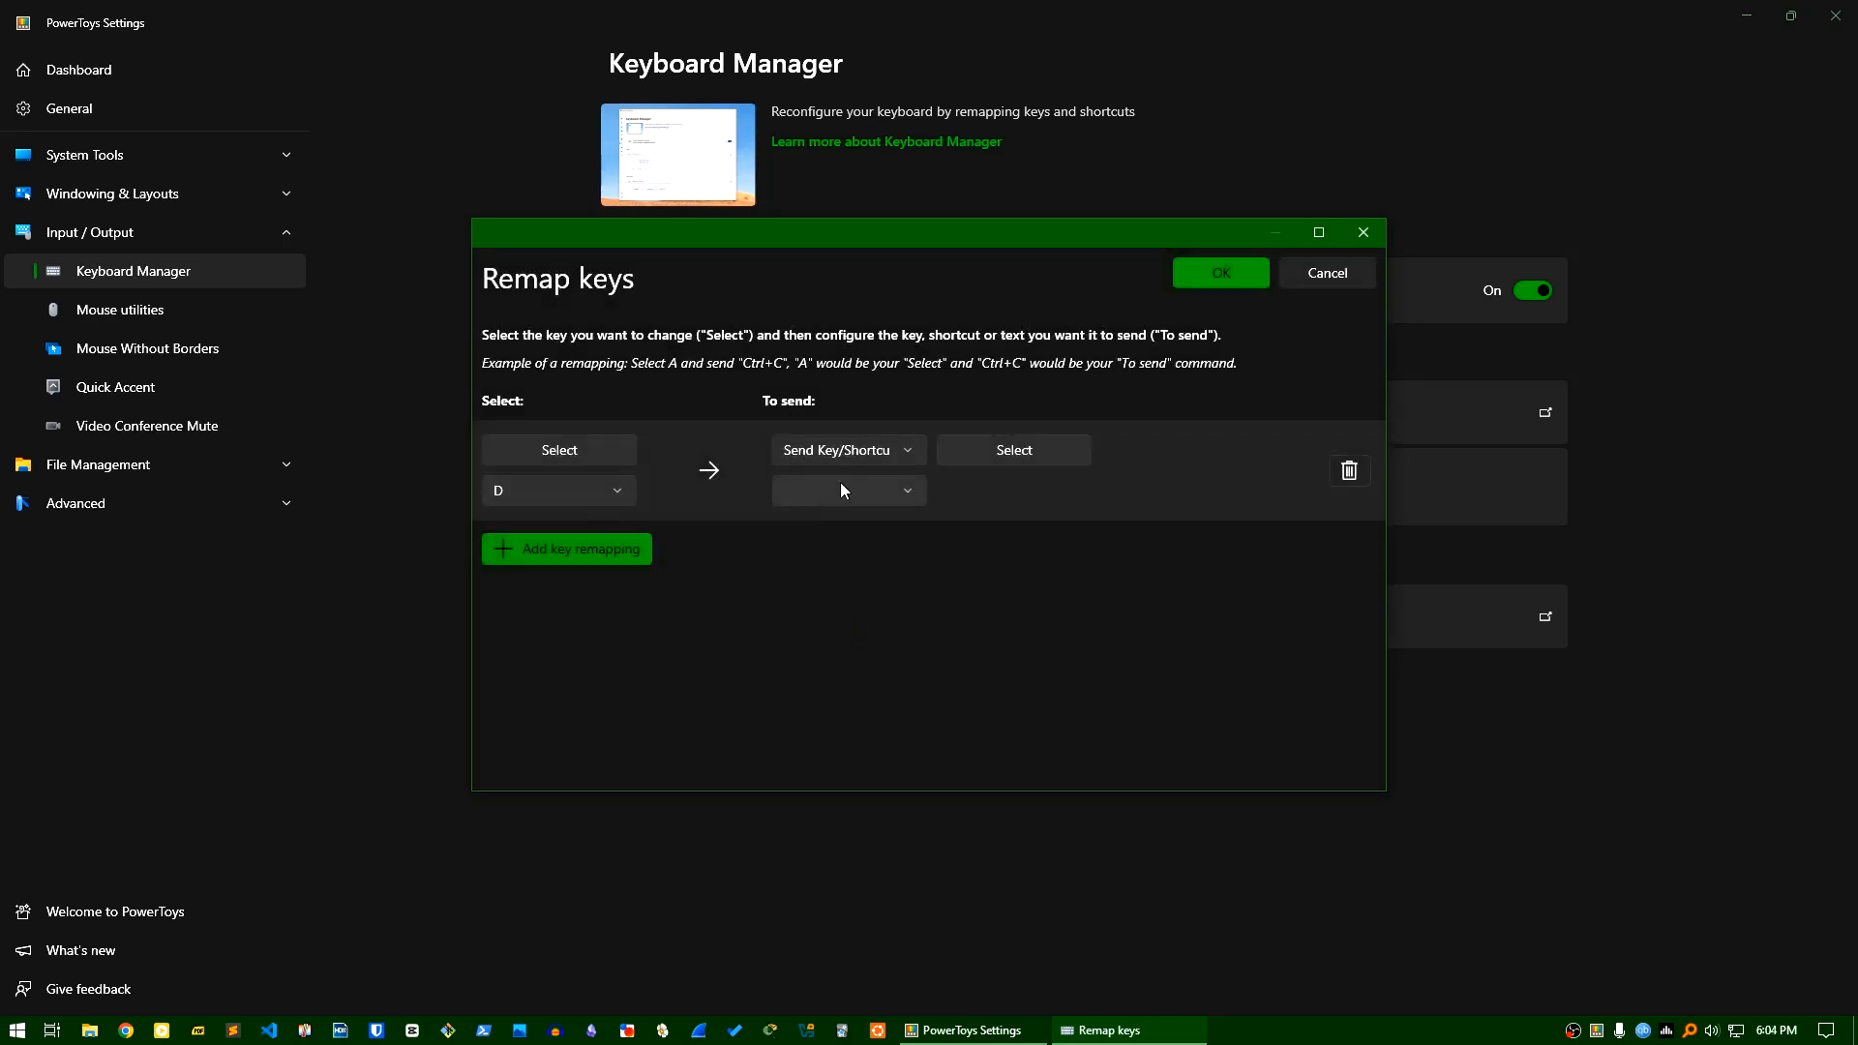
# Keep the action Send Key/Shortcut, map the D key to Disable, and save the remapping despite the missing assignment.
pyautogui.click(825, 451)
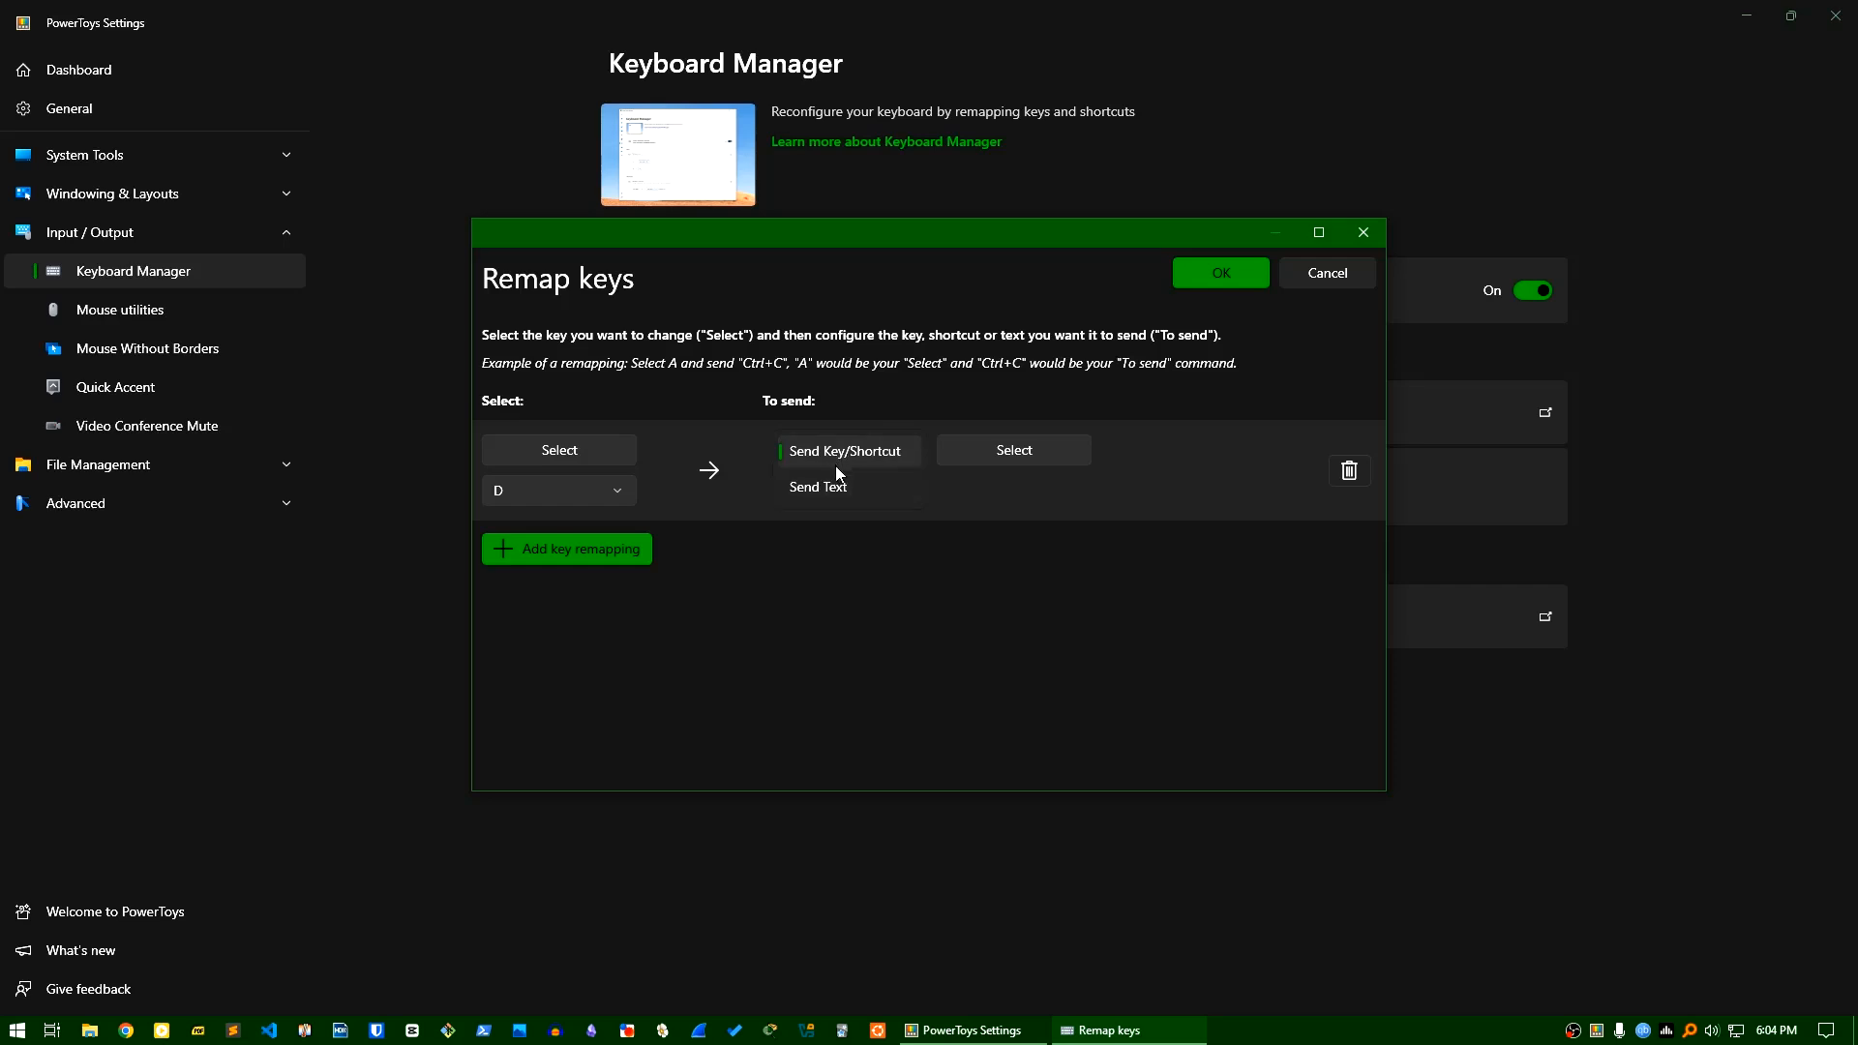
pyautogui.click(846, 454)
pyautogui.click(785, 493)
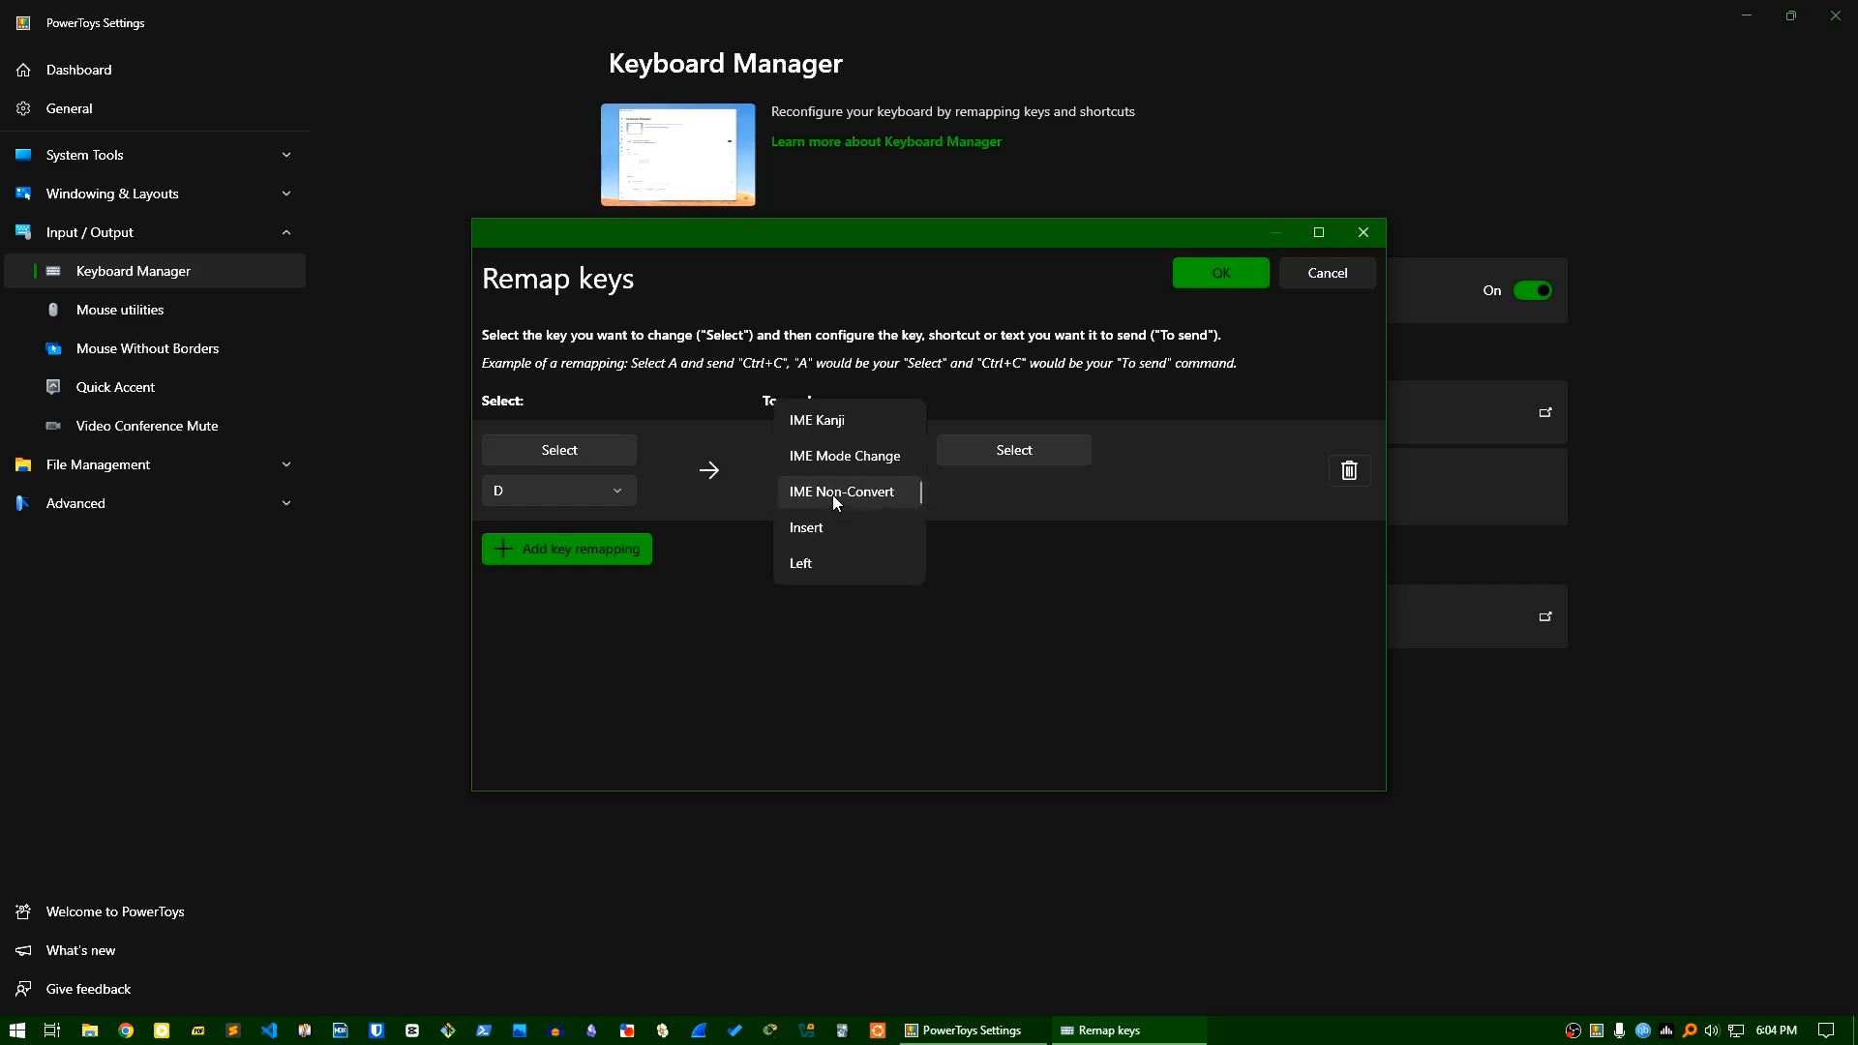
pyautogui.scroll(3, 849, 535)
pyautogui.scroll(5, 844, 538)
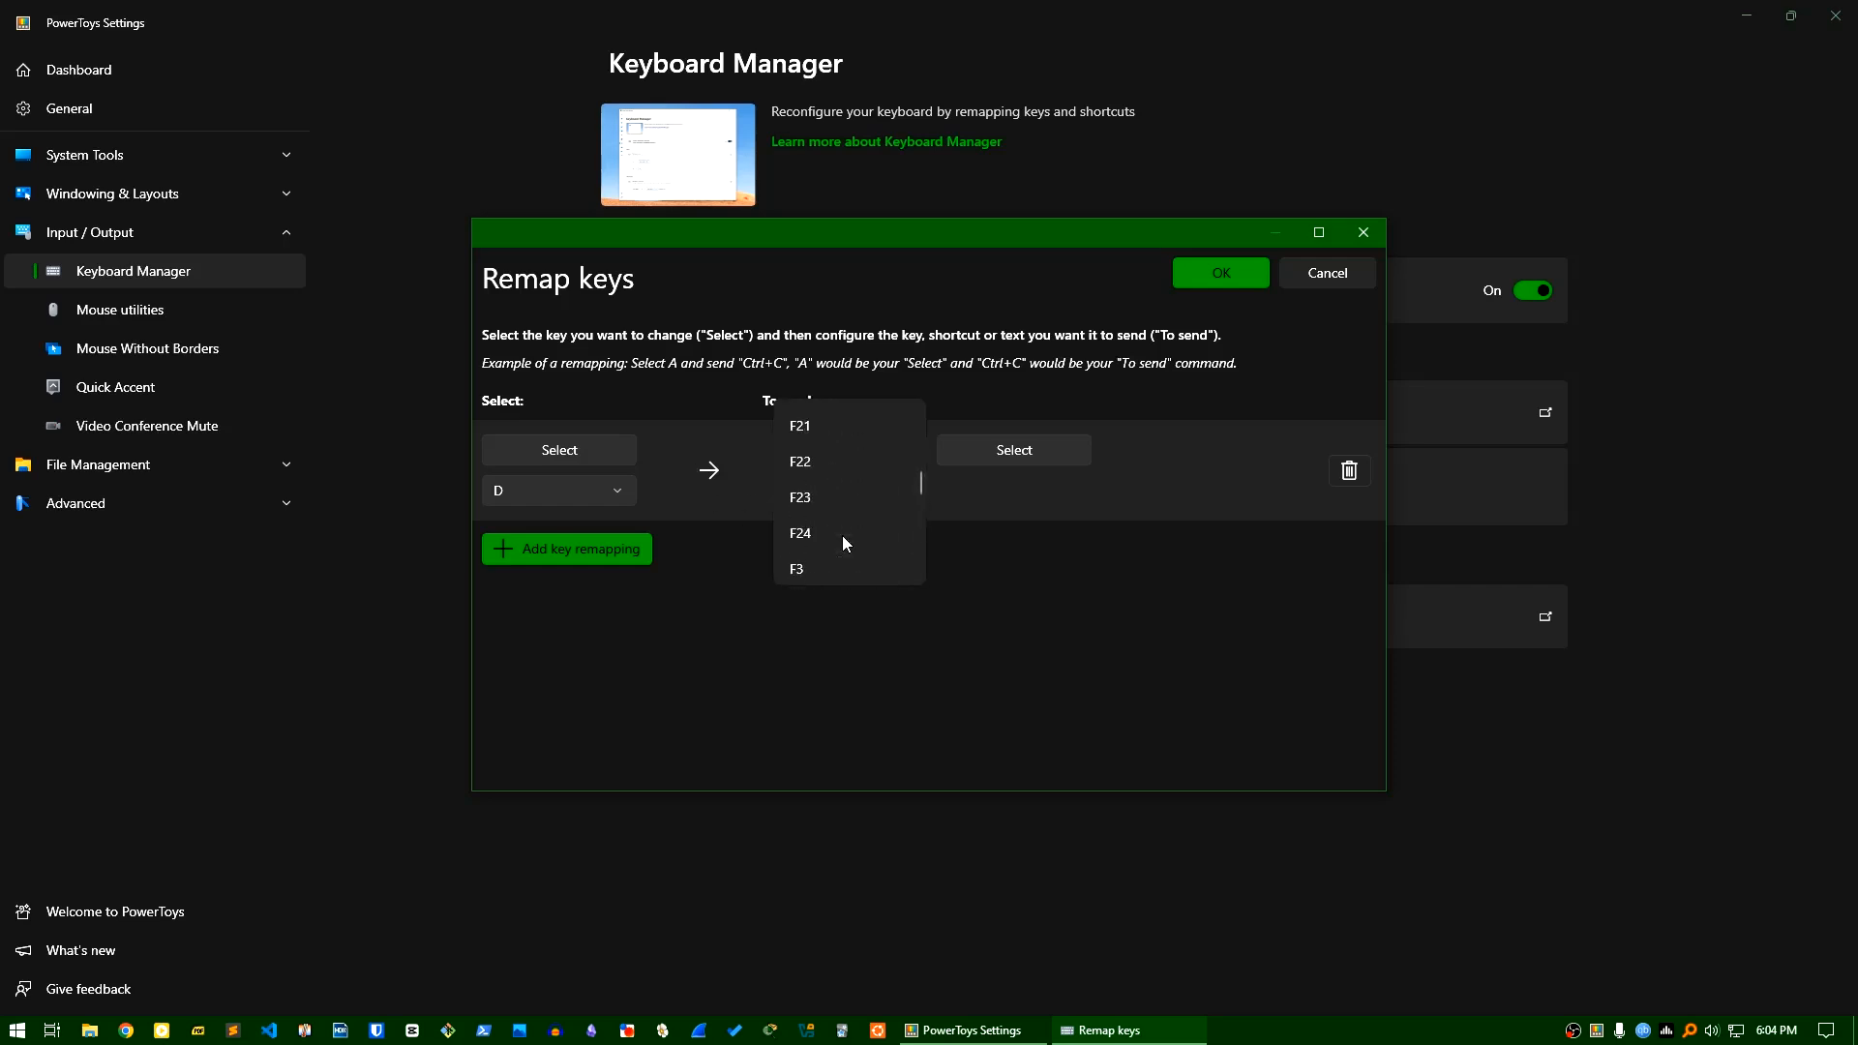
pyautogui.scroll(6, 862, 539)
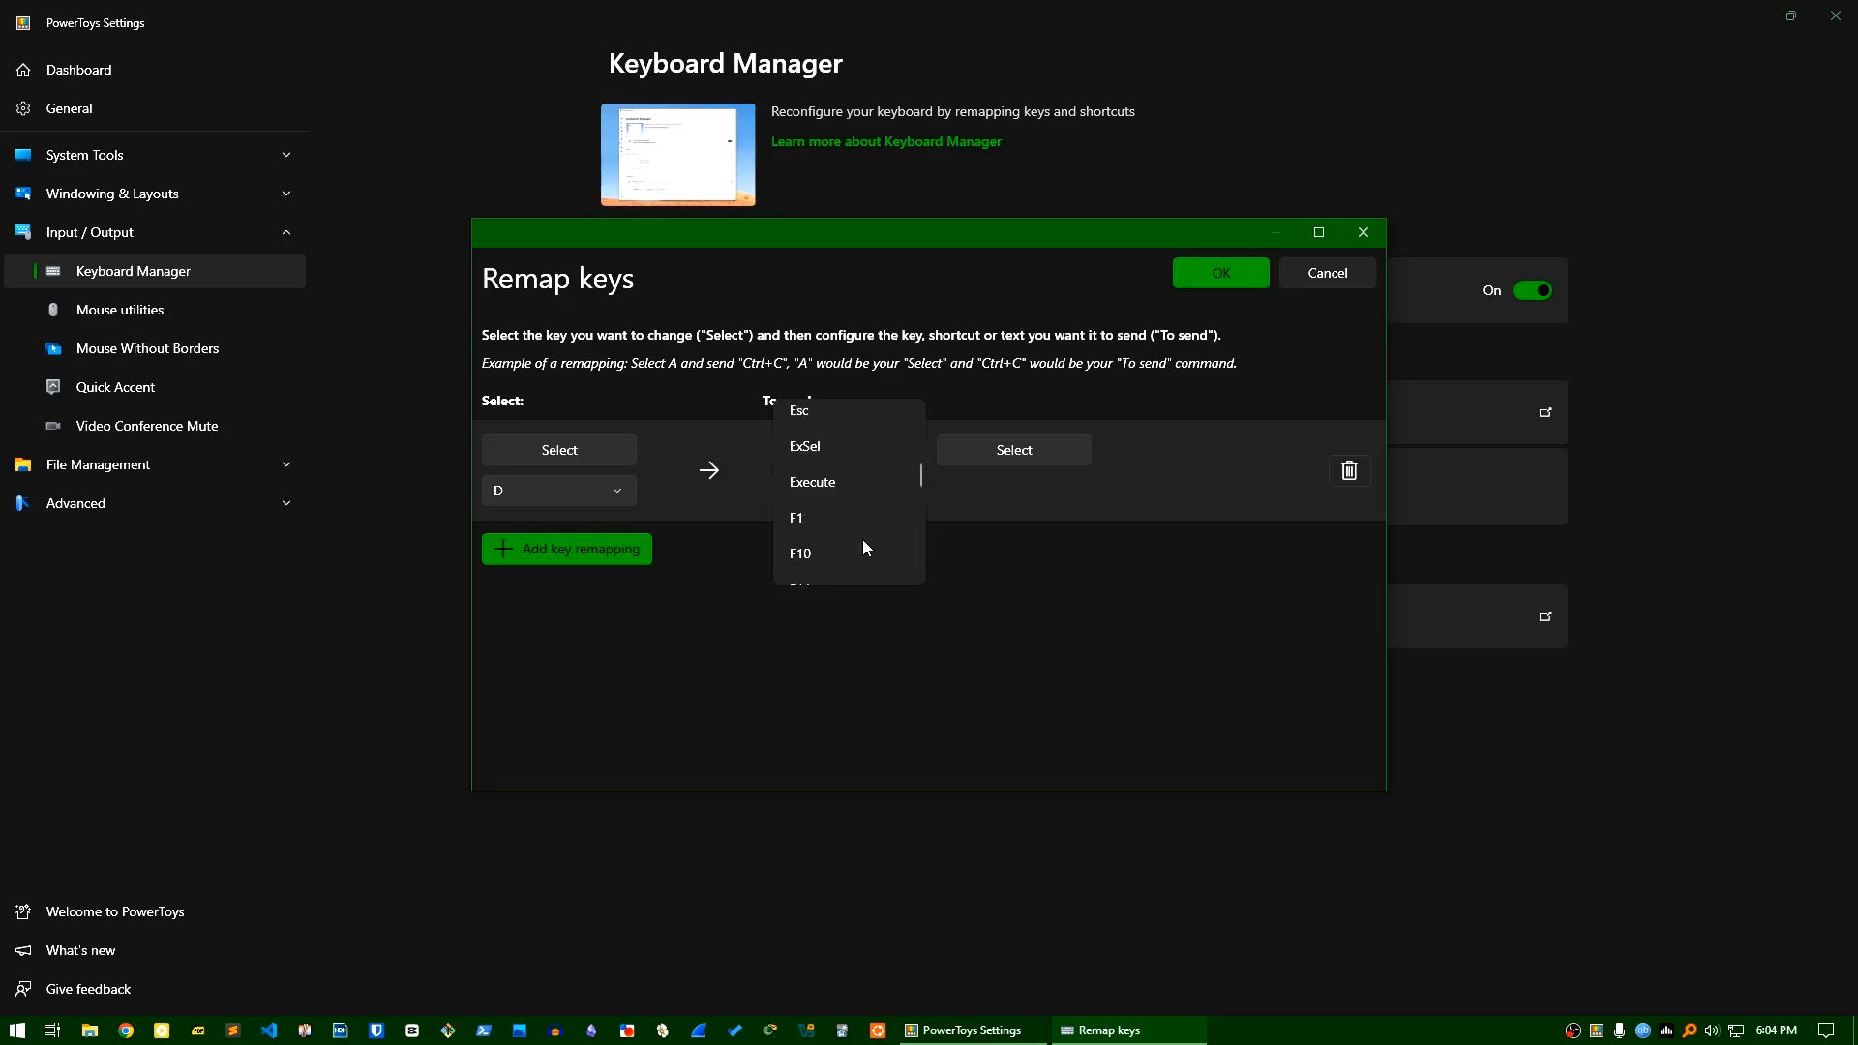
pyautogui.scroll(10, 838, 522)
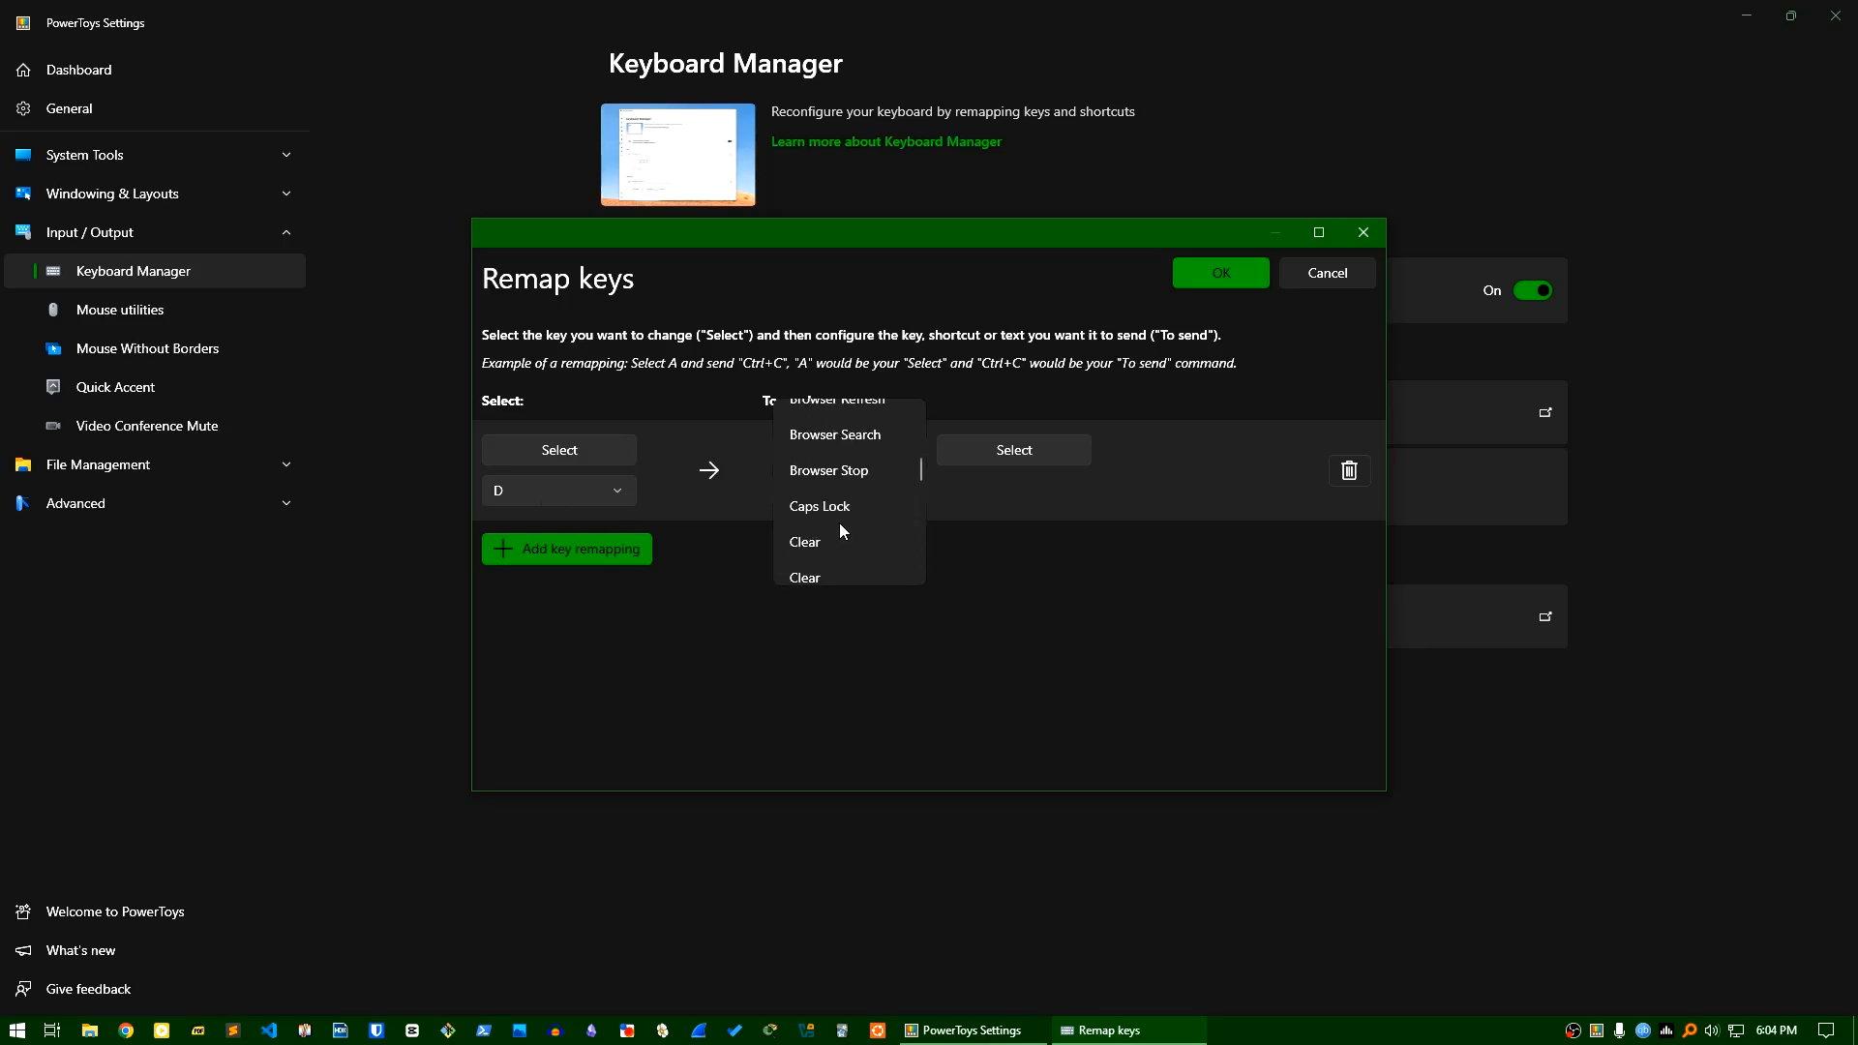
pyautogui.scroll(10, 834, 525)
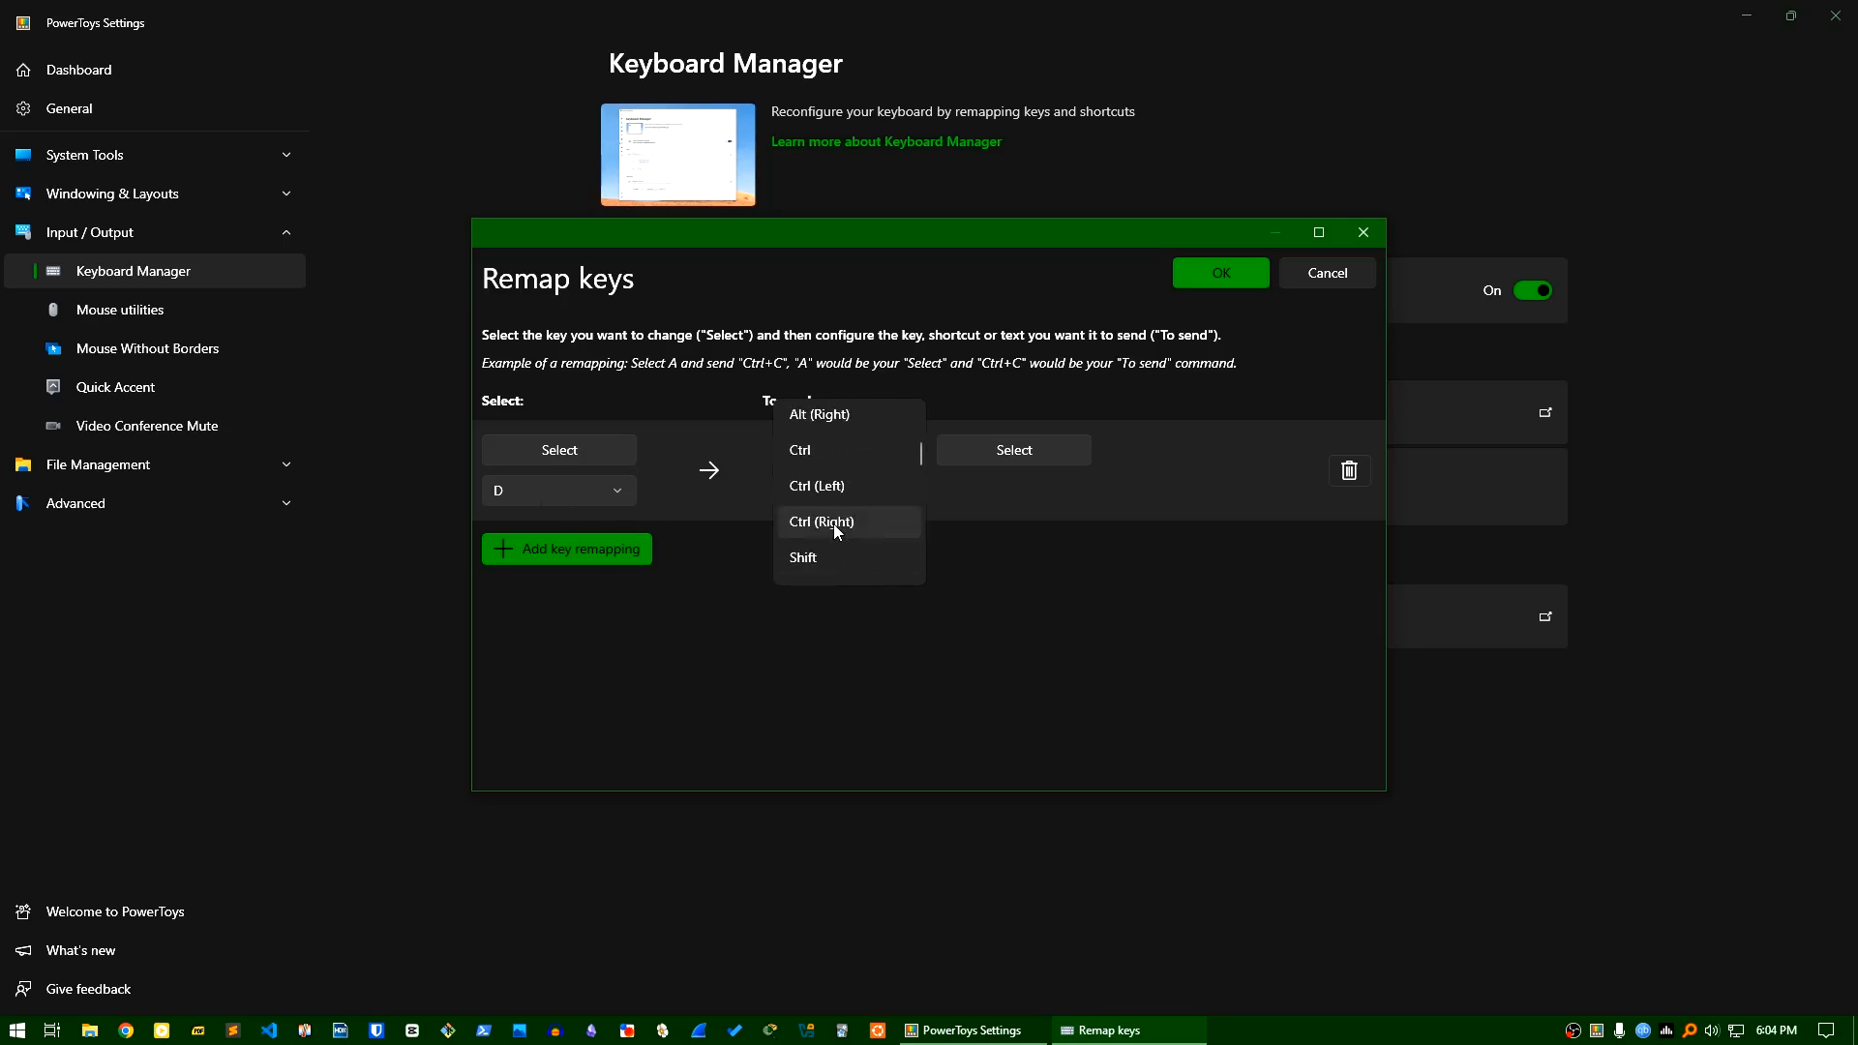
pyautogui.scroll(10, 829, 526)
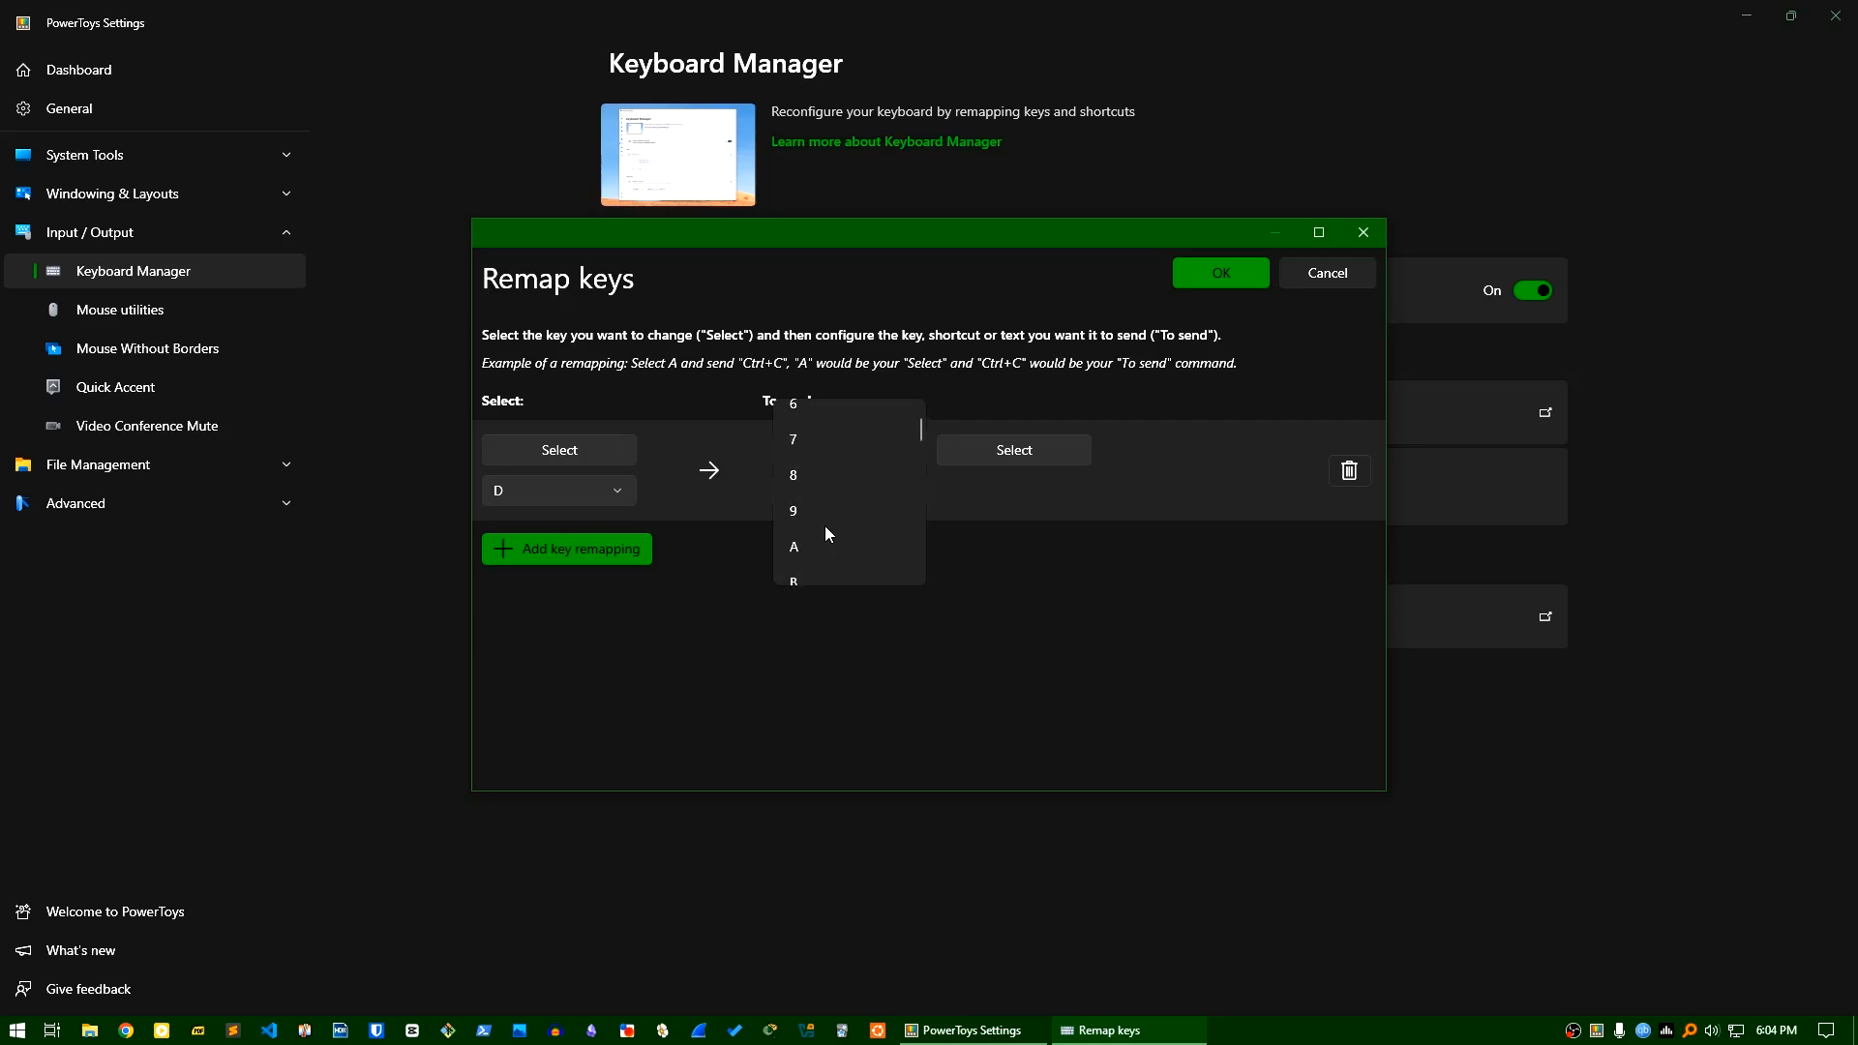
pyautogui.click(812, 423)
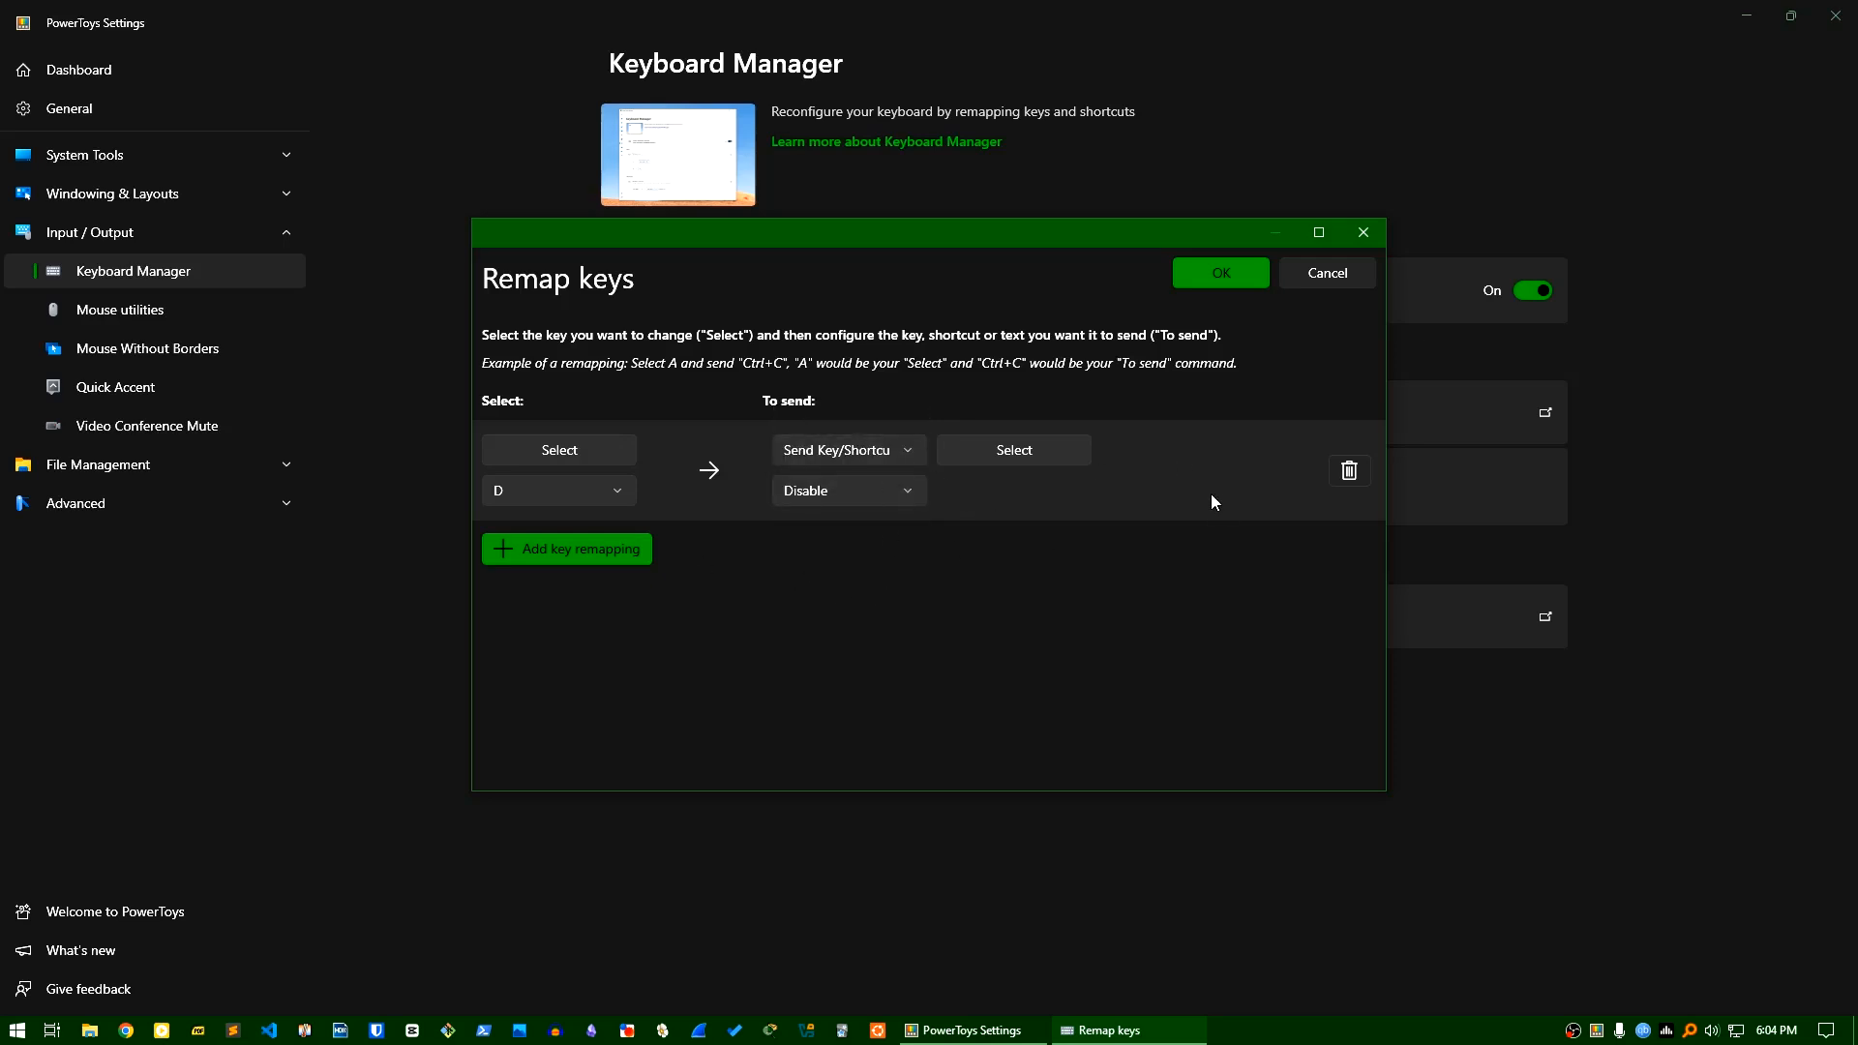
pyautogui.click(1231, 275)
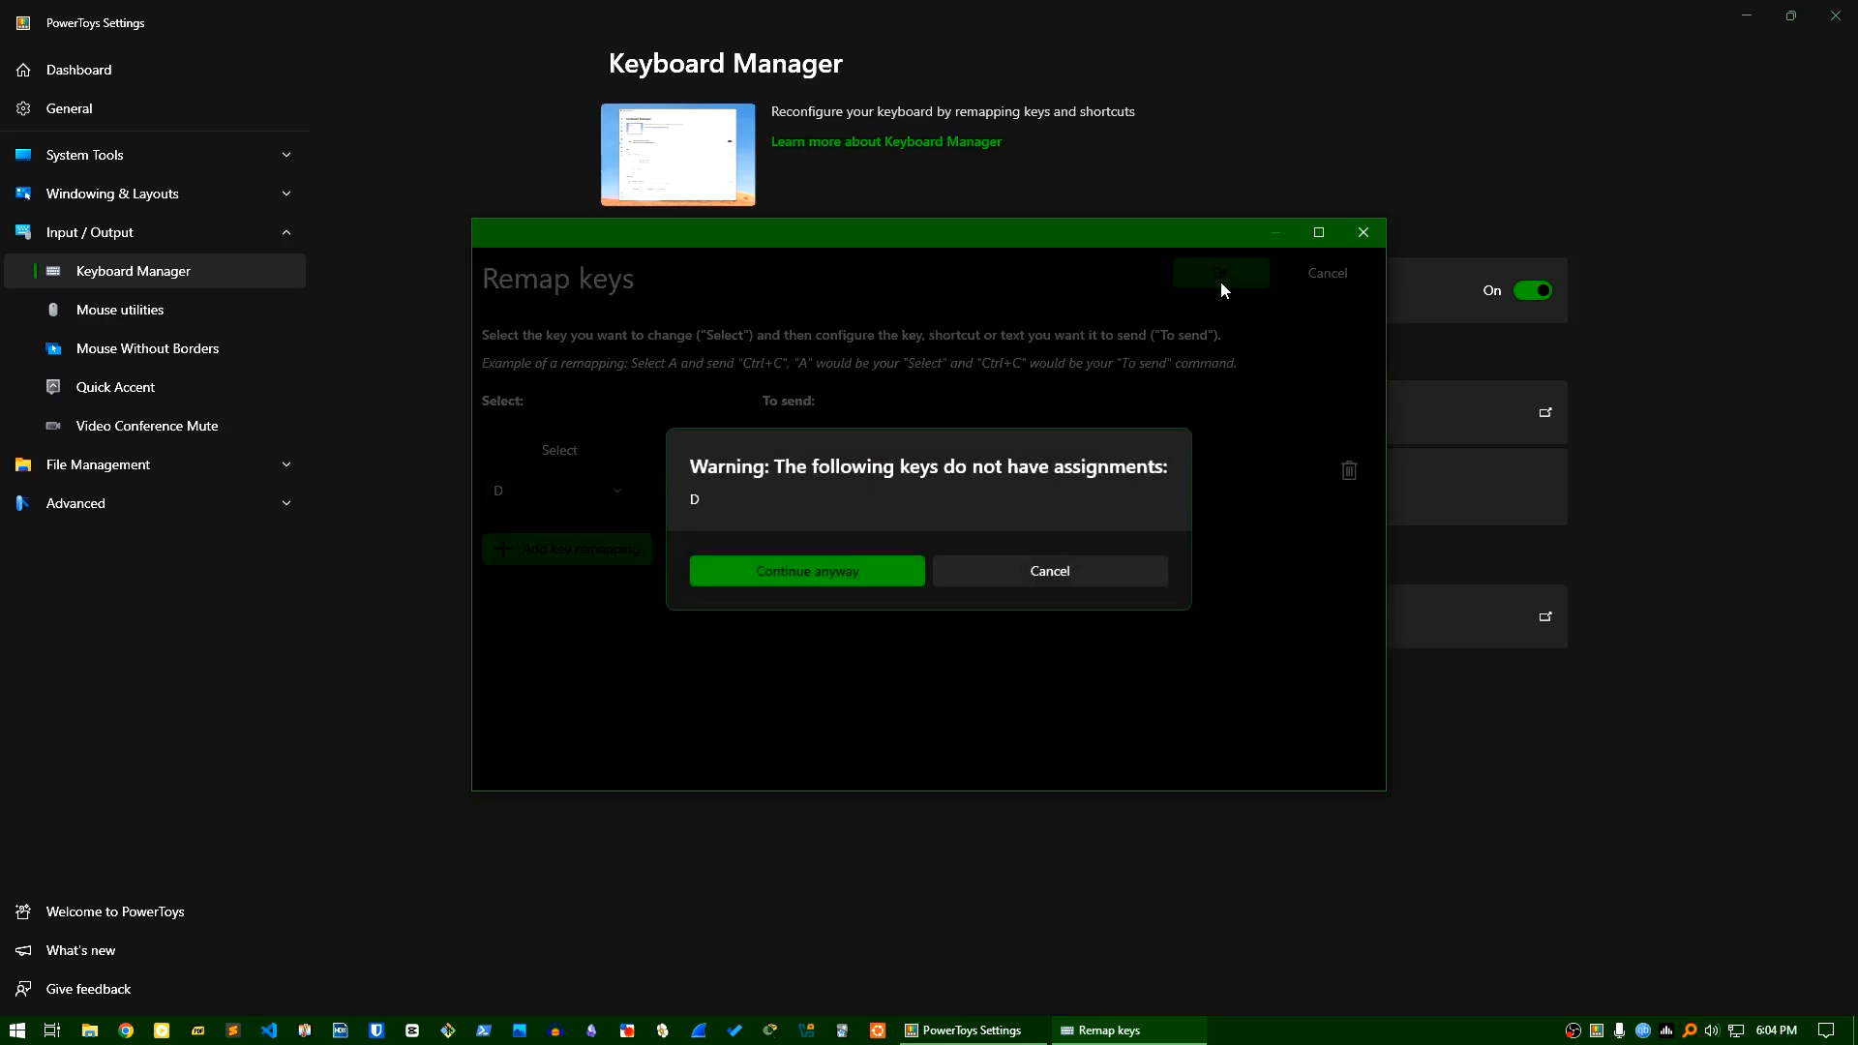
pyautogui.click(864, 573)
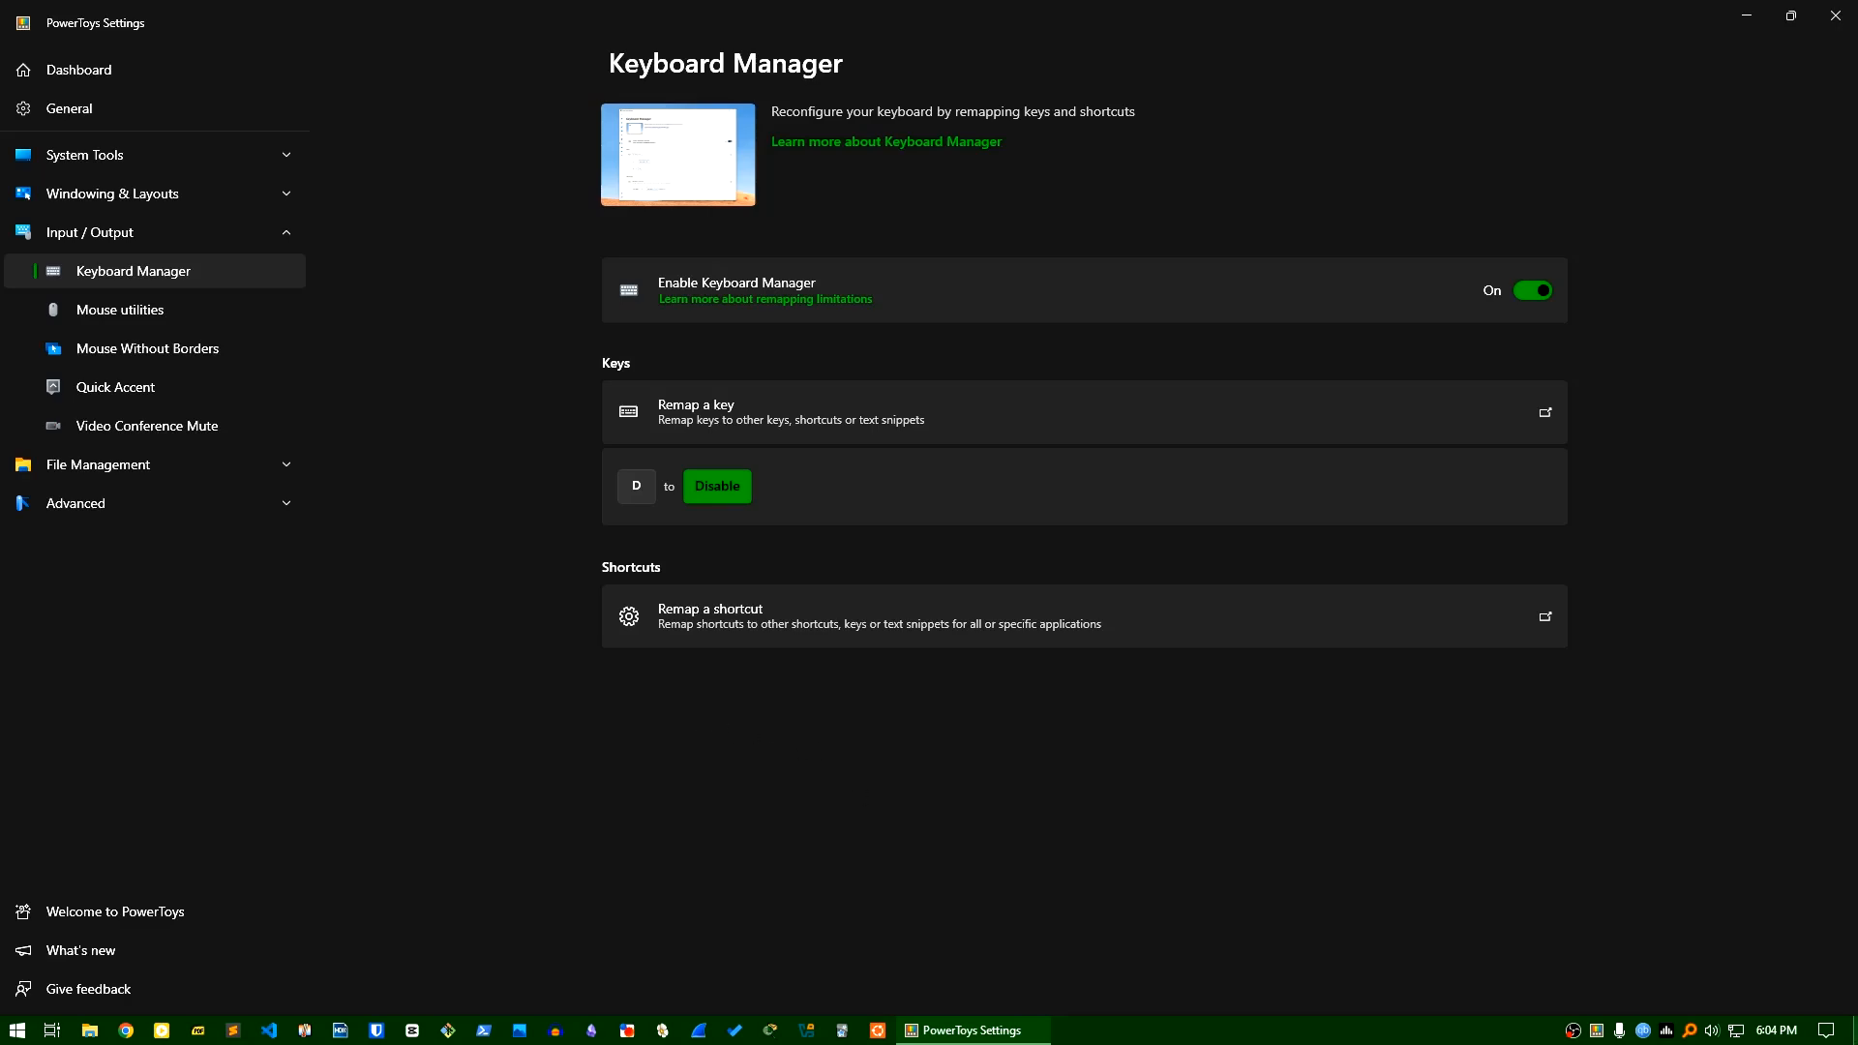
# Create a new text document on the desktop with the default name and open it in a maximized editor window.
pyautogui.press('super+d')
pyautogui.rightClick(684, 322)
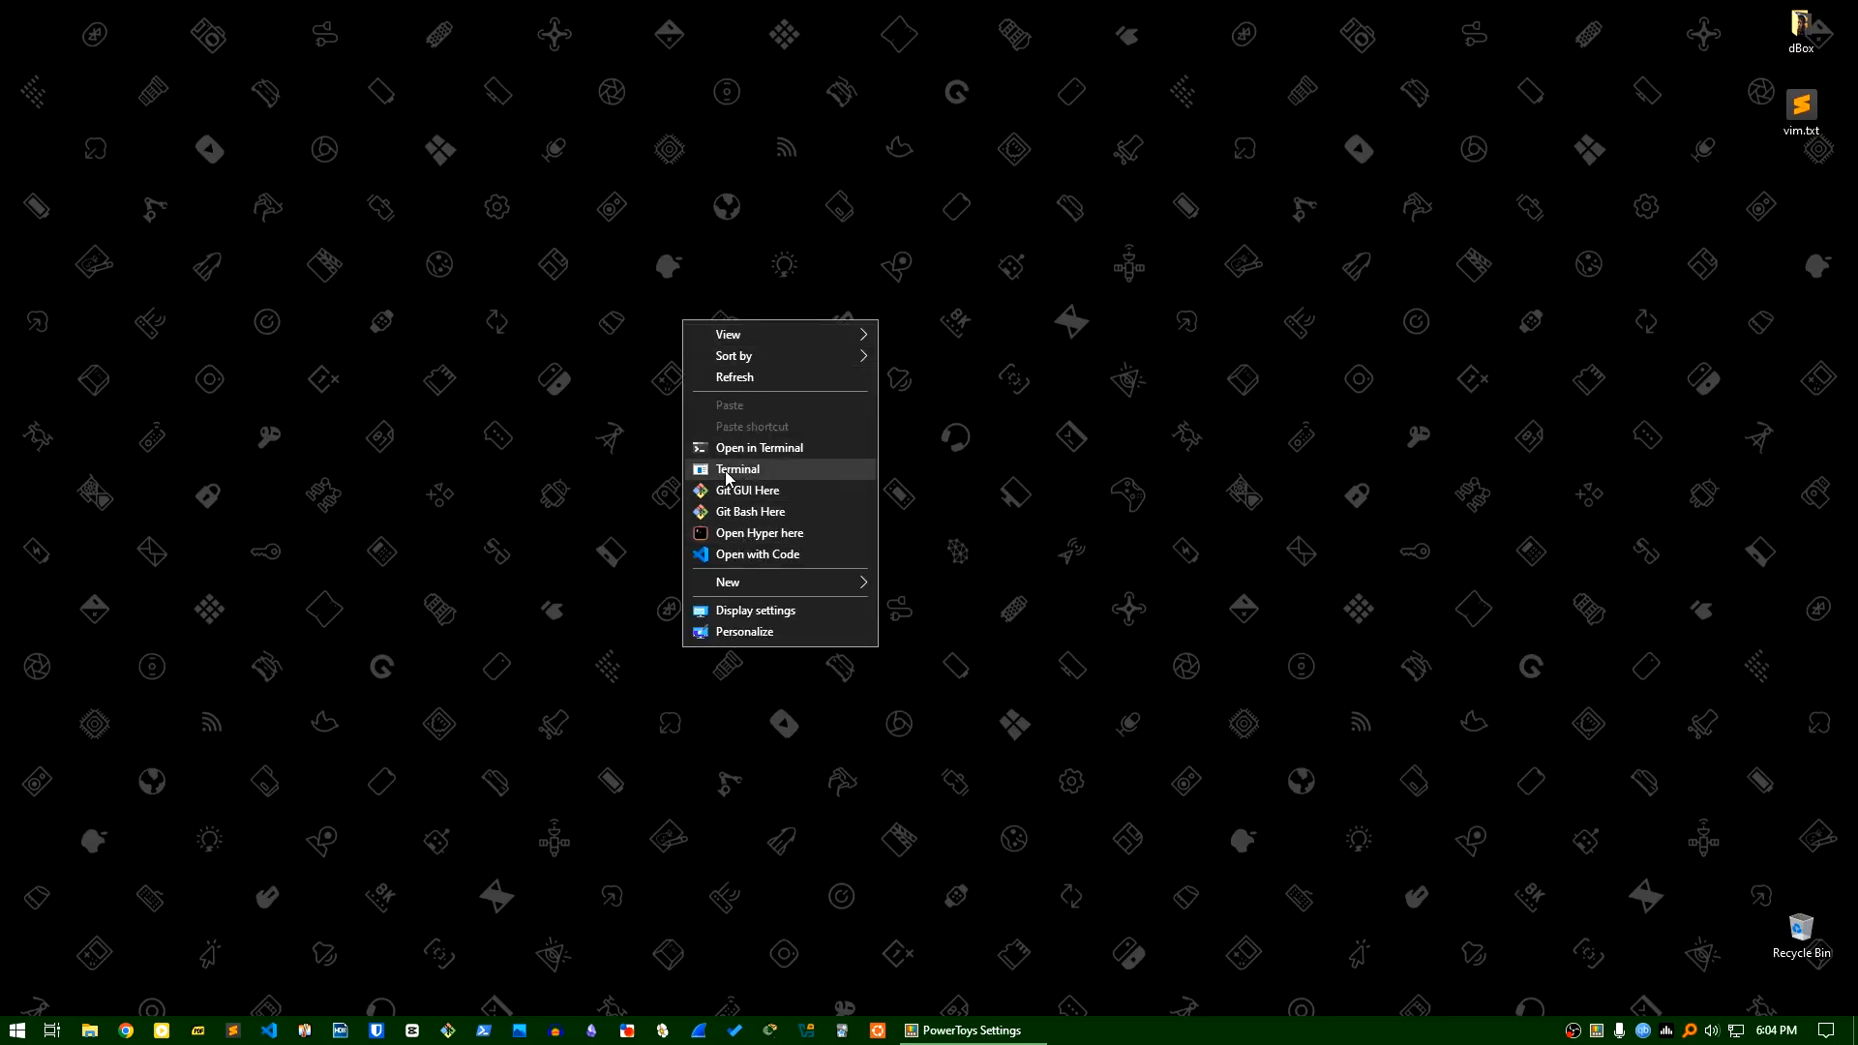
pyautogui.moveTo(751, 582)
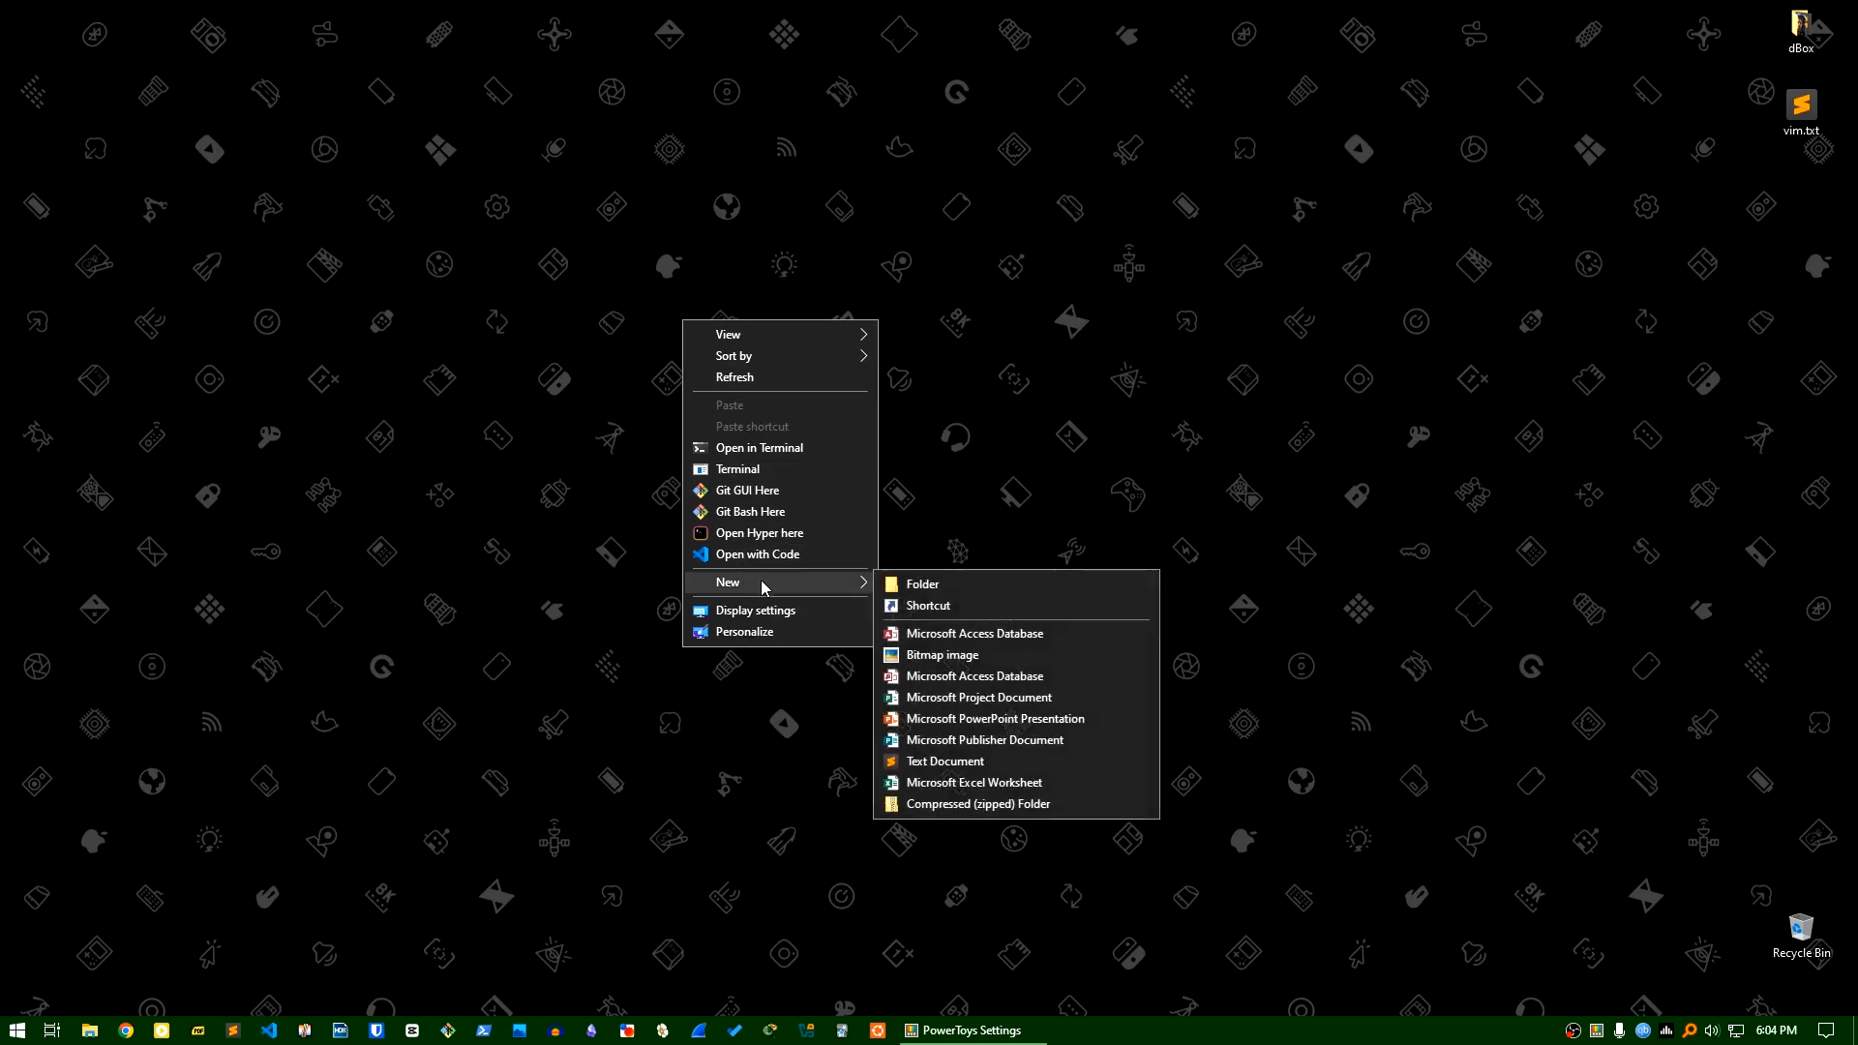
pyautogui.click(918, 760)
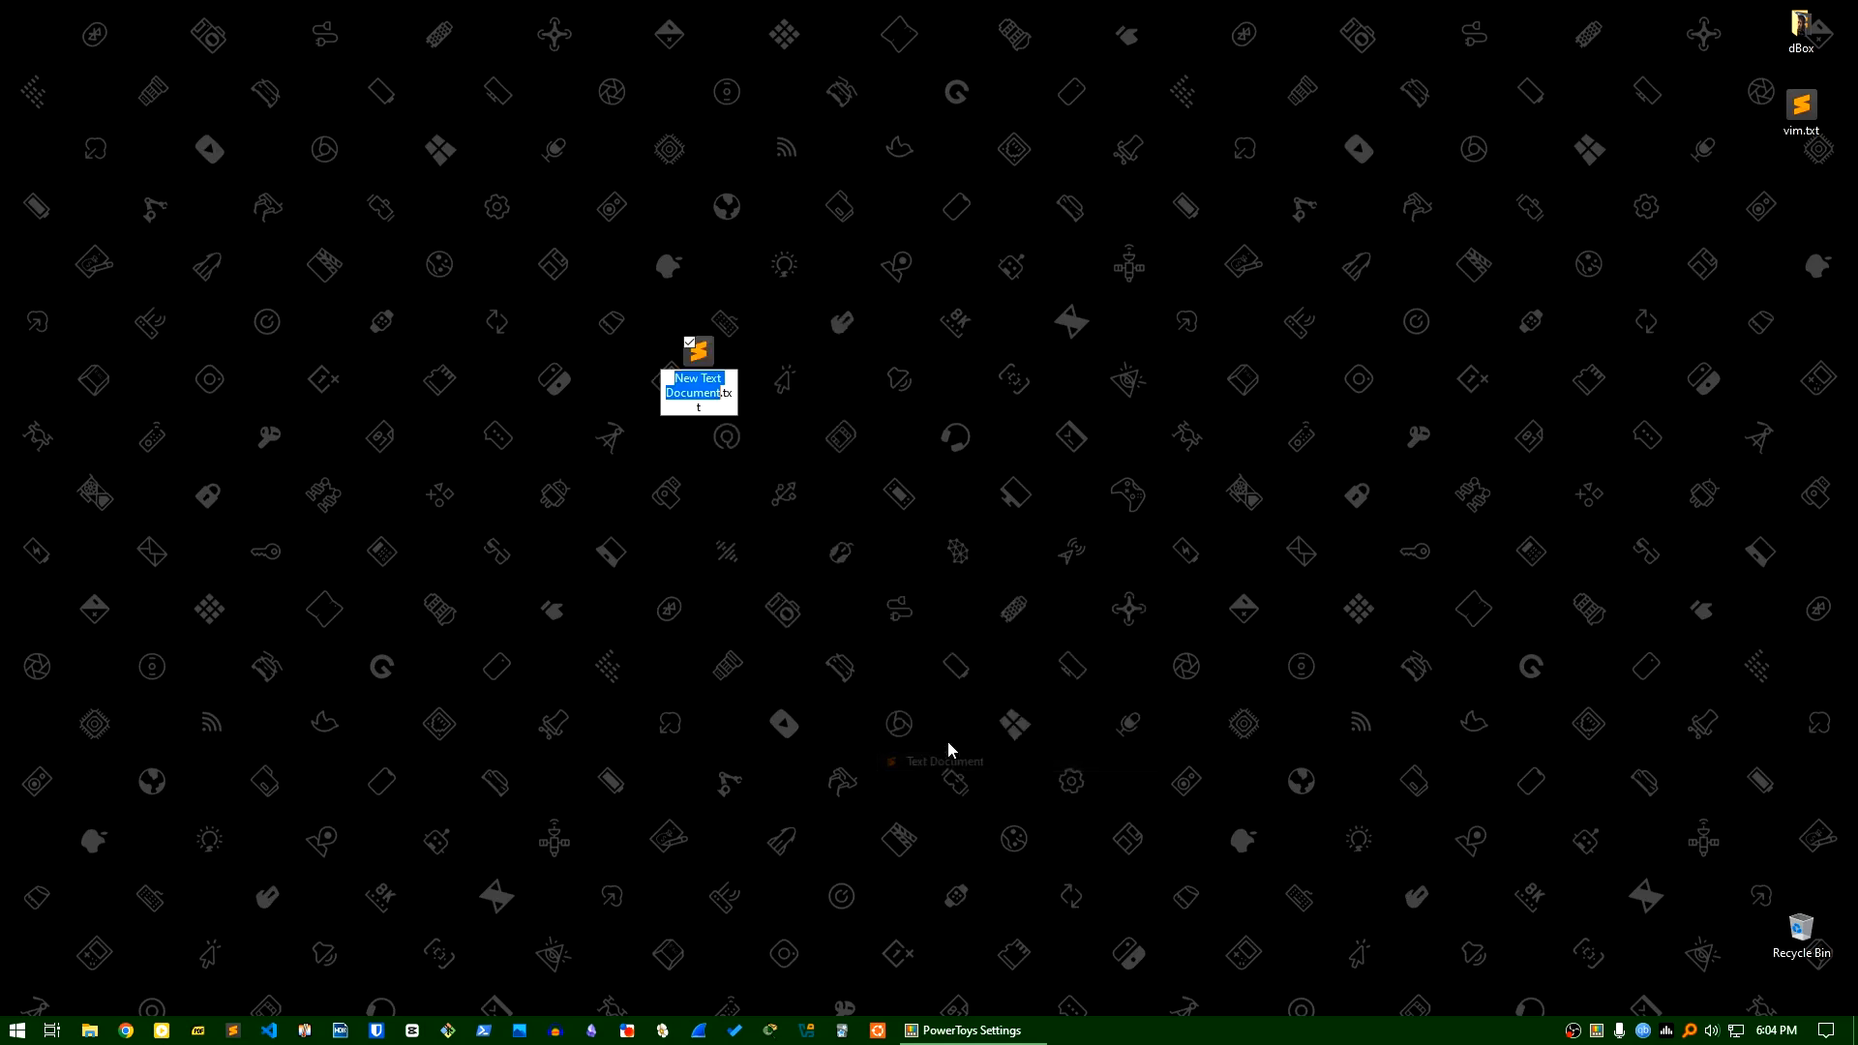
pyautogui.click(750, 457)
pyautogui.doubleClick(704, 379)
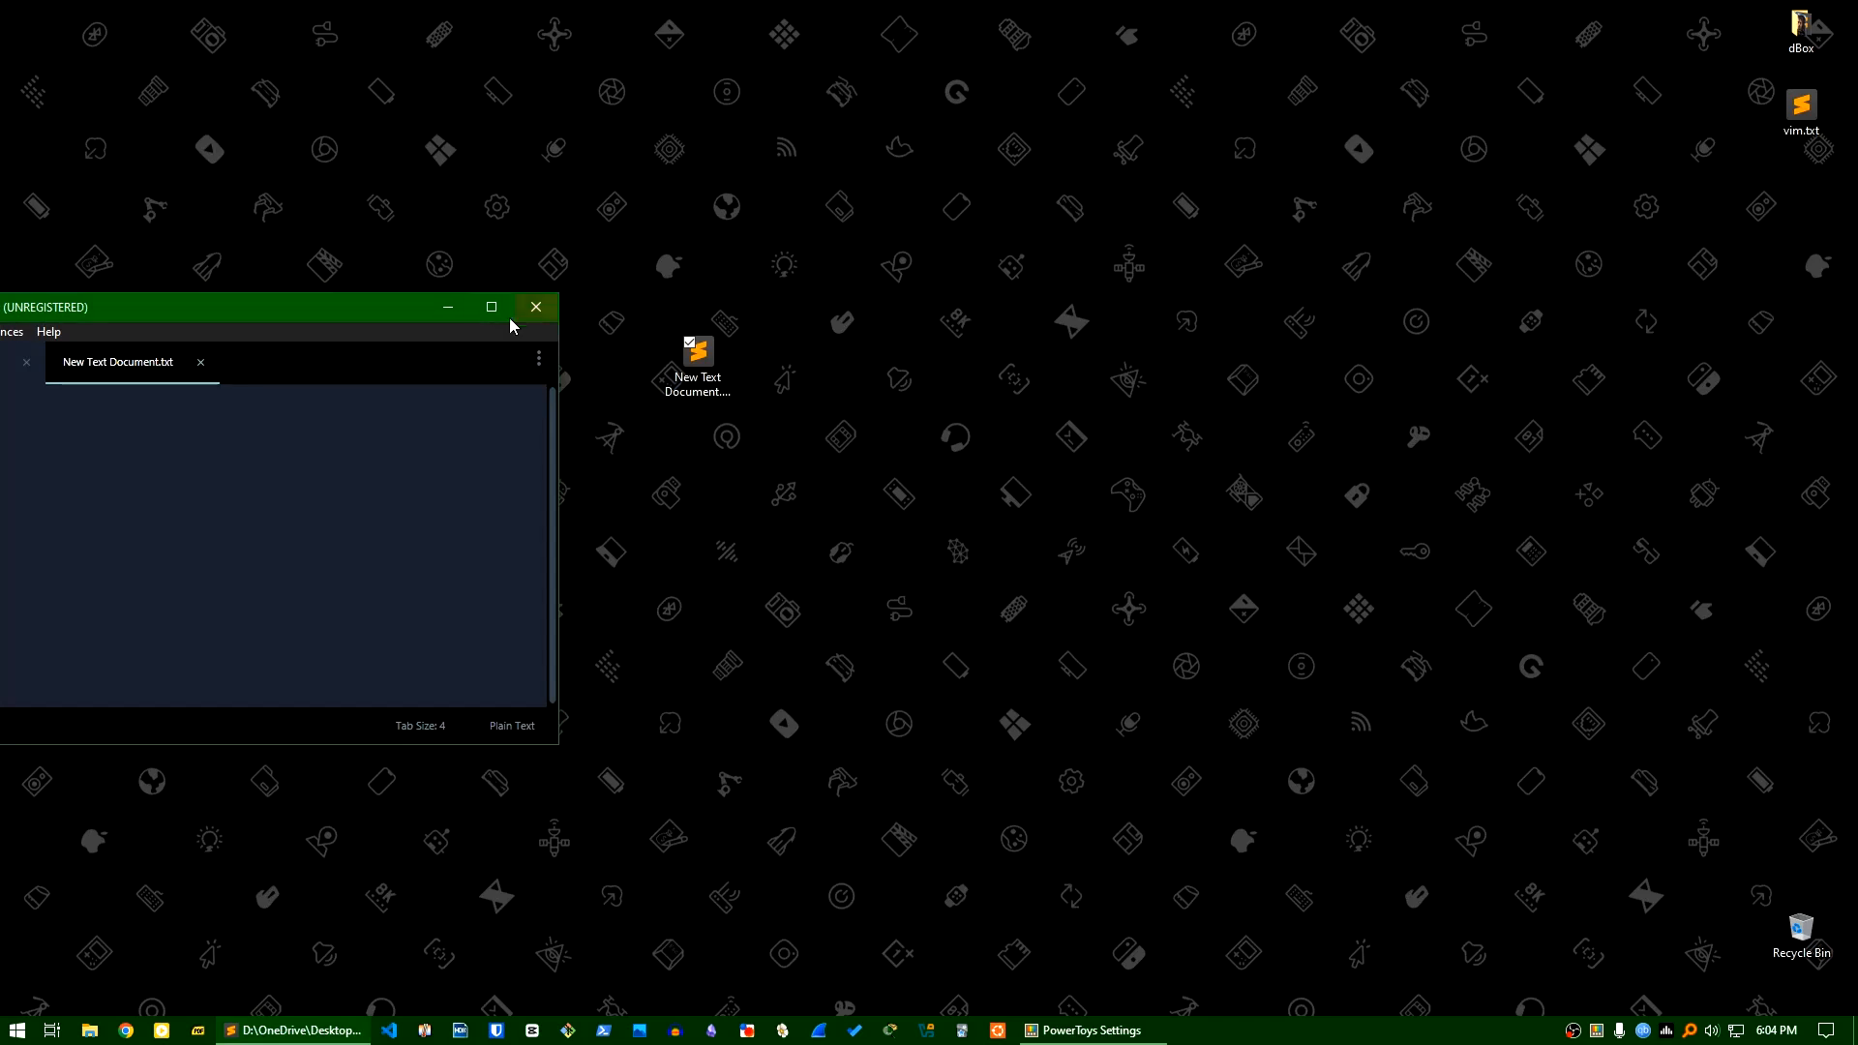
pyautogui.click(505, 309)
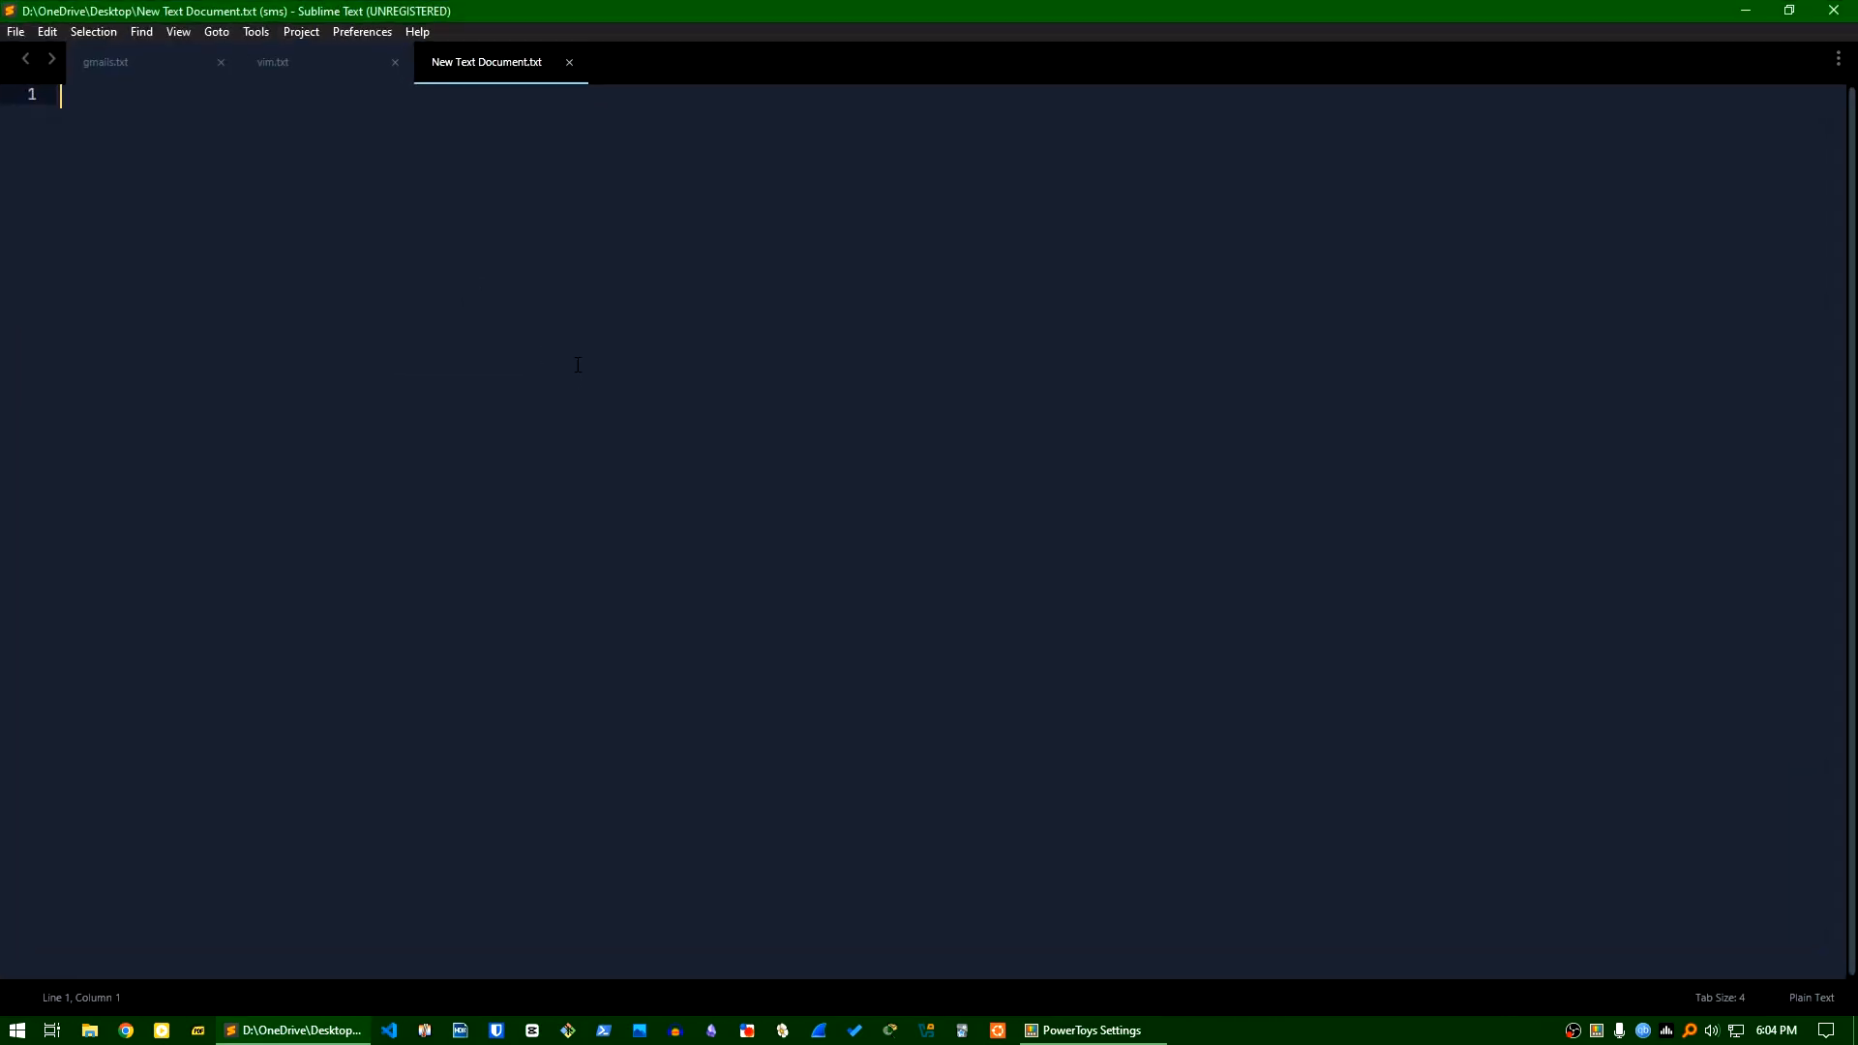
# Enter the sample text "asfasf" in the new document to test the keyboard, and minimize the editor.
pyautogui.write('as')
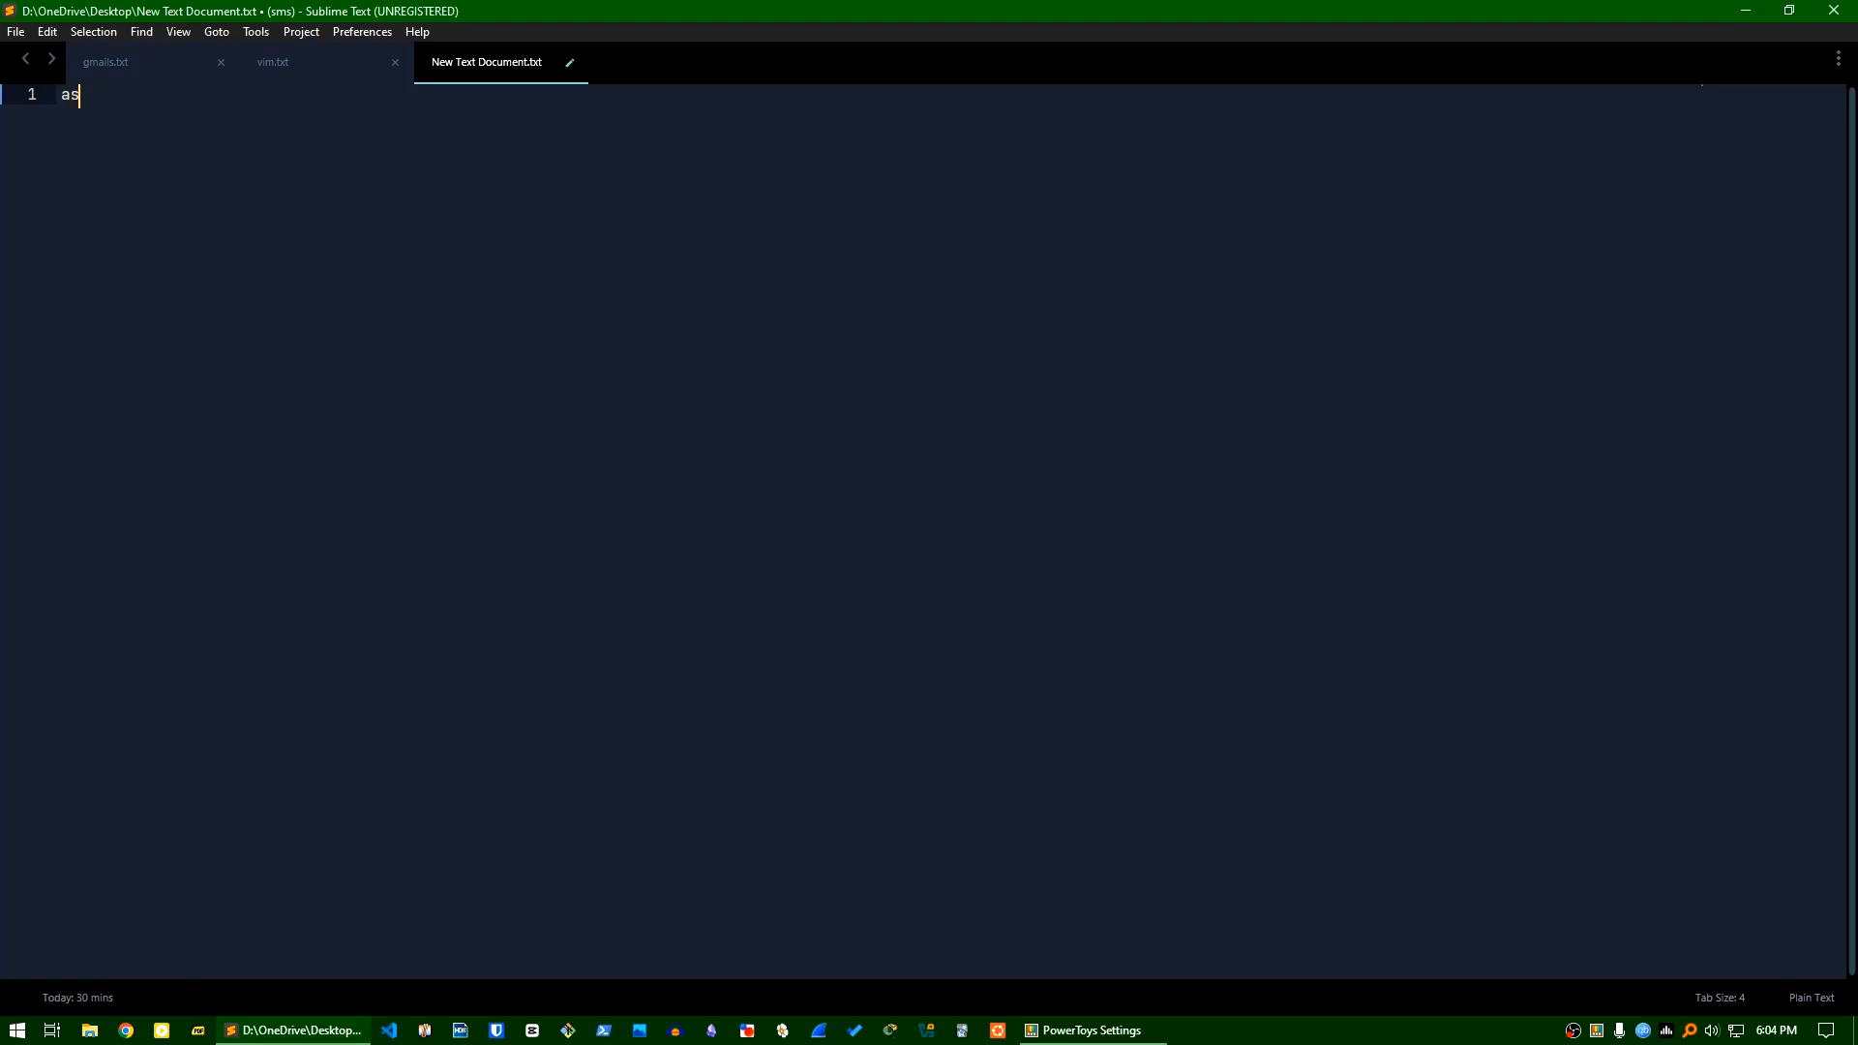
pyautogui.write('fasf')
pyautogui.click(1749, 10)
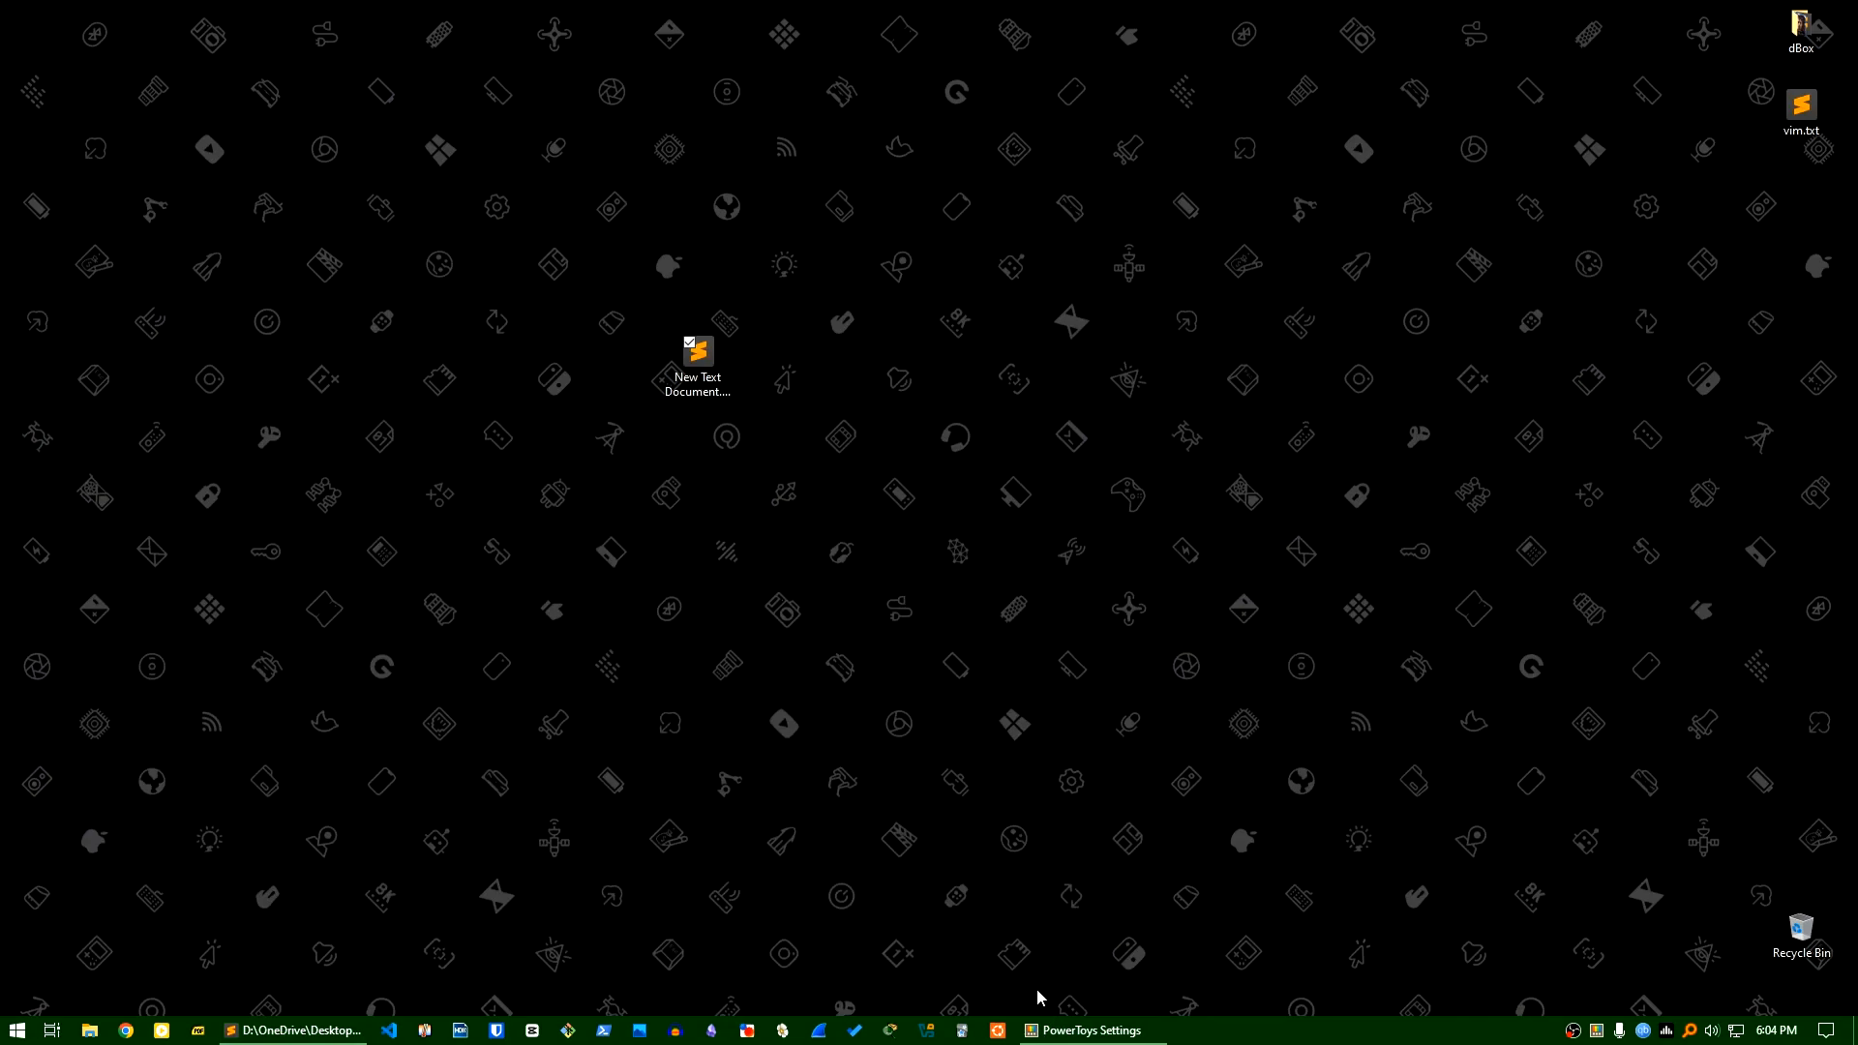
# Switch back to PowerToys Settings and add a new, empty shortcut remapping in Keyboard Manager.
pyautogui.click(1075, 1031)
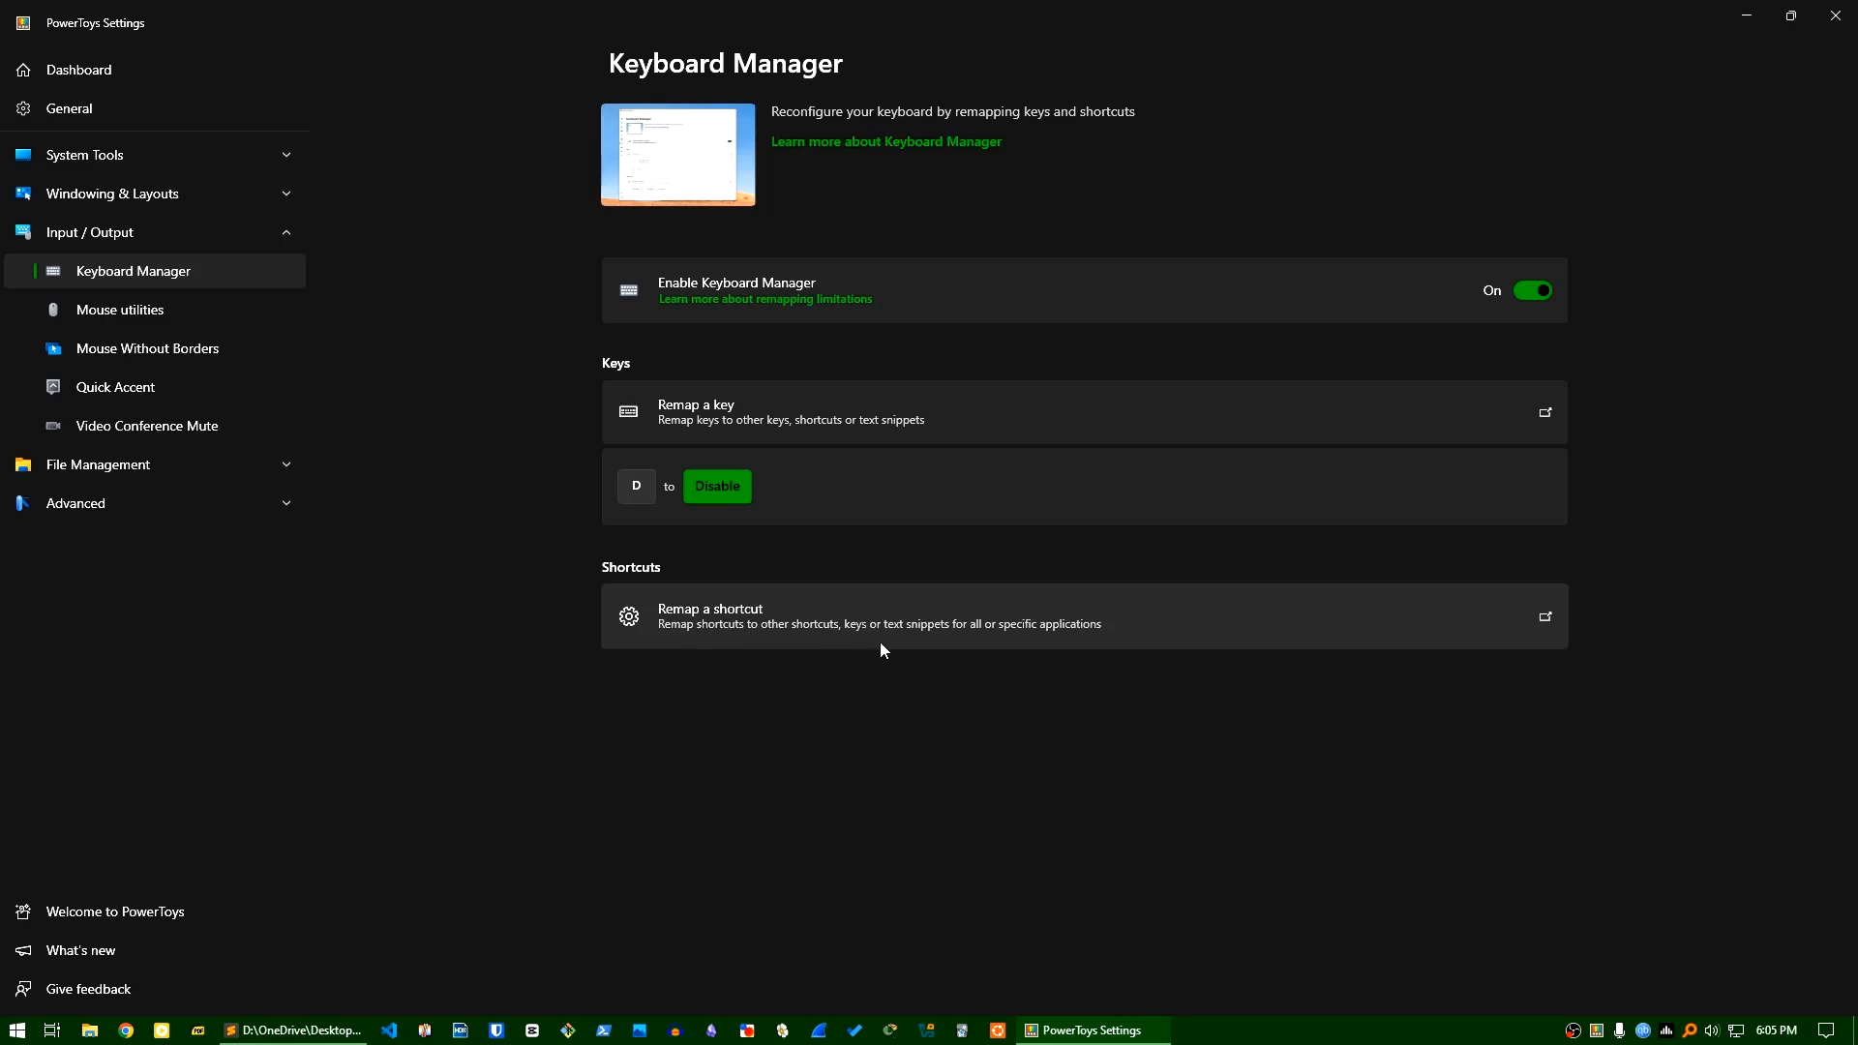
pyautogui.click(1057, 633)
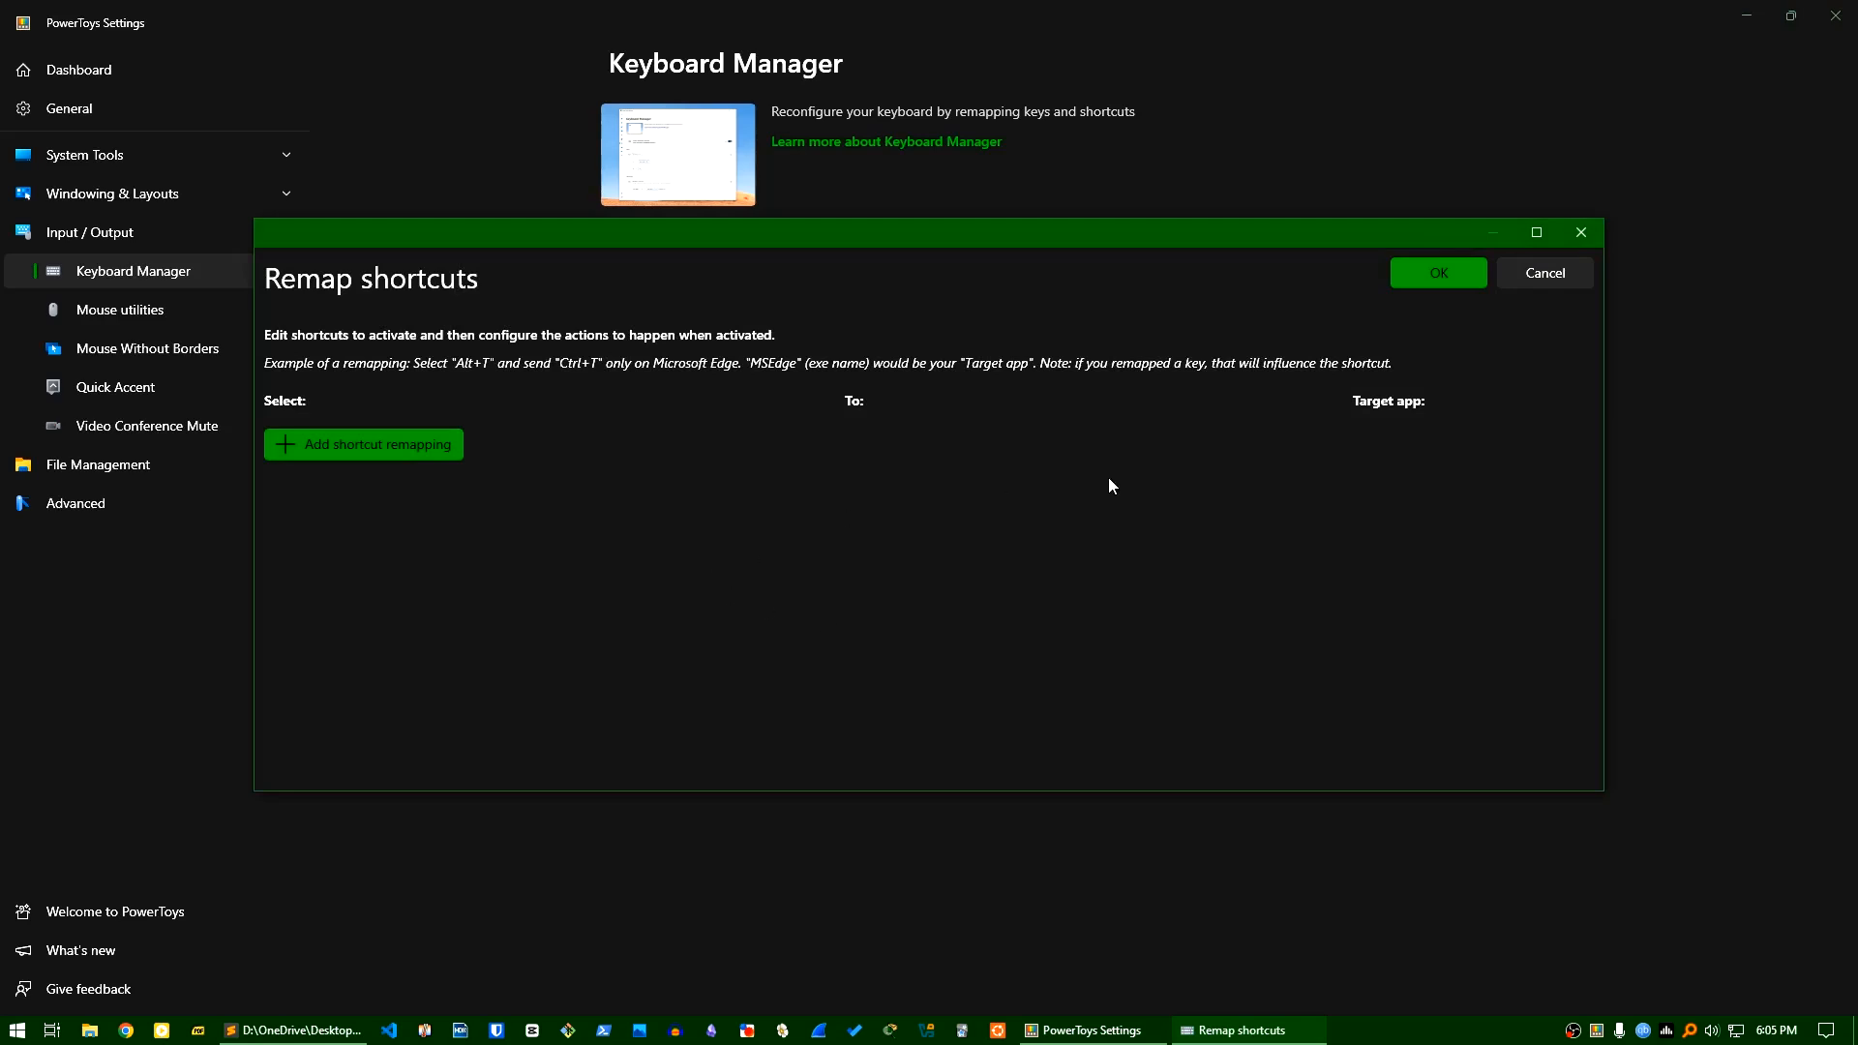
pyautogui.click(364, 451)
pyautogui.click(393, 456)
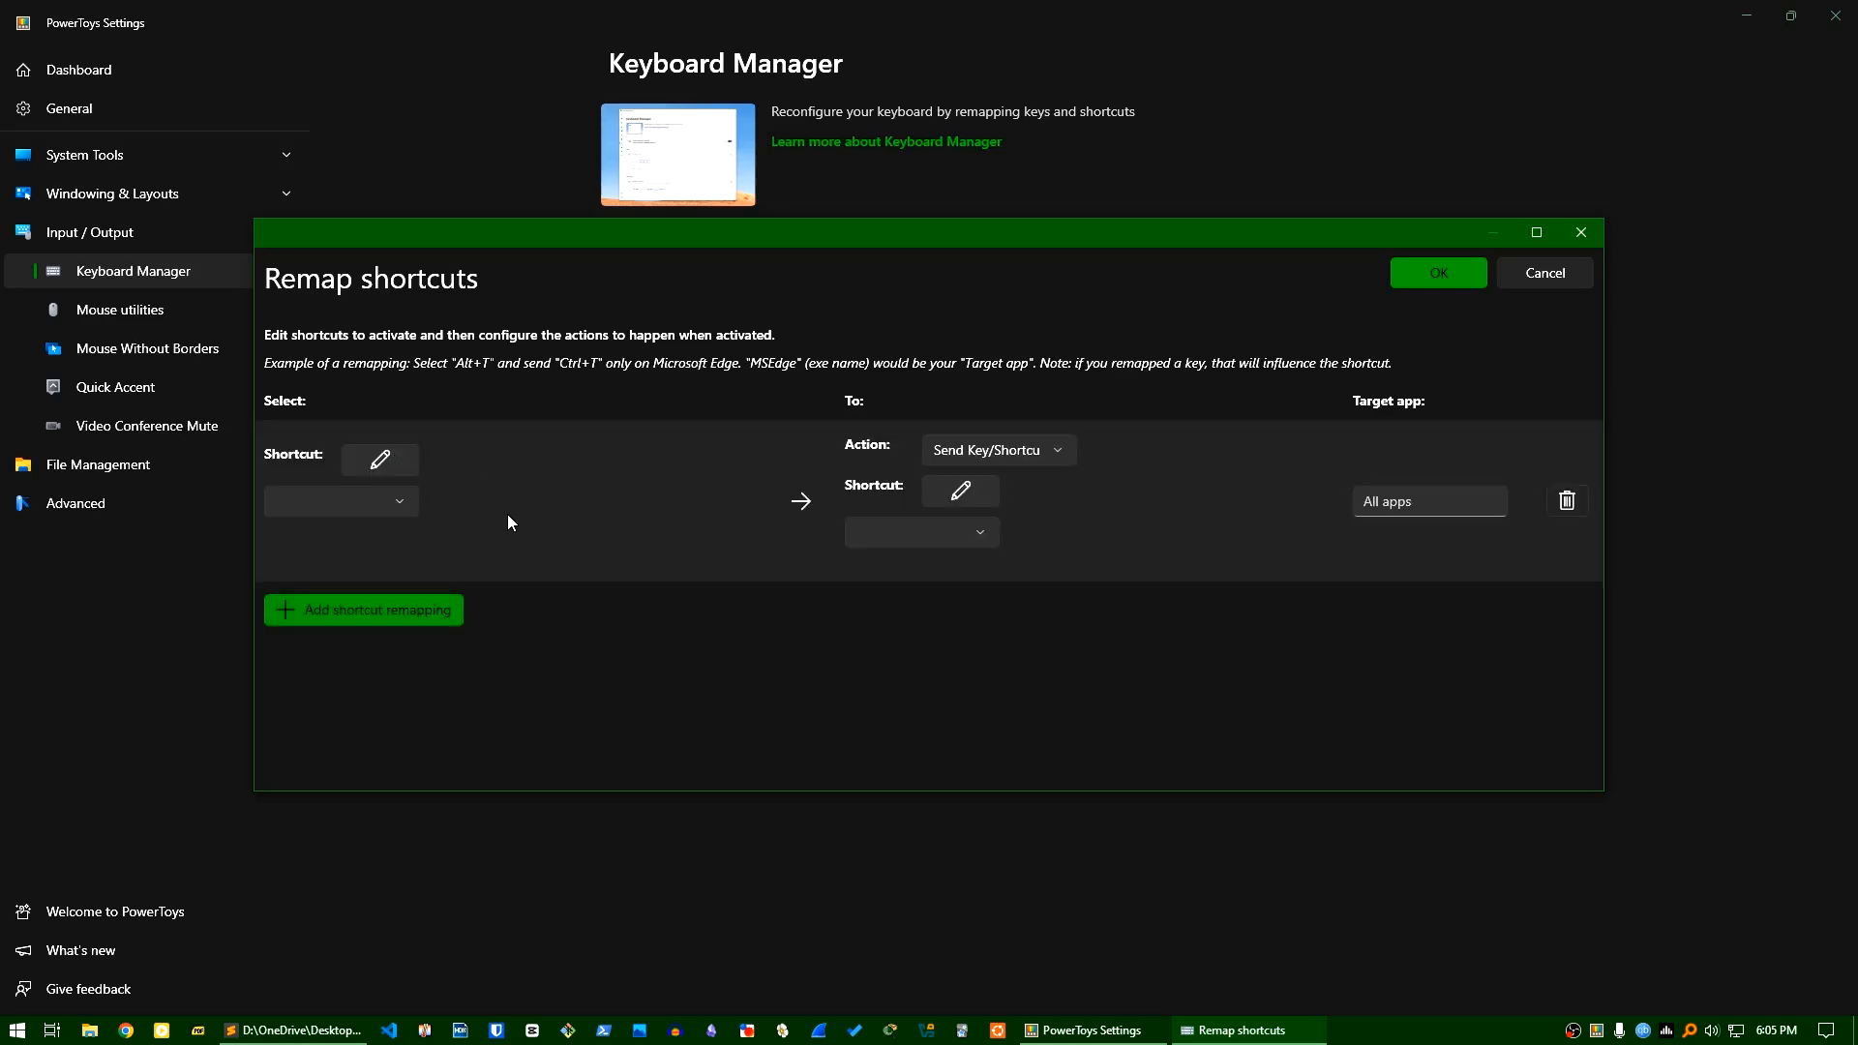
# Try to choose a non-modifier key as the first key of the new source shortcut.
pyautogui.click(386, 498)
pyautogui.scroll(6, 387, 509)
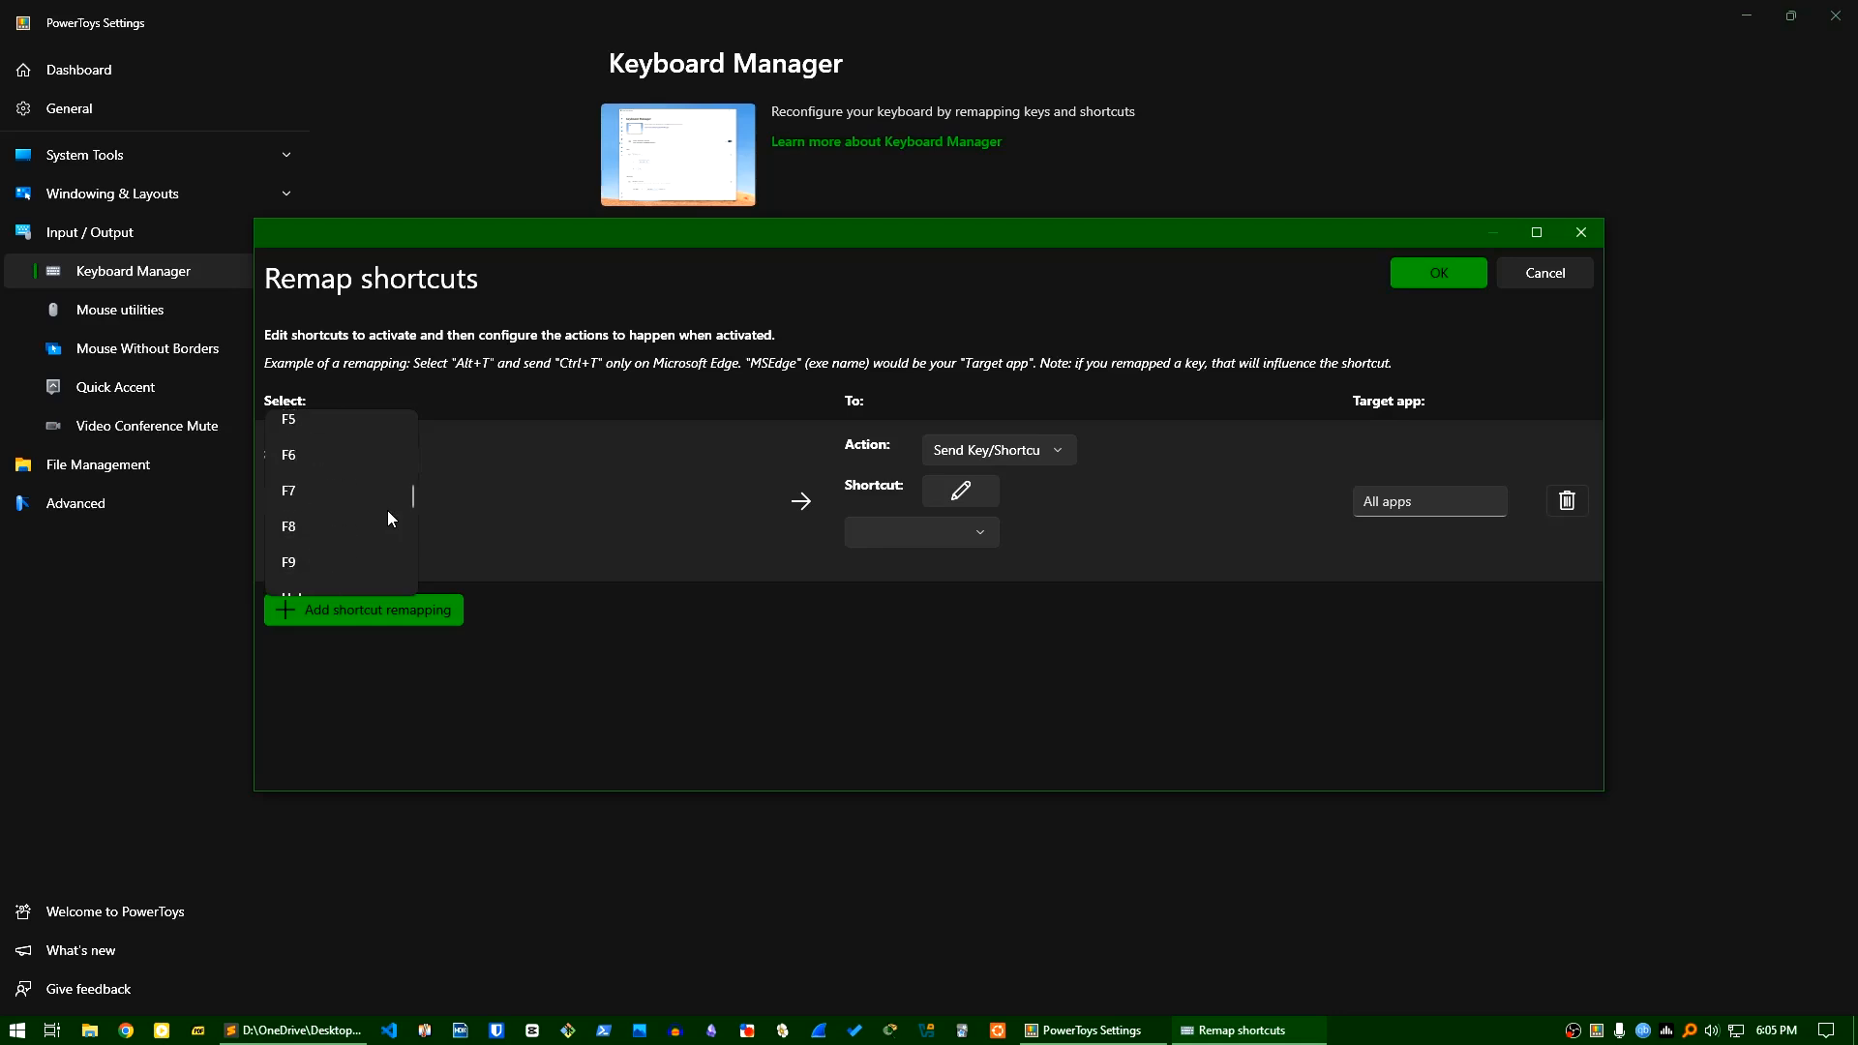
pyautogui.scroll(3, 383, 528)
pyautogui.click(659, 728)
pyautogui.click(295, 507)
pyautogui.click(303, 495)
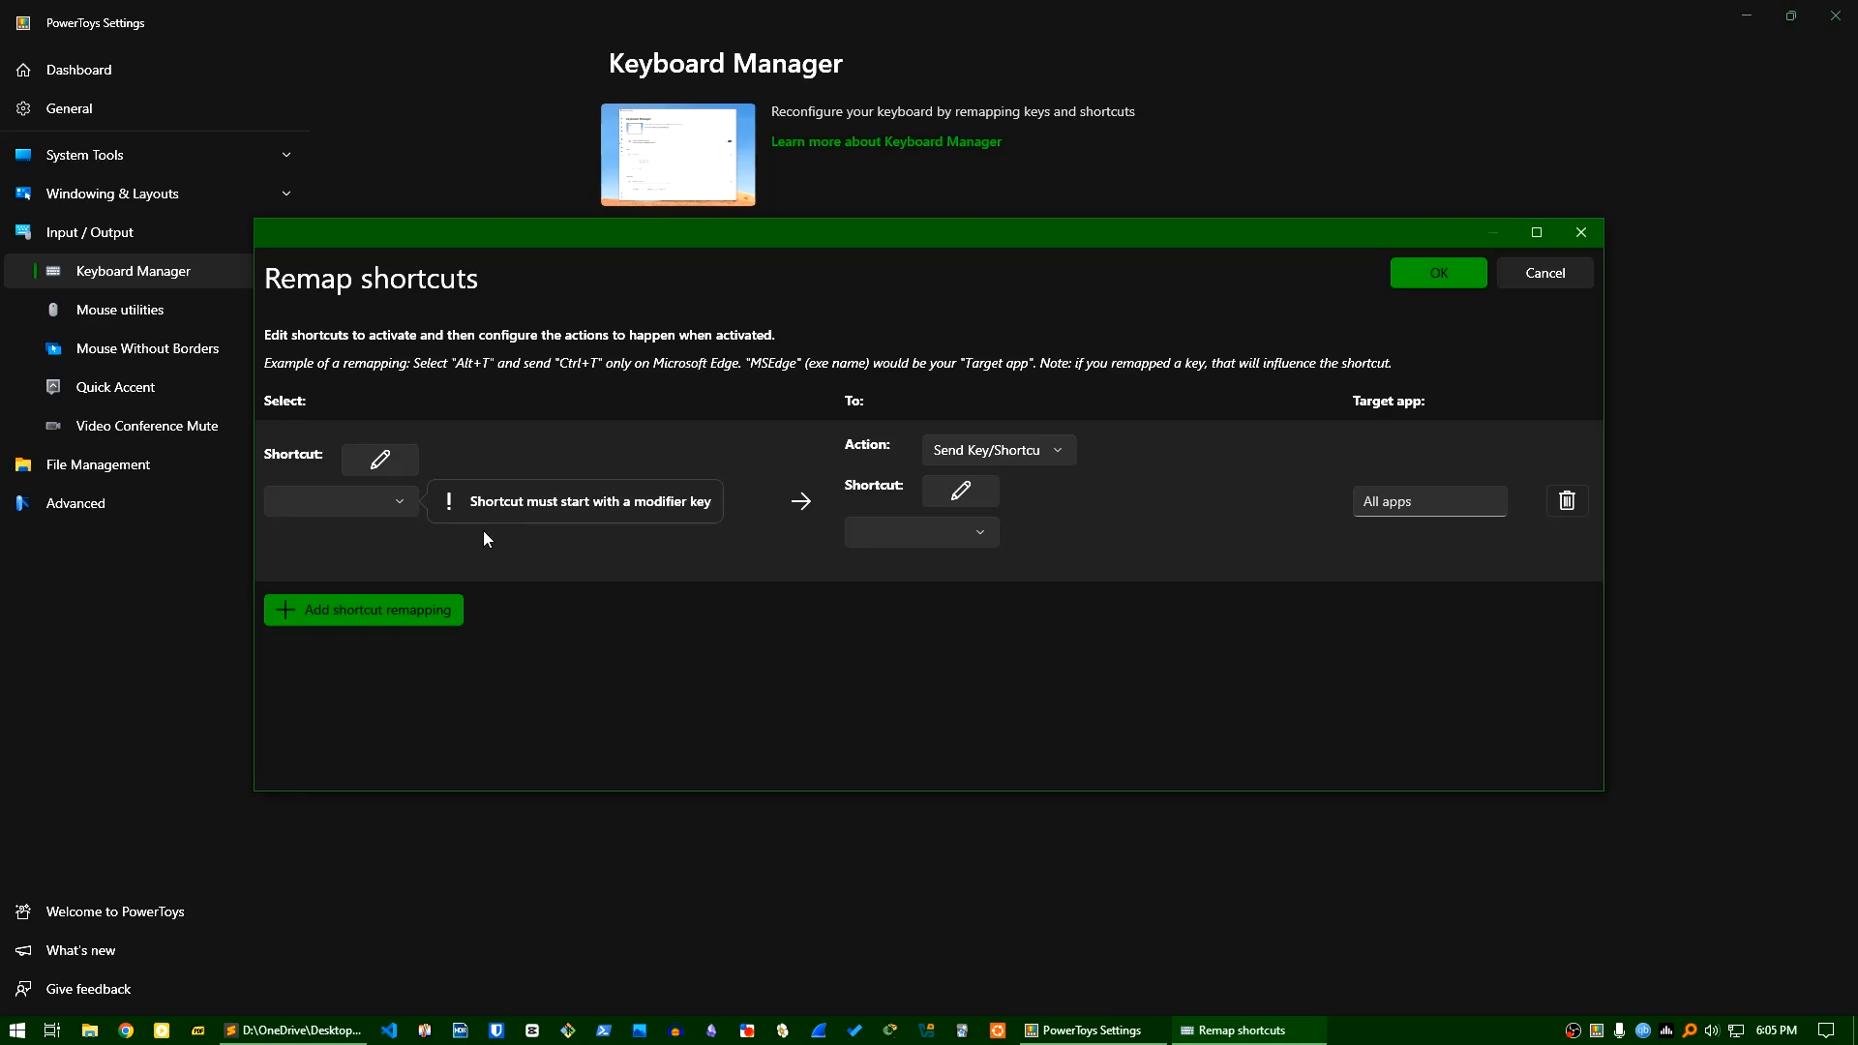
# Try to use the non-modifier keys Insert, A and B as the first key of the source shortcut.
pyautogui.click(388, 501)
pyautogui.click(620, 657)
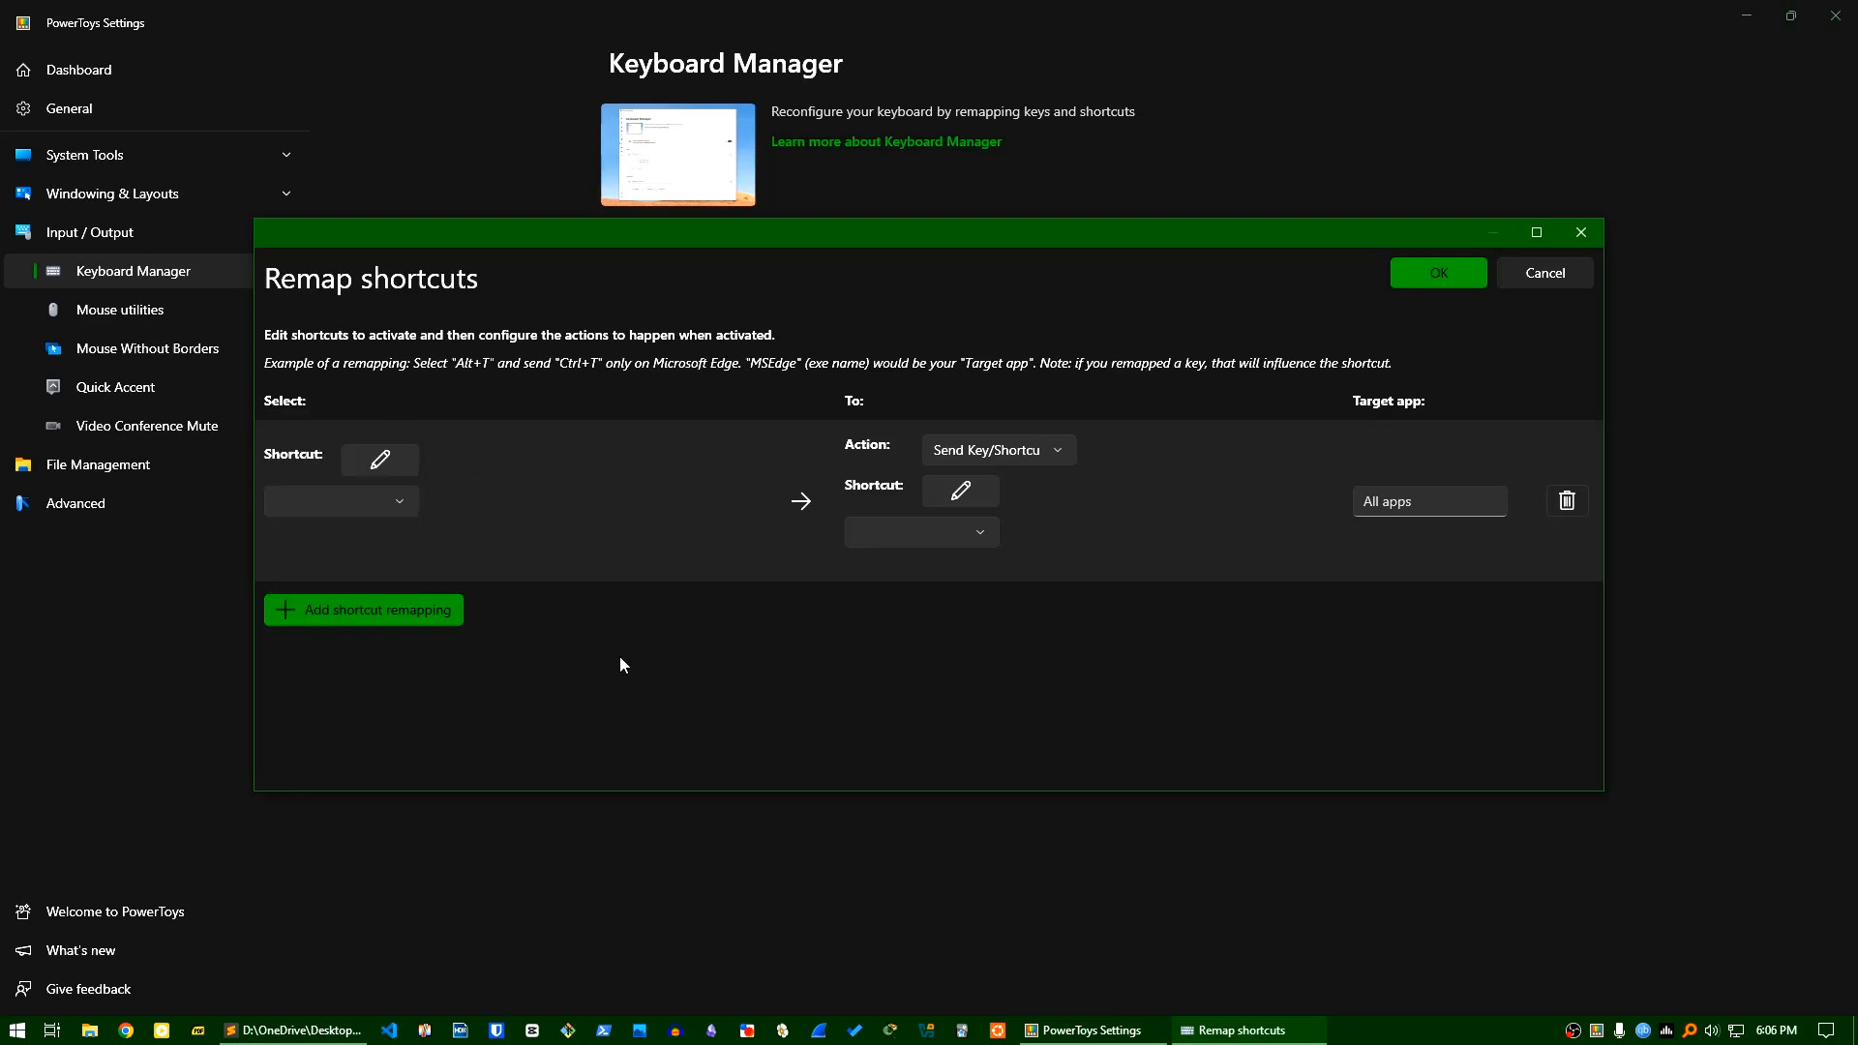
pyautogui.click(351, 511)
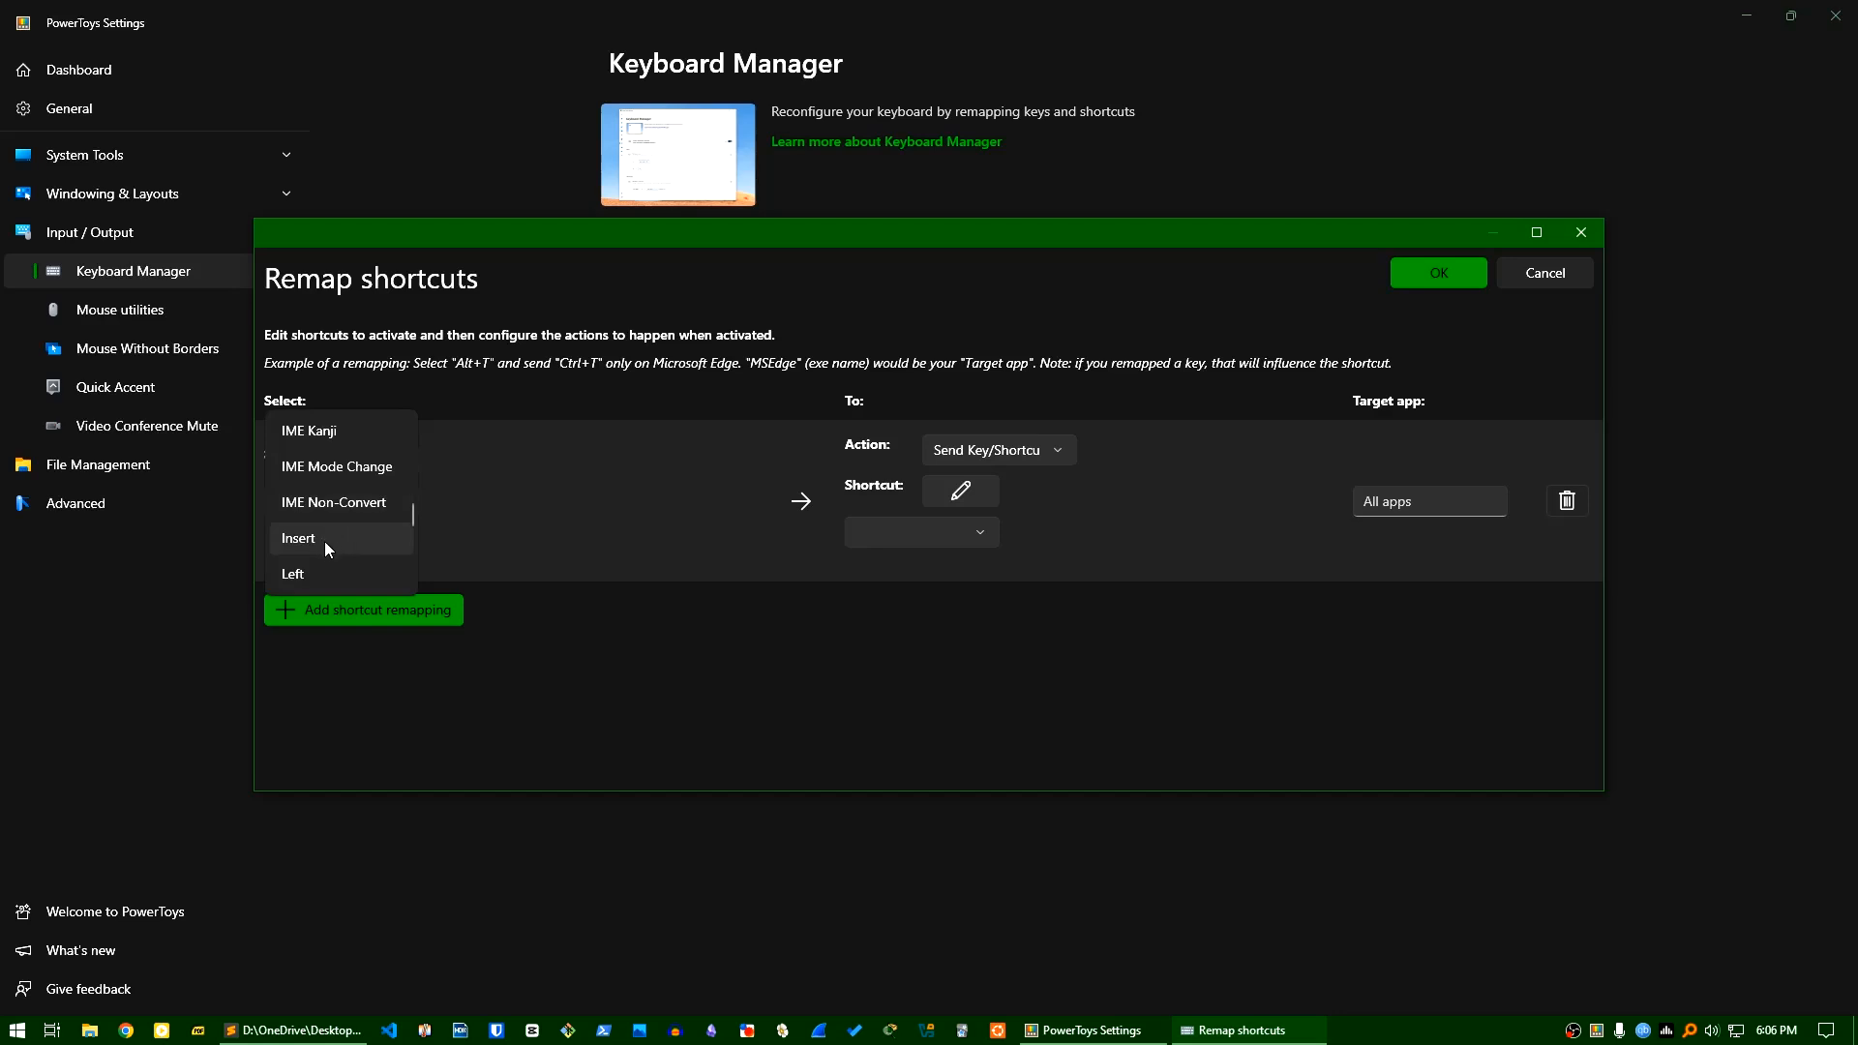
pyautogui.click(323, 541)
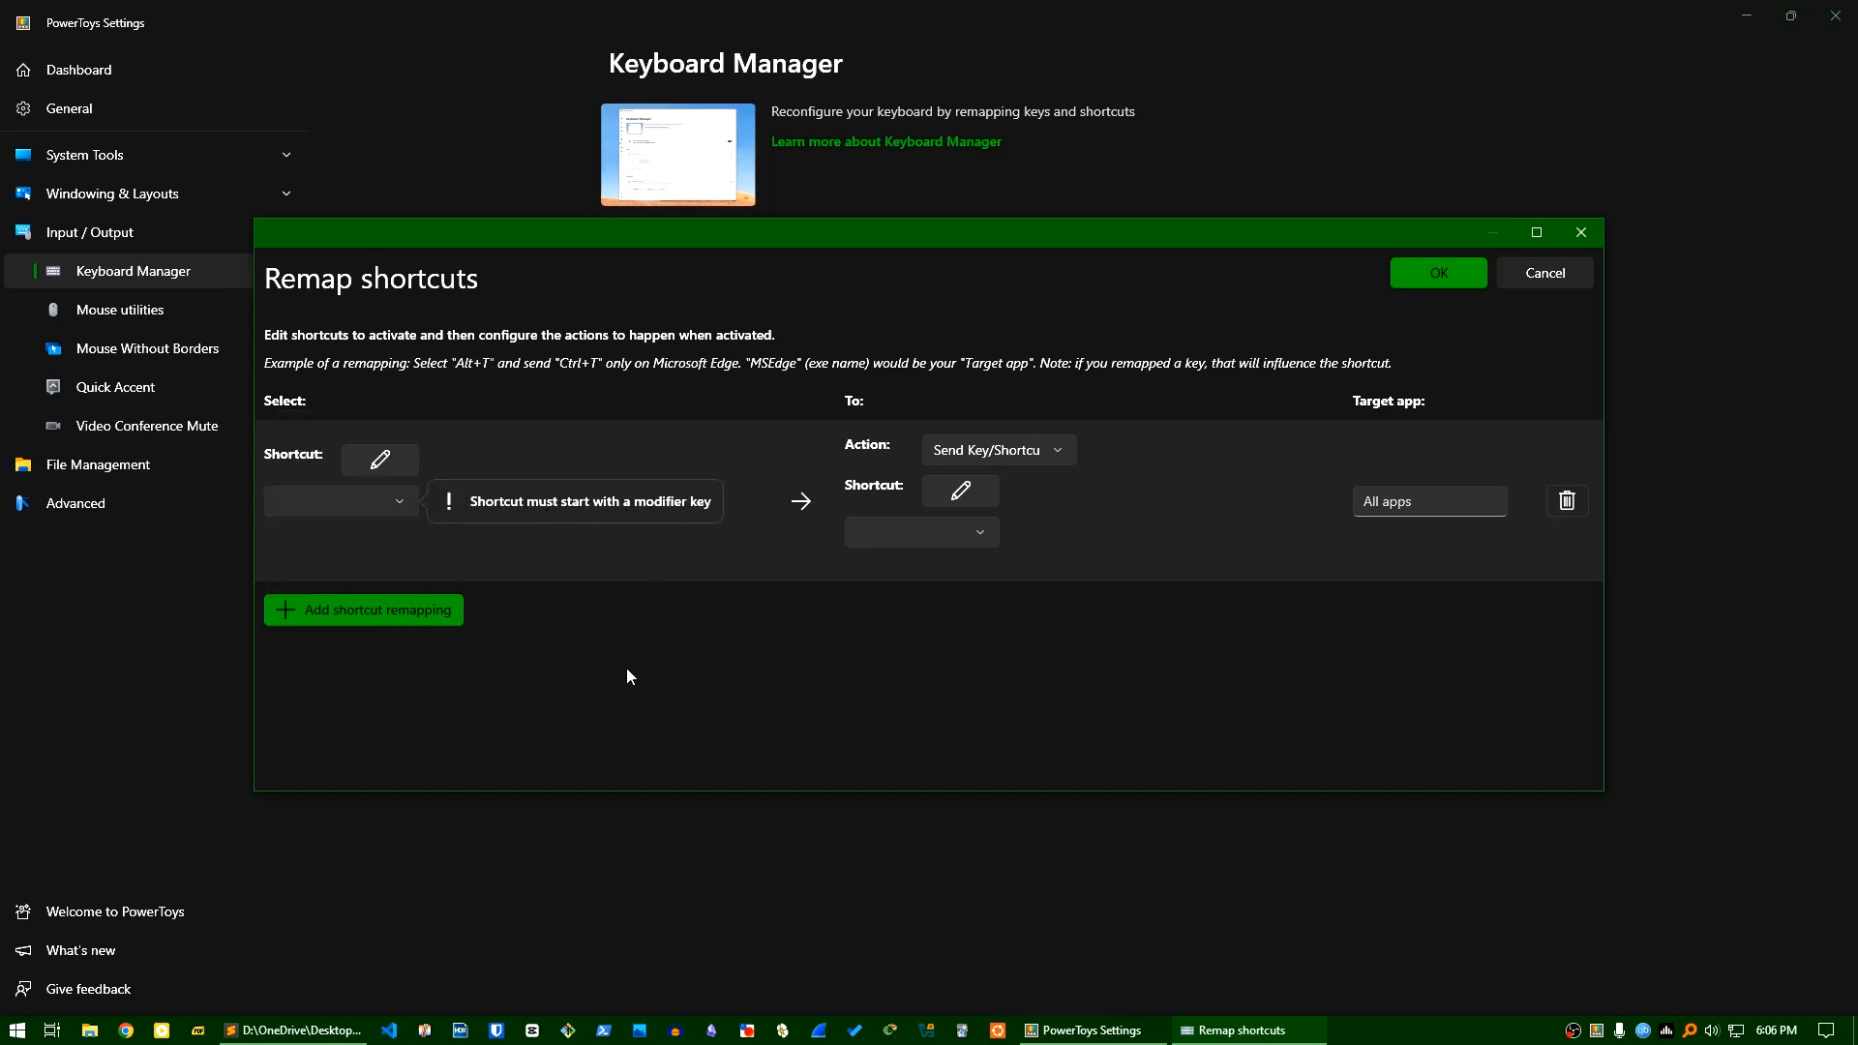
pyautogui.click(333, 502)
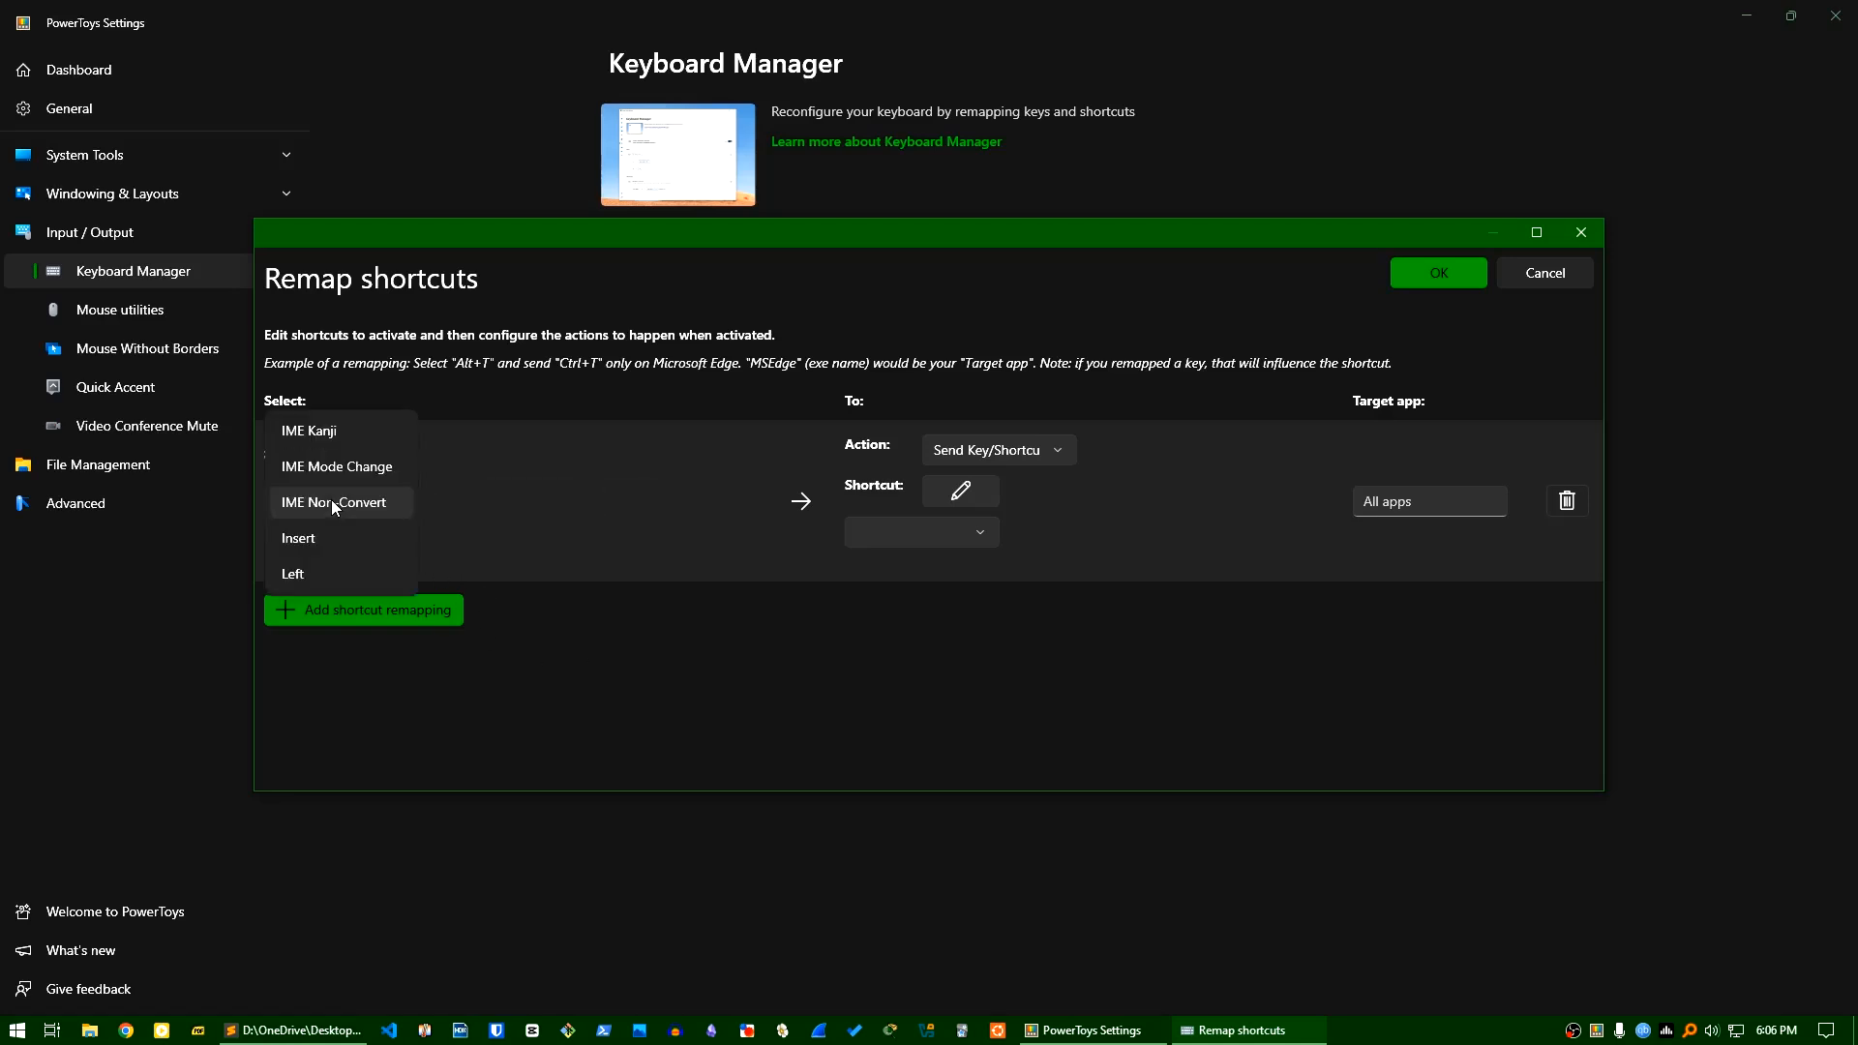
pyautogui.press('a')
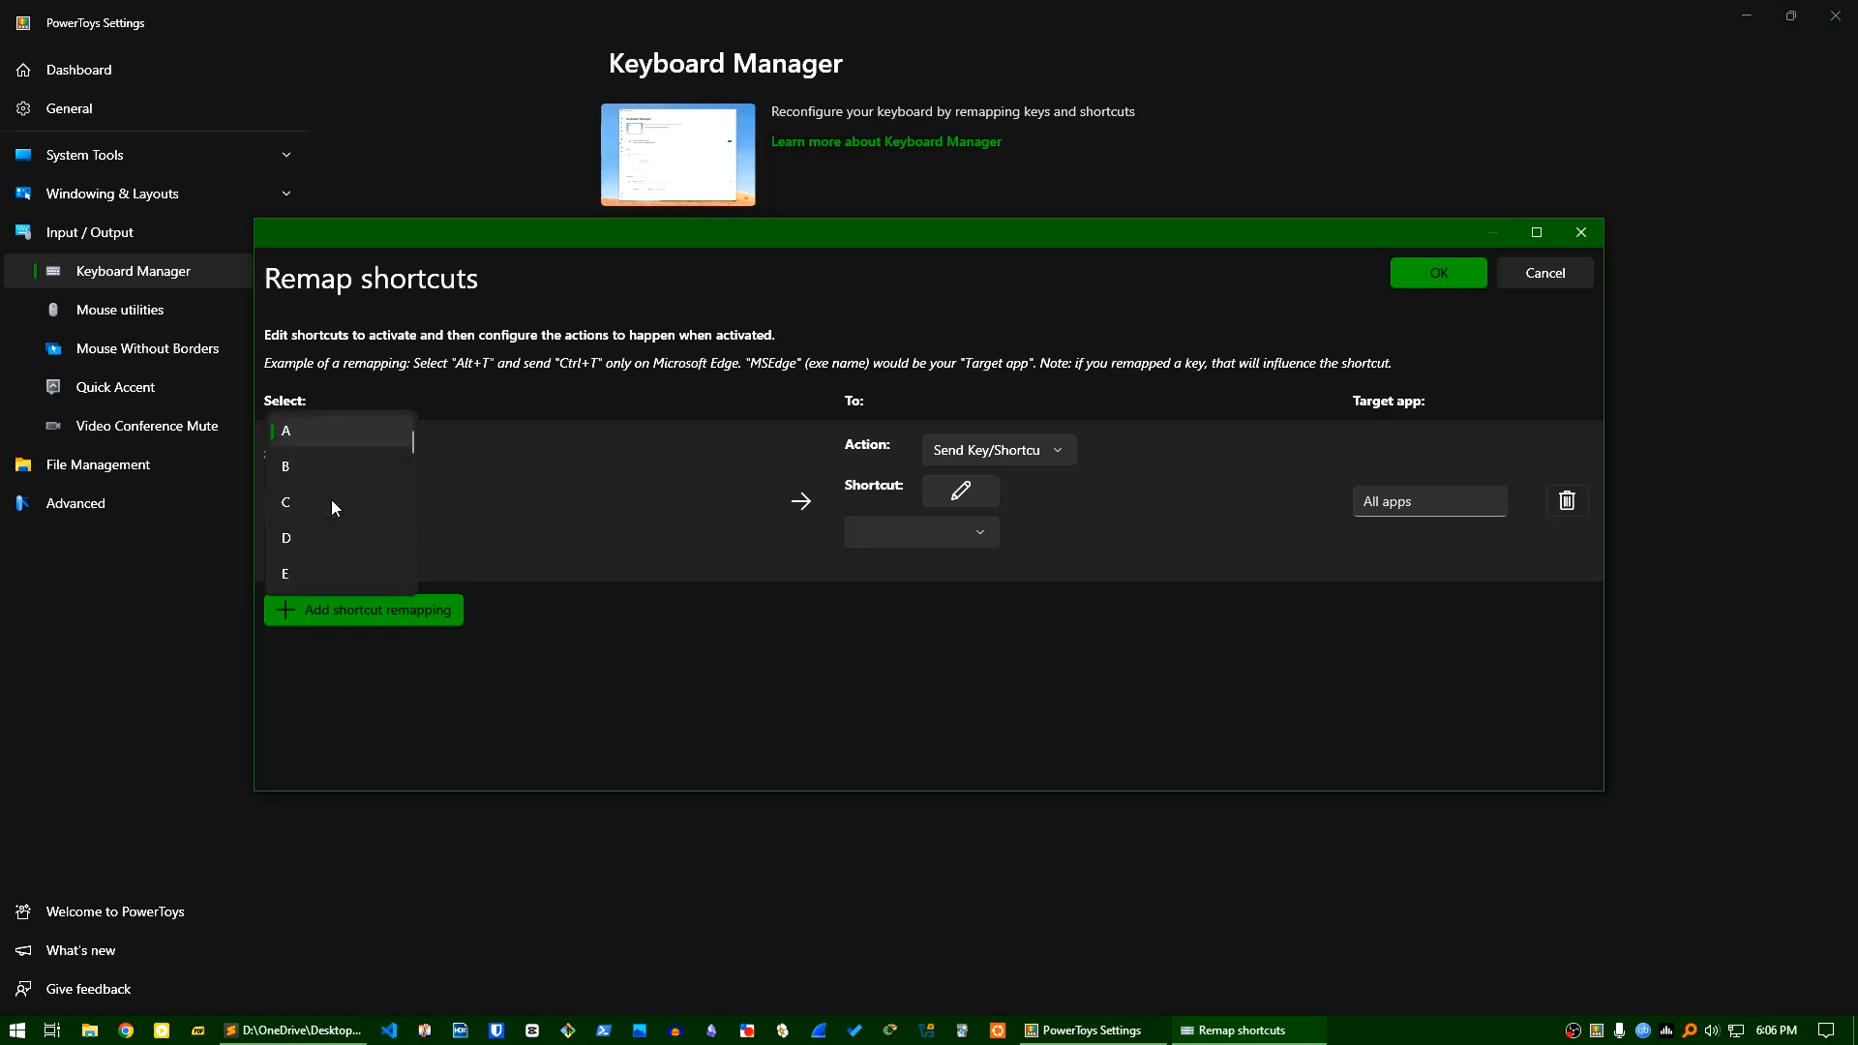
pyautogui.click(333, 430)
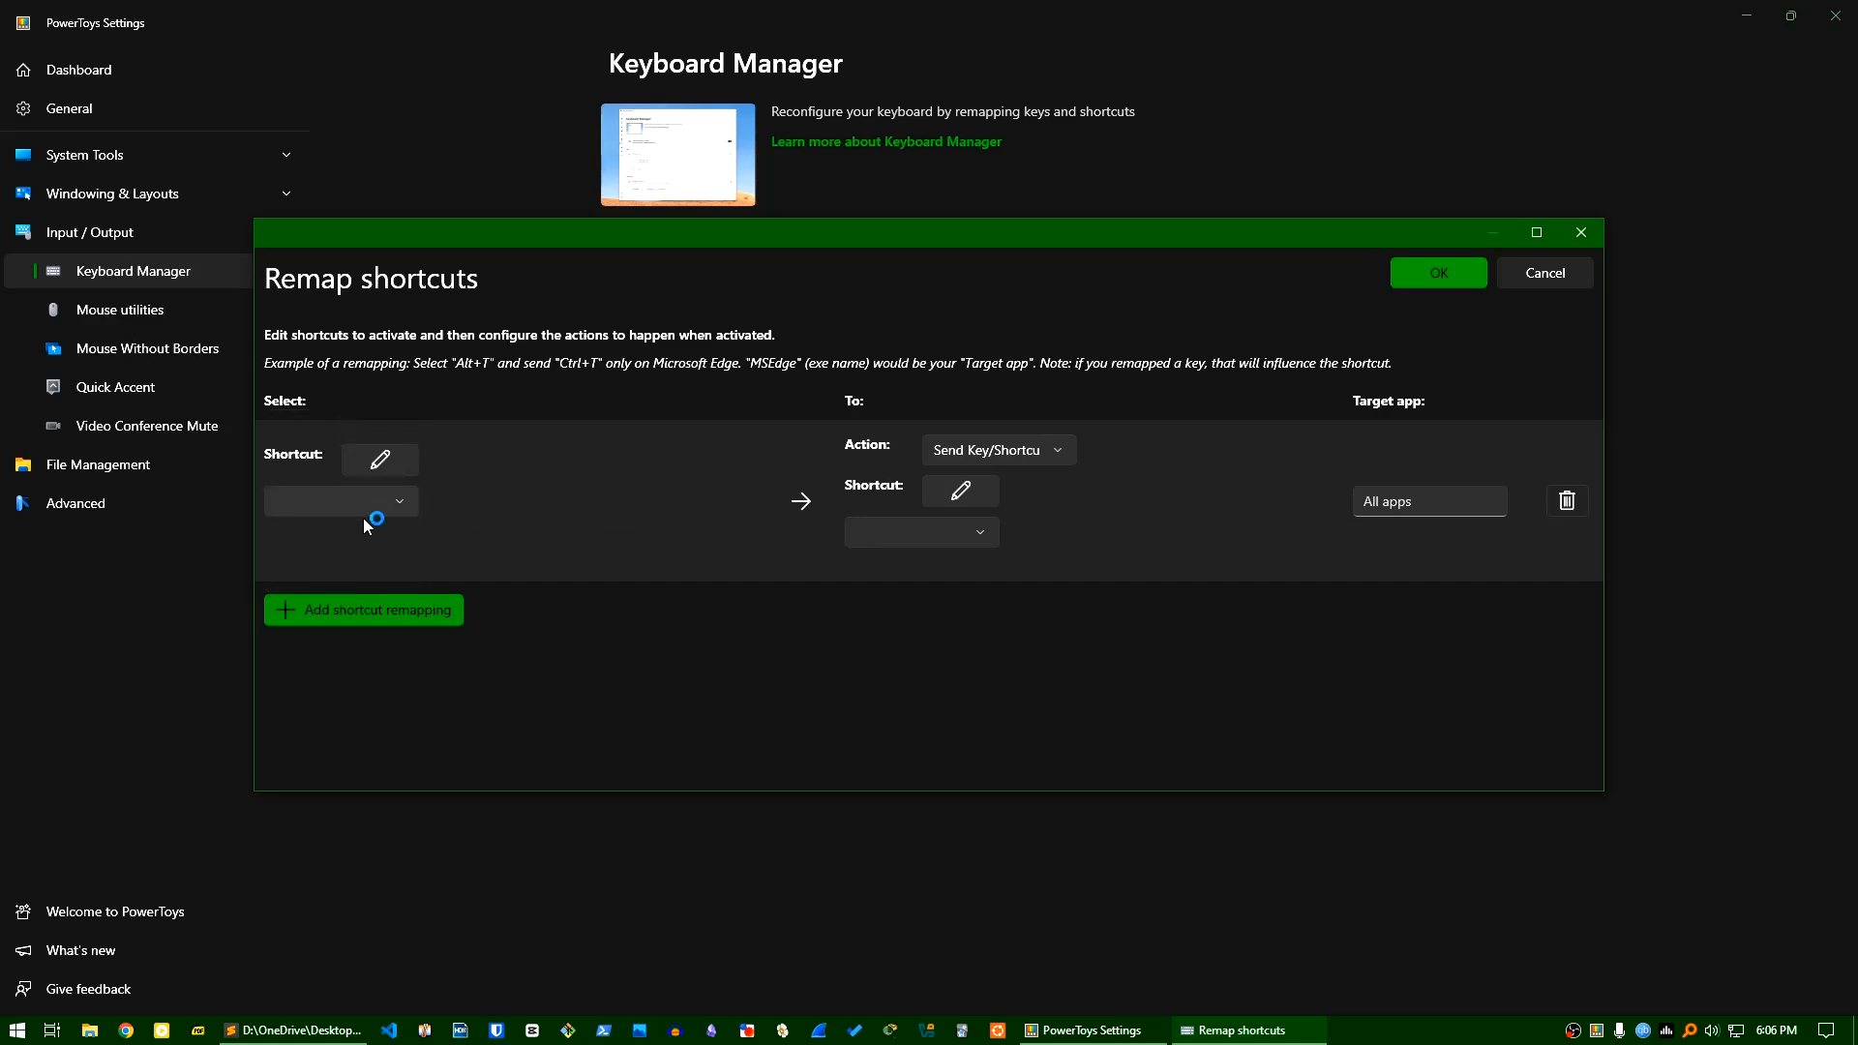
pyautogui.click(401, 507)
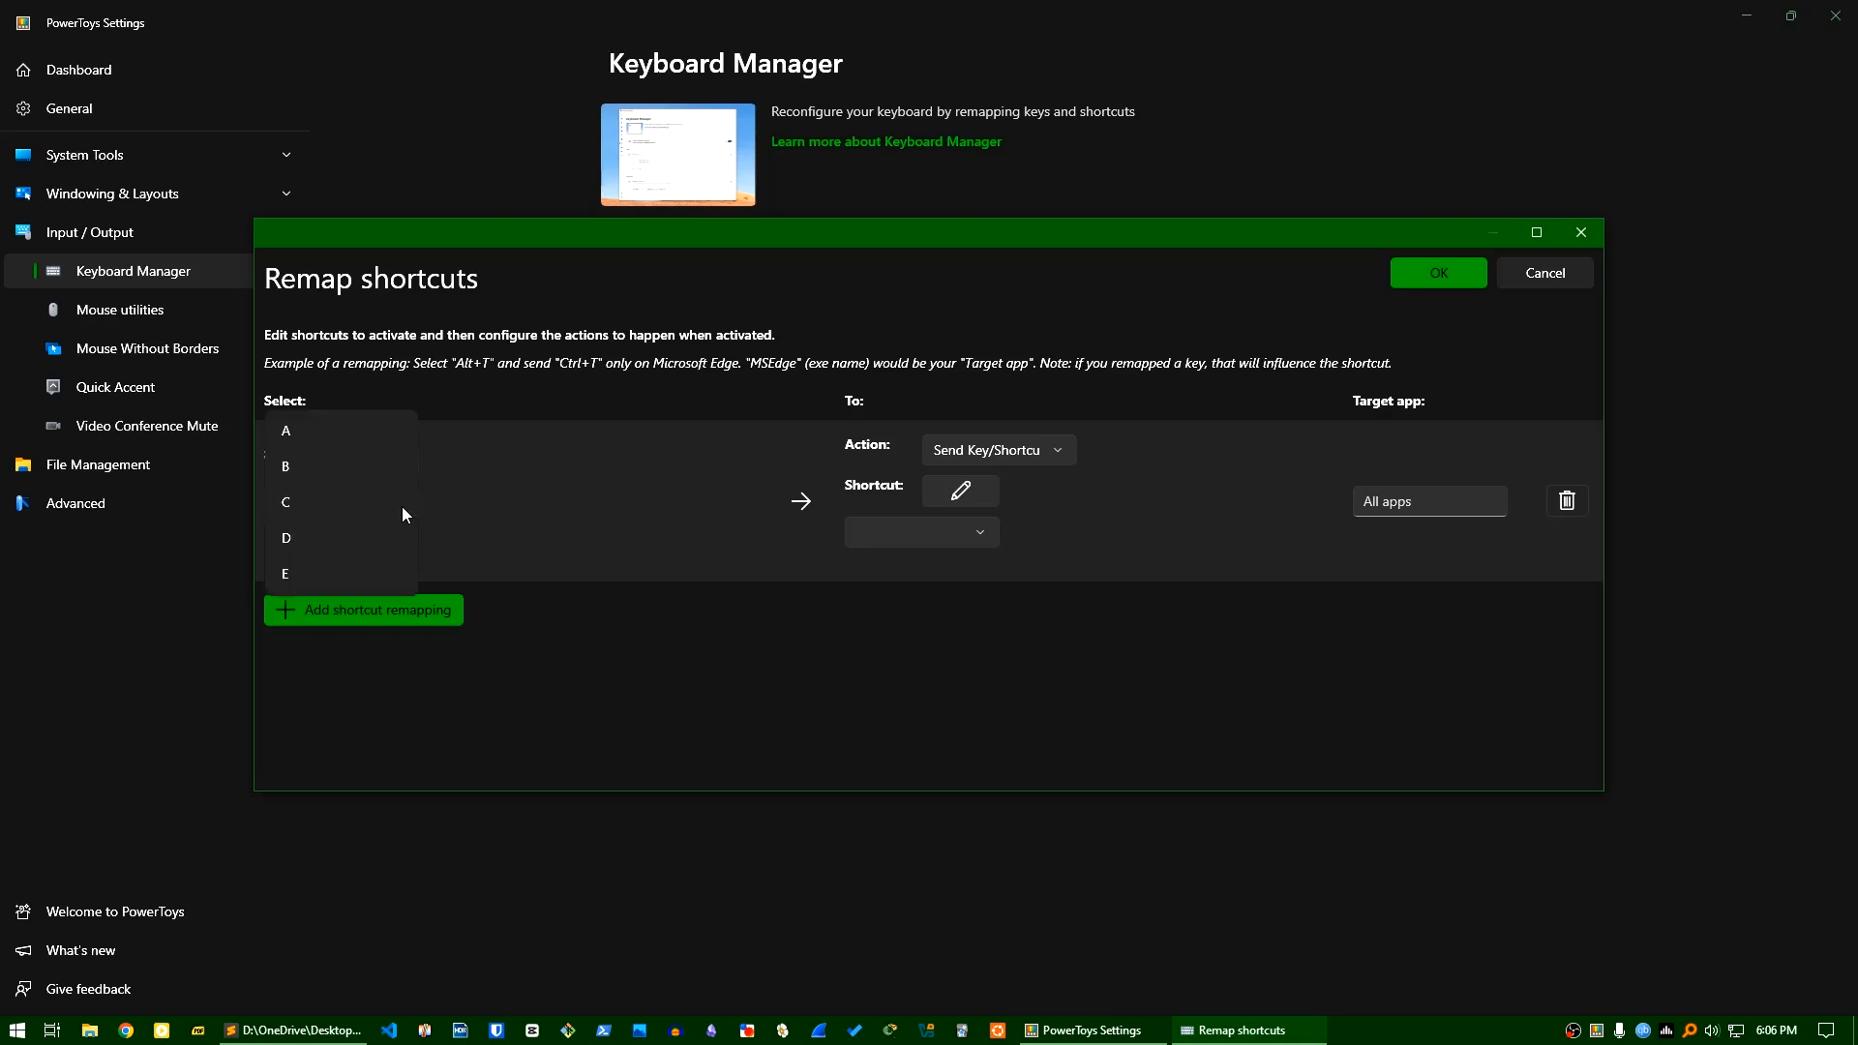
pyautogui.click(316, 459)
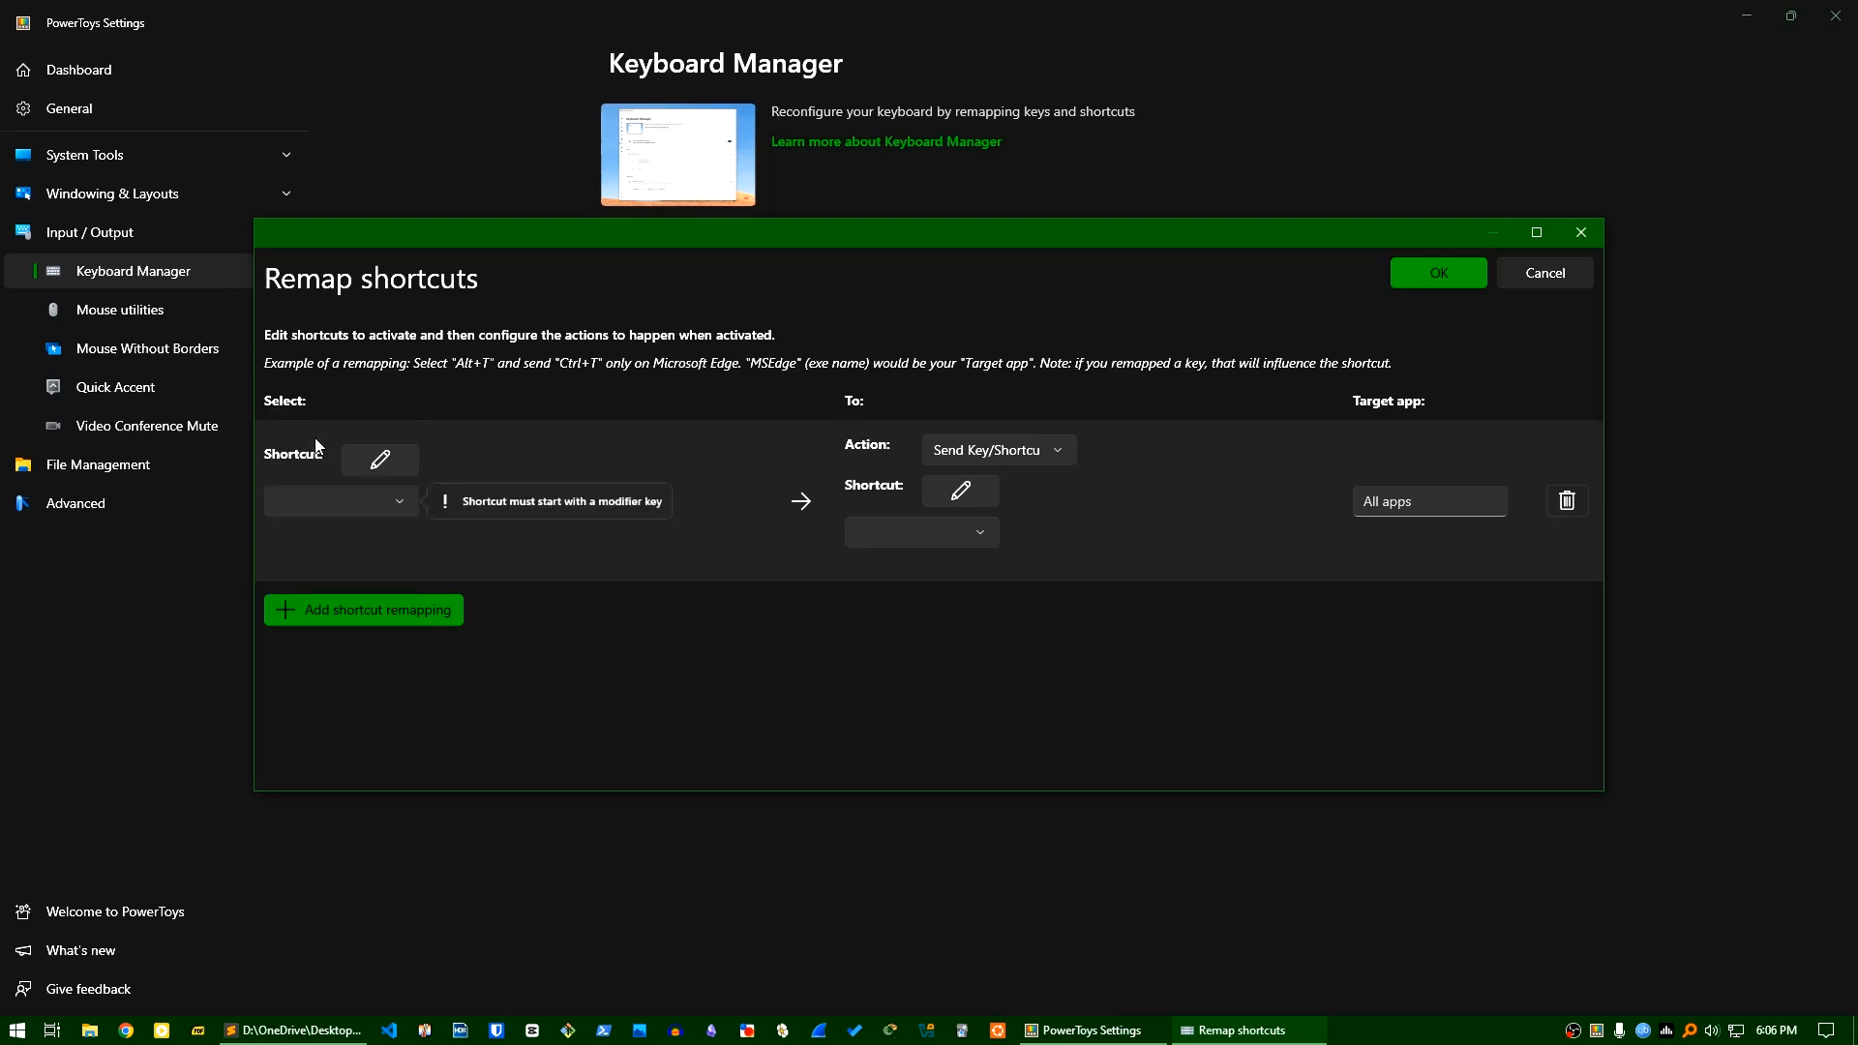
# Set the source shortcut of the new remapping to Ctrl followed by A.
pyautogui.click(347, 503)
pyautogui.scroll(-10, 344, 548)
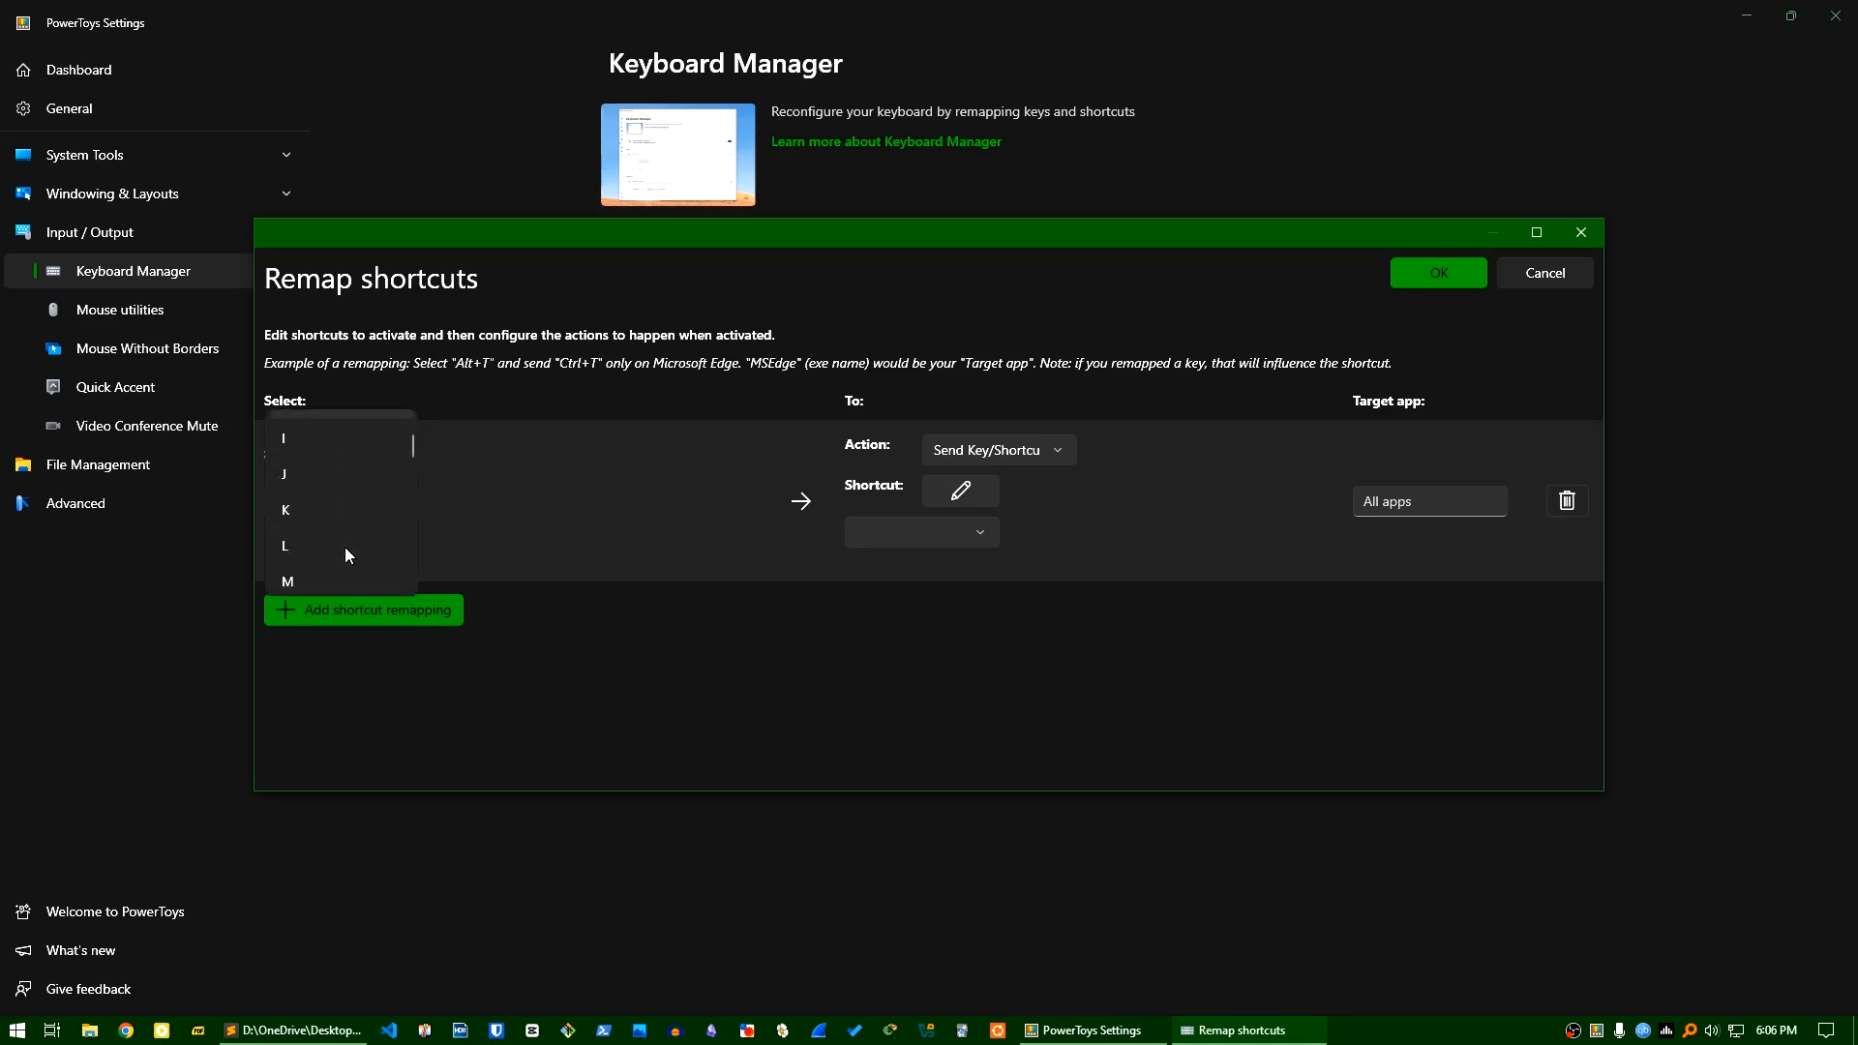
pyautogui.scroll(-5, 344, 548)
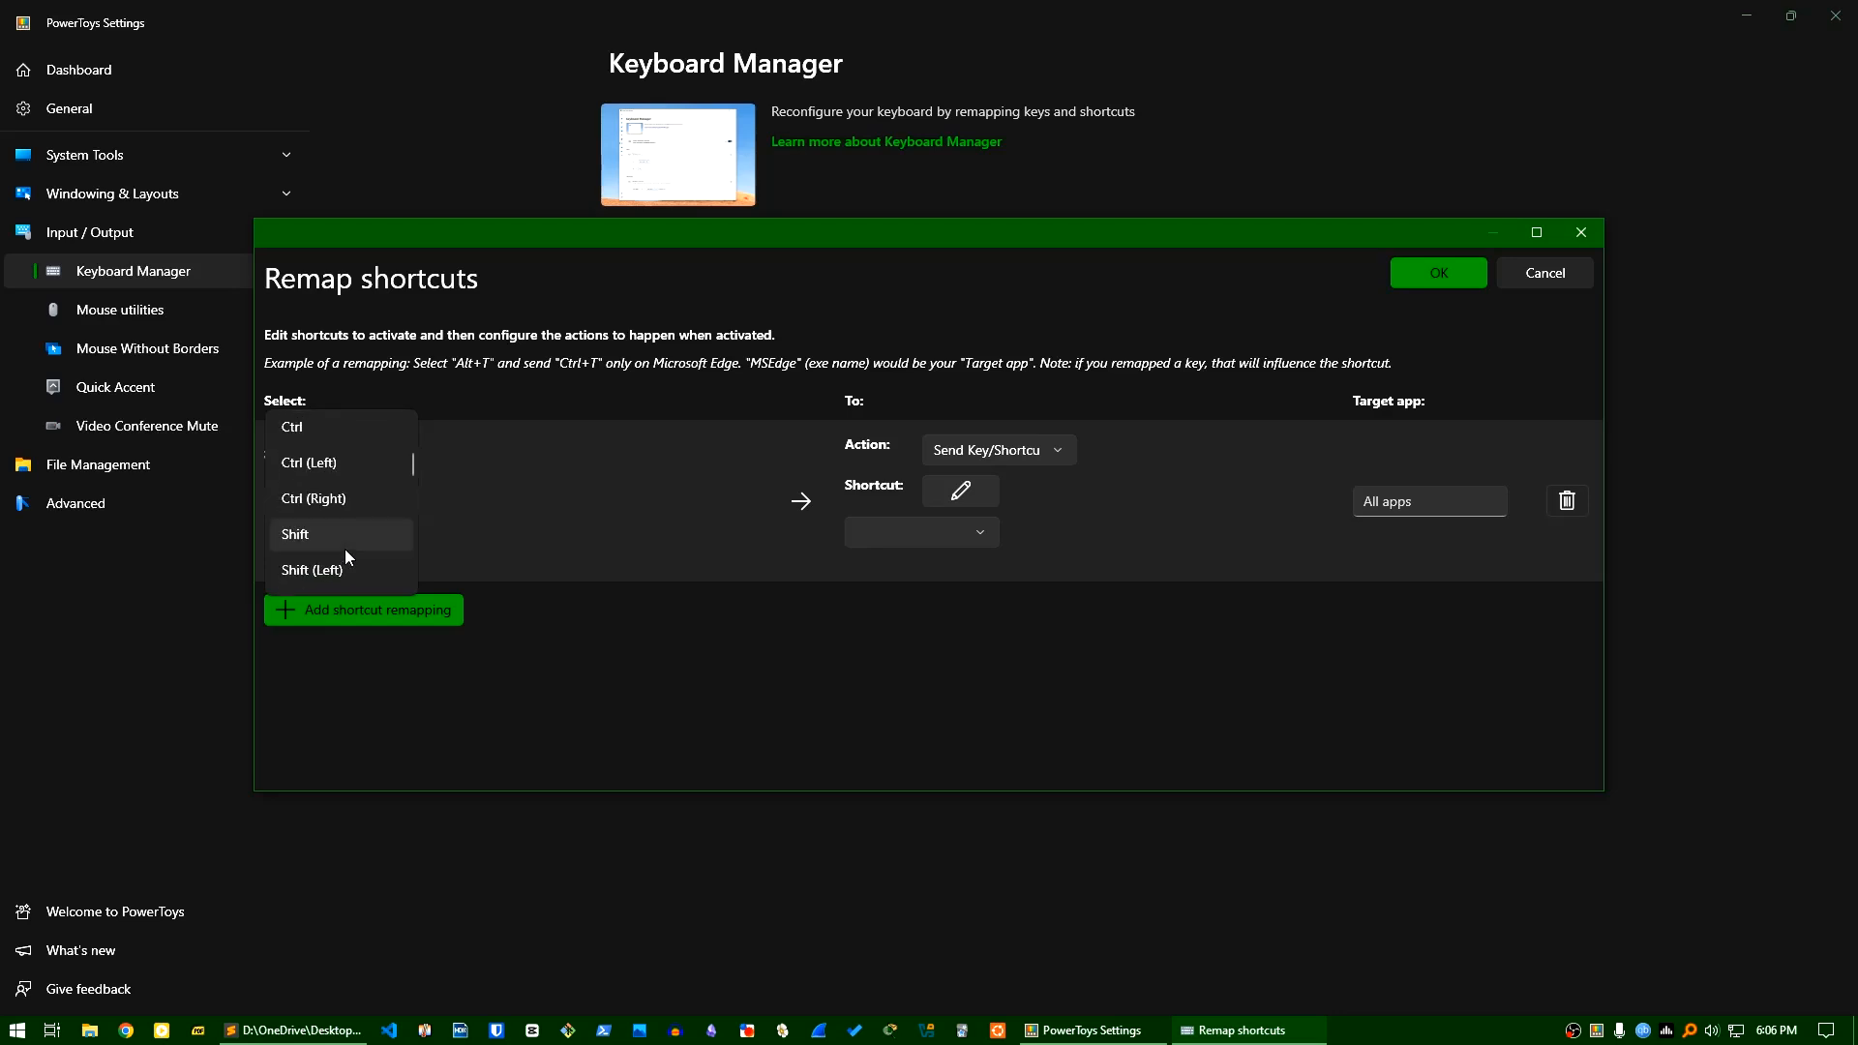
pyautogui.click(300, 425)
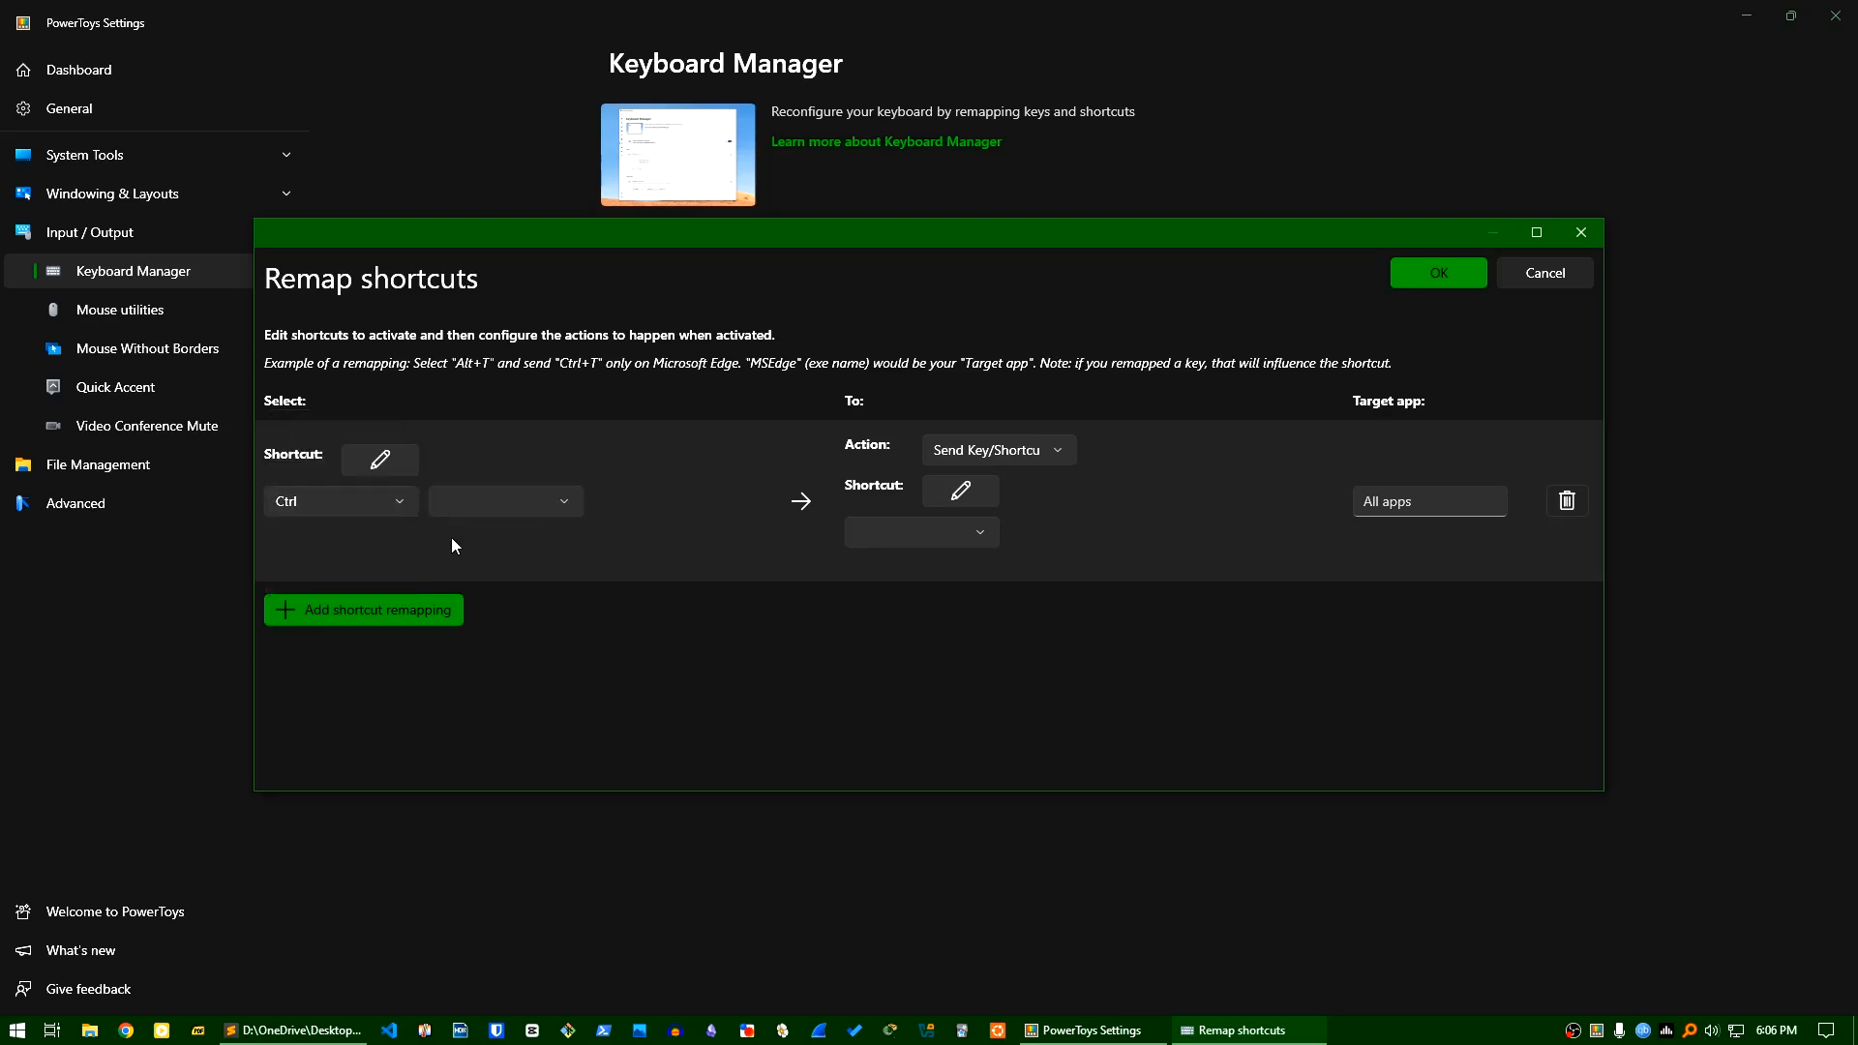
pyautogui.click(459, 503)
pyautogui.scroll(-10, 497, 559)
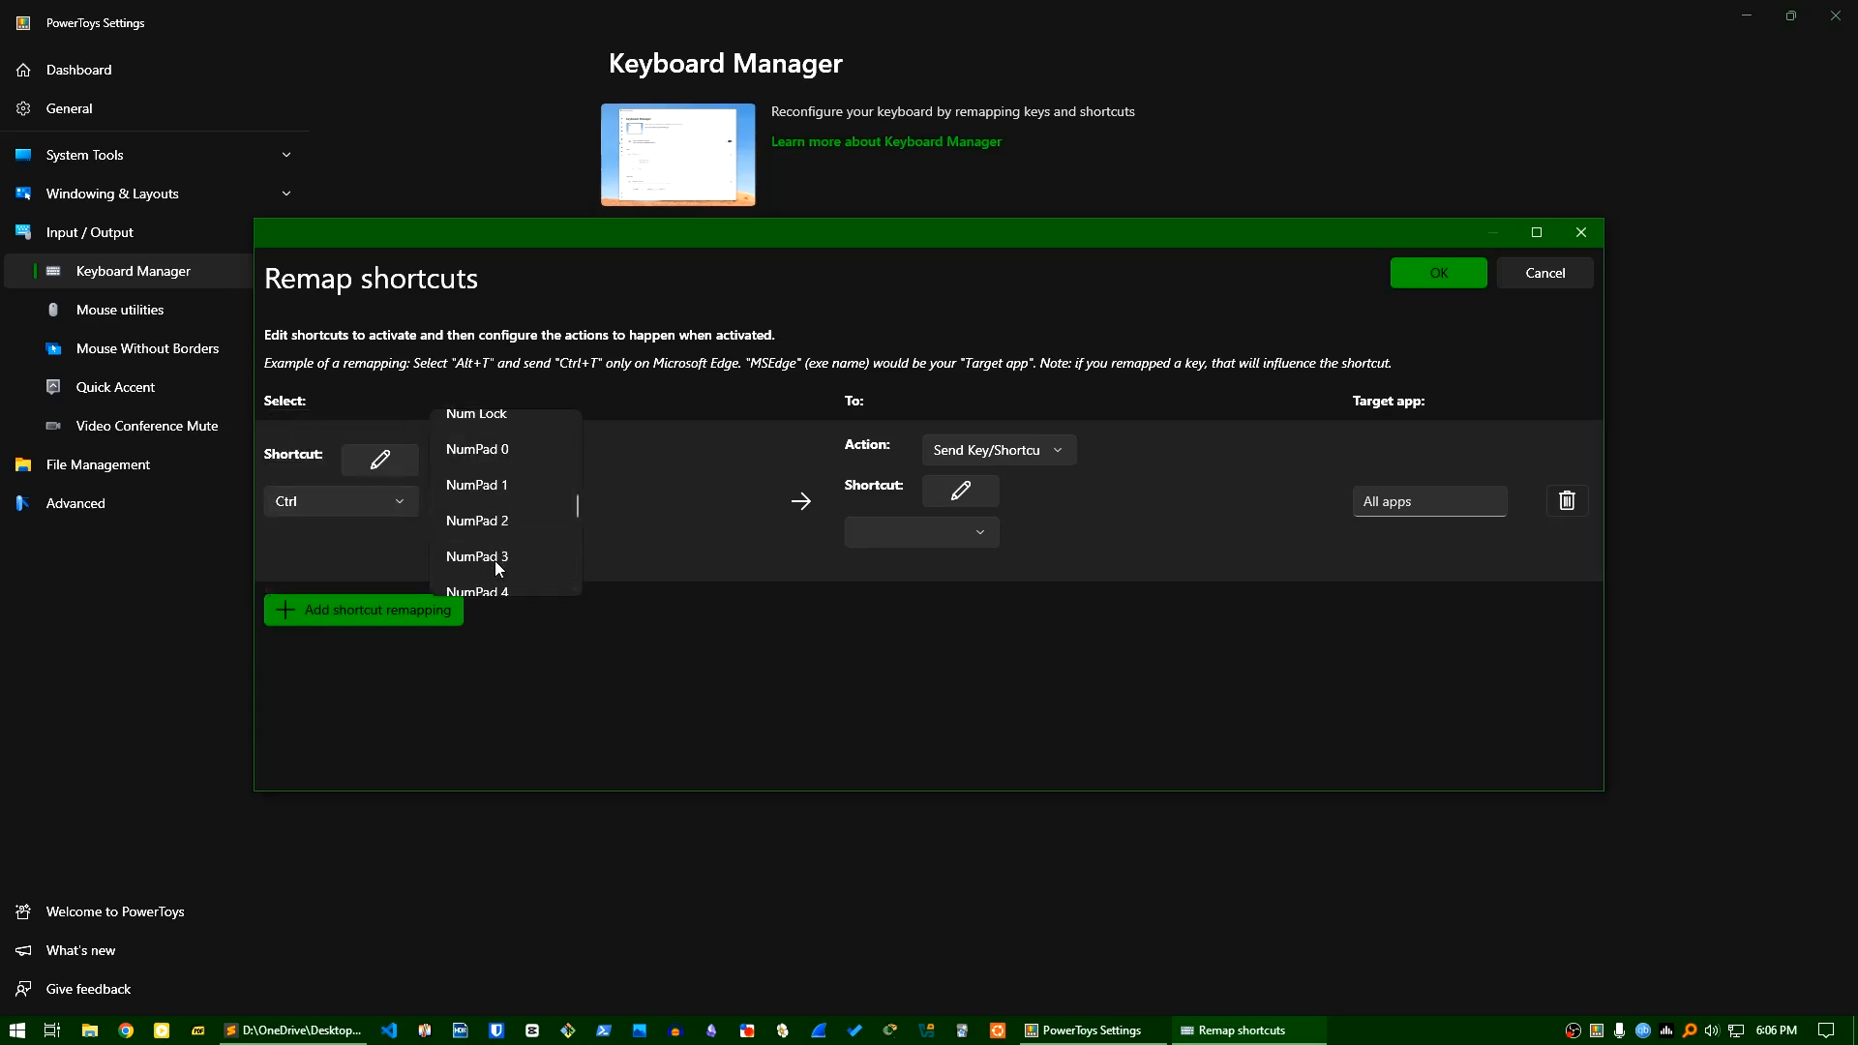
pyautogui.scroll(-8, 494, 561)
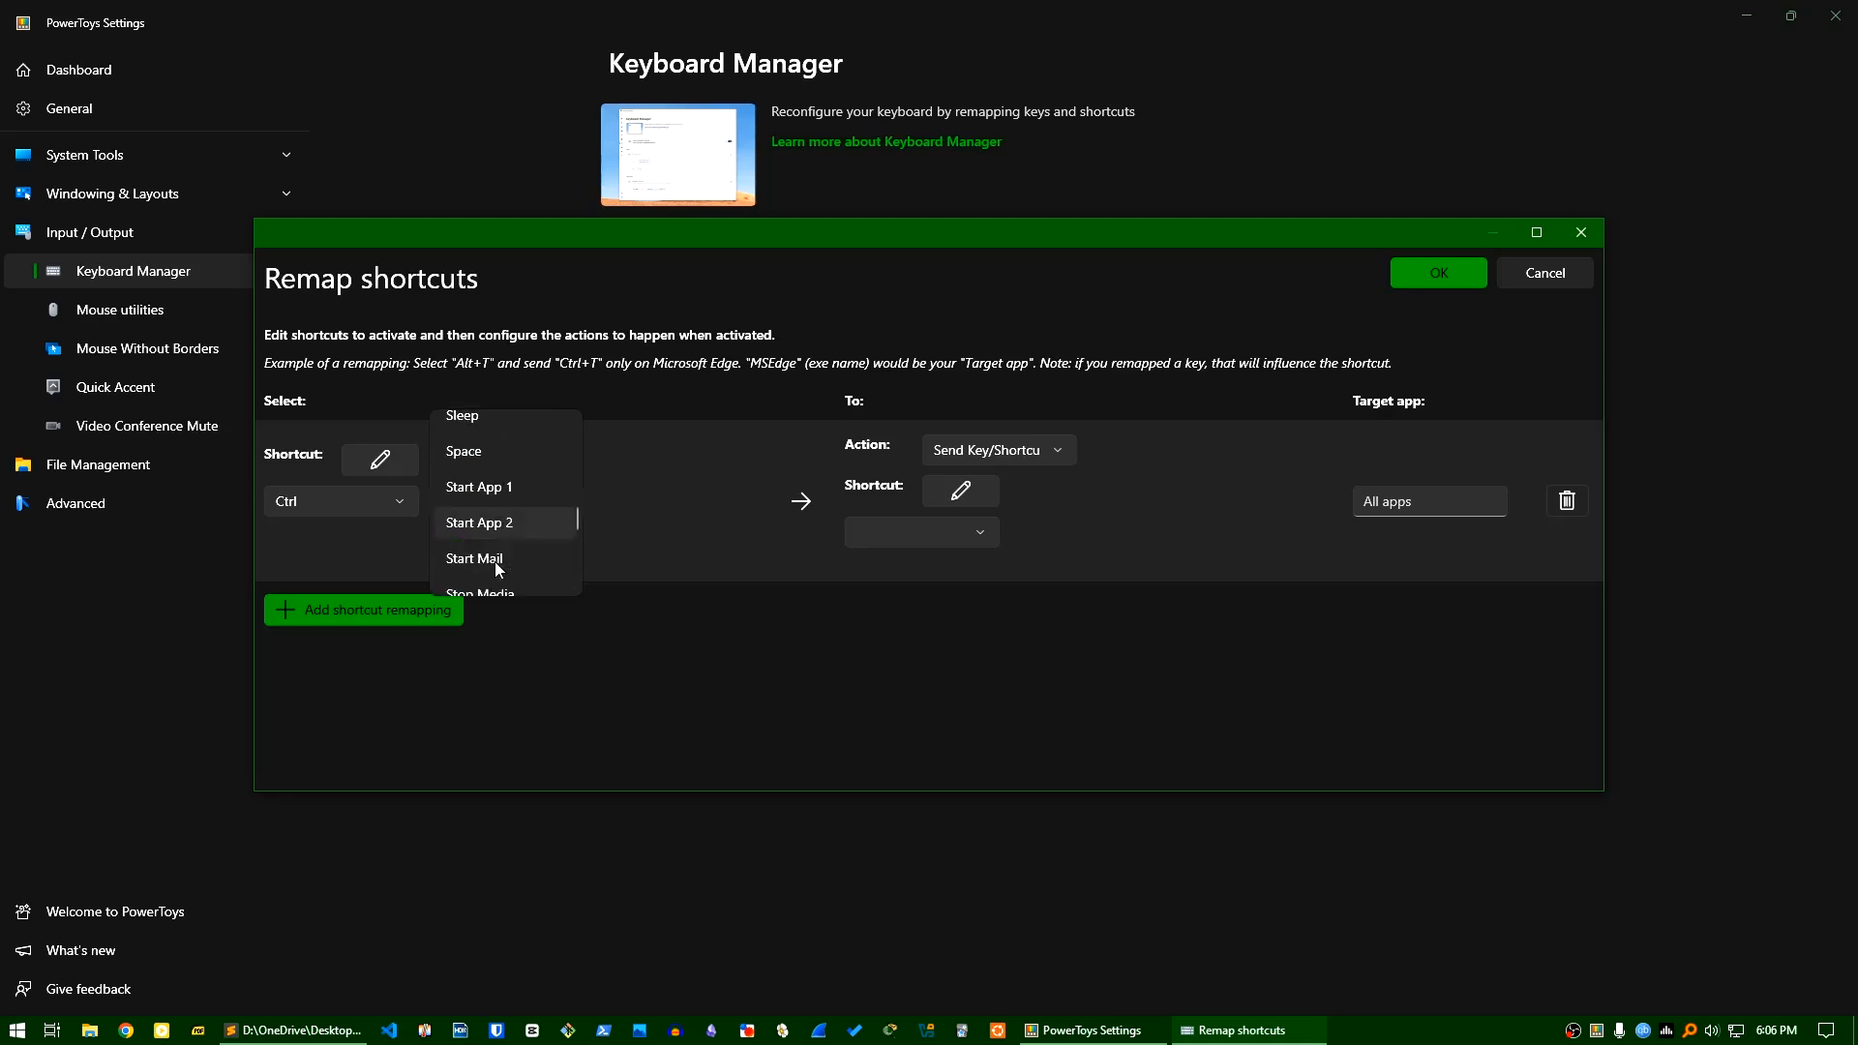
pyautogui.moveTo(575, 521); pyautogui.dragTo(582, 422)
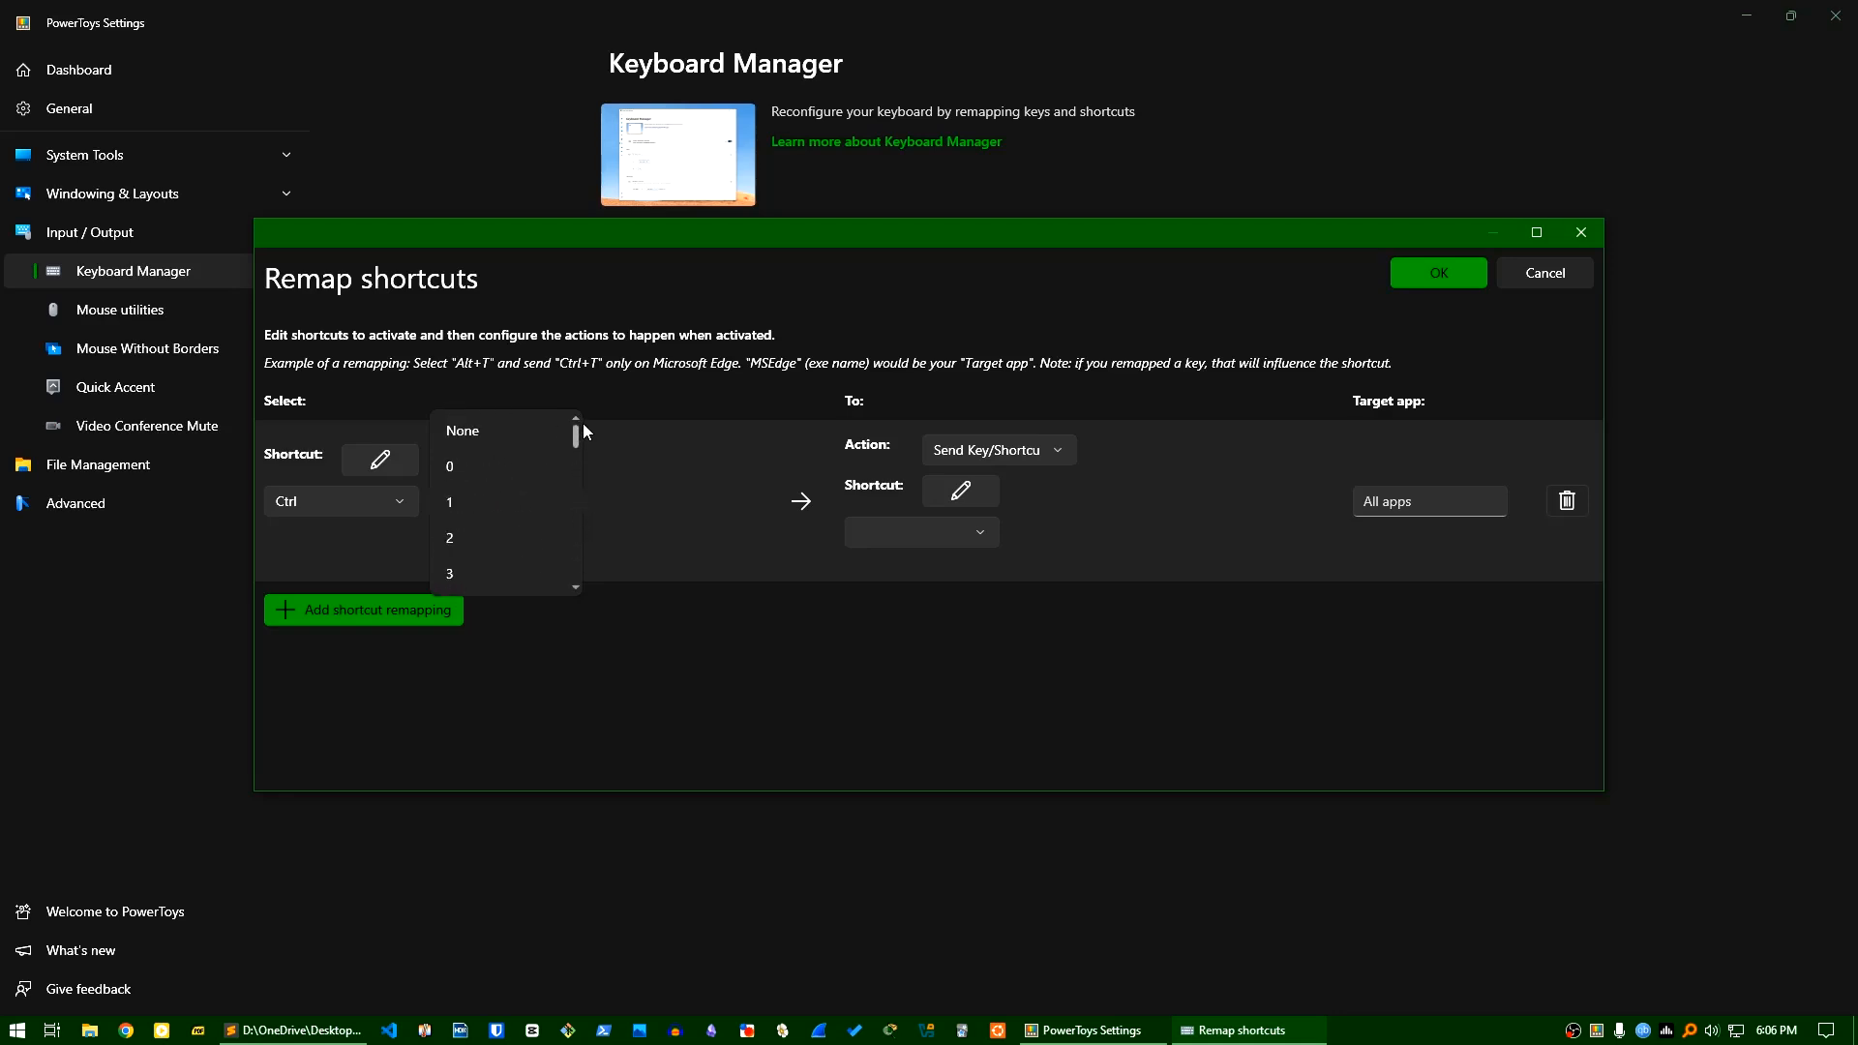
pyautogui.scroll(-2, 498, 537)
pyautogui.scroll(-3, 498, 539)
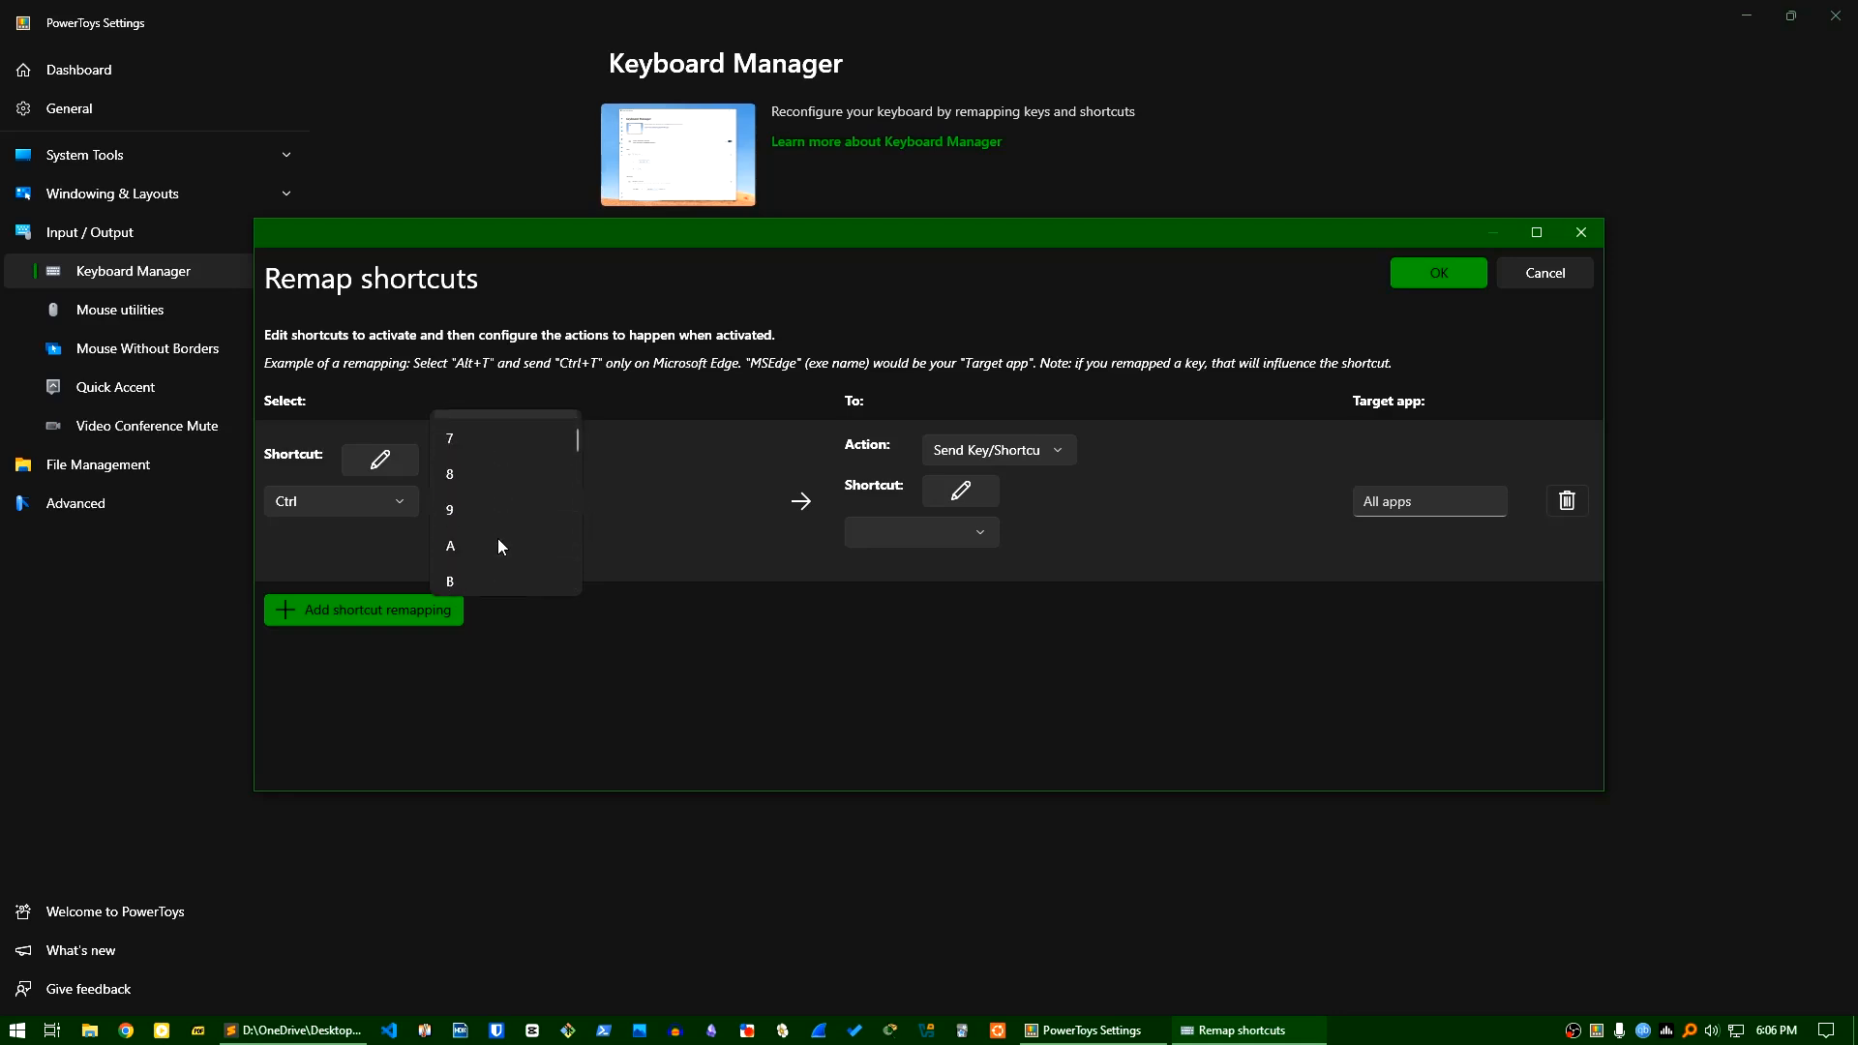
pyautogui.click(484, 504)
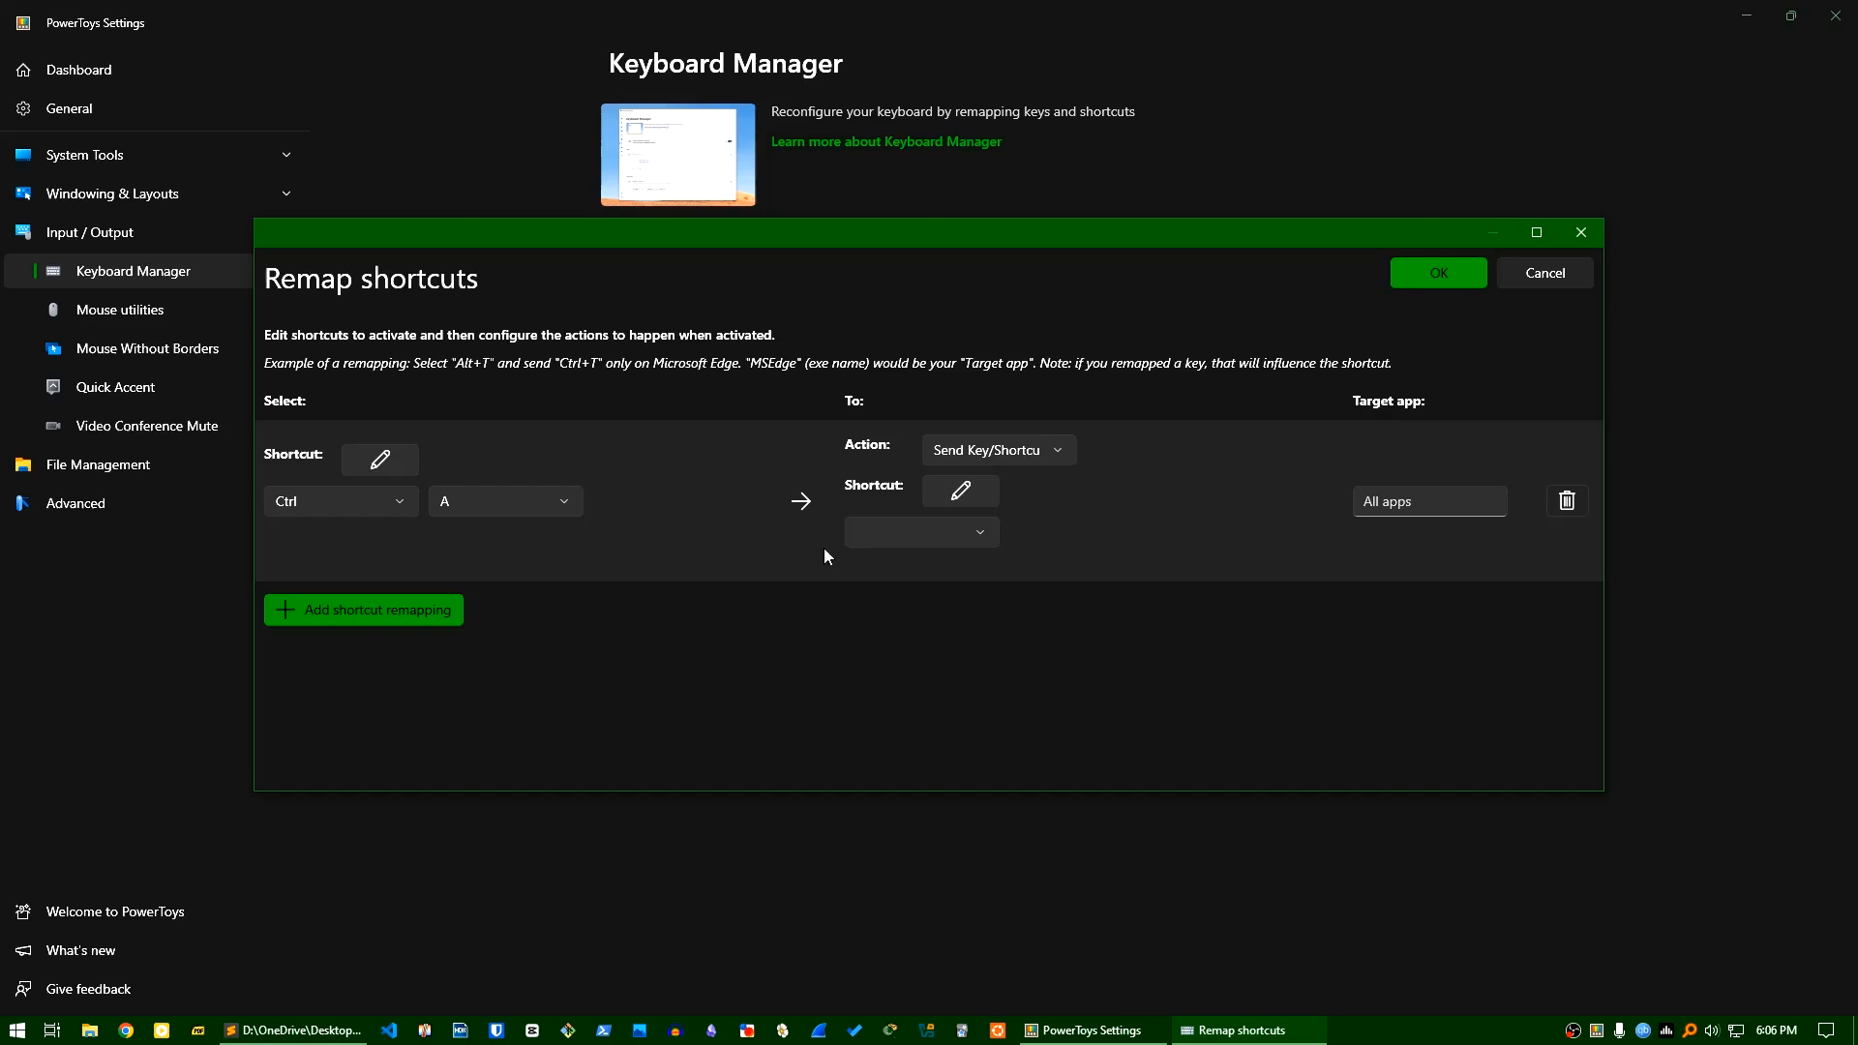
# Choose Ctrl (Left) as the first key of the target shortcut, keeping the action that sends a key or shortcut.
pyautogui.click(926, 536)
pyautogui.scroll(-15, 928, 581)
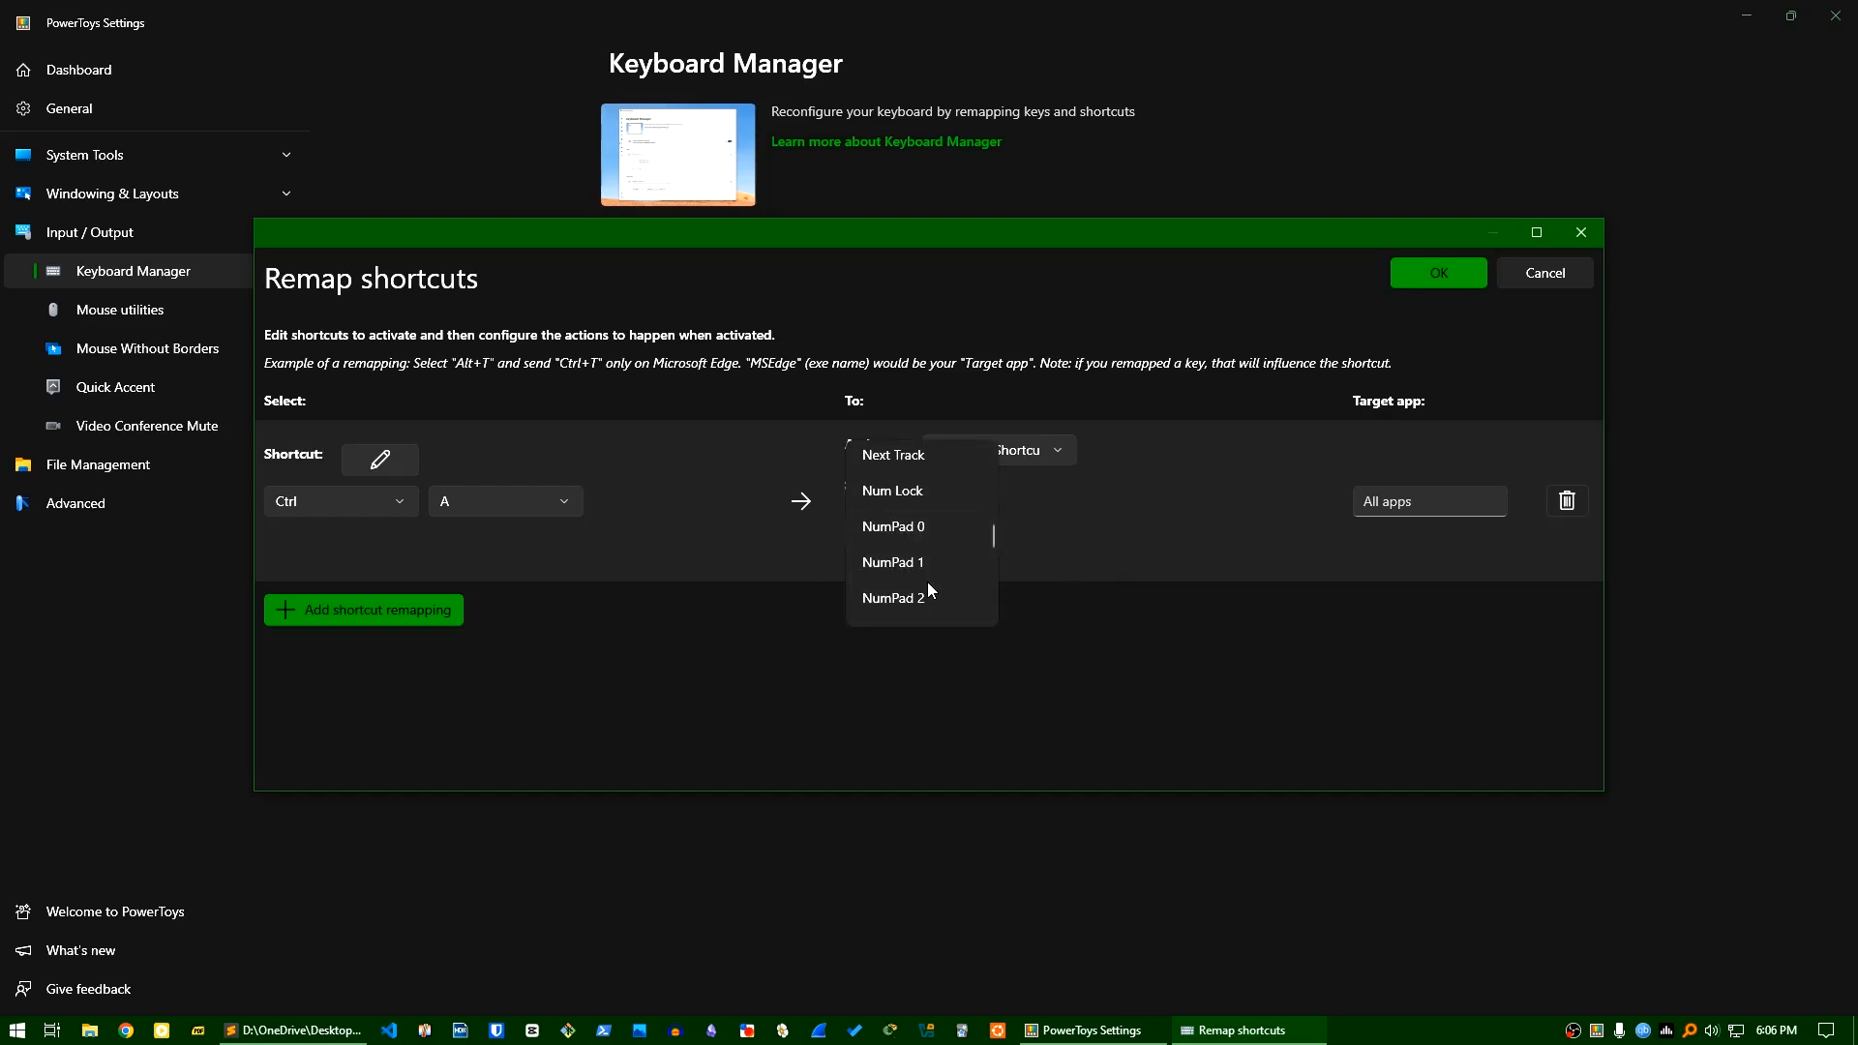
pyautogui.scroll(-8, 927, 580)
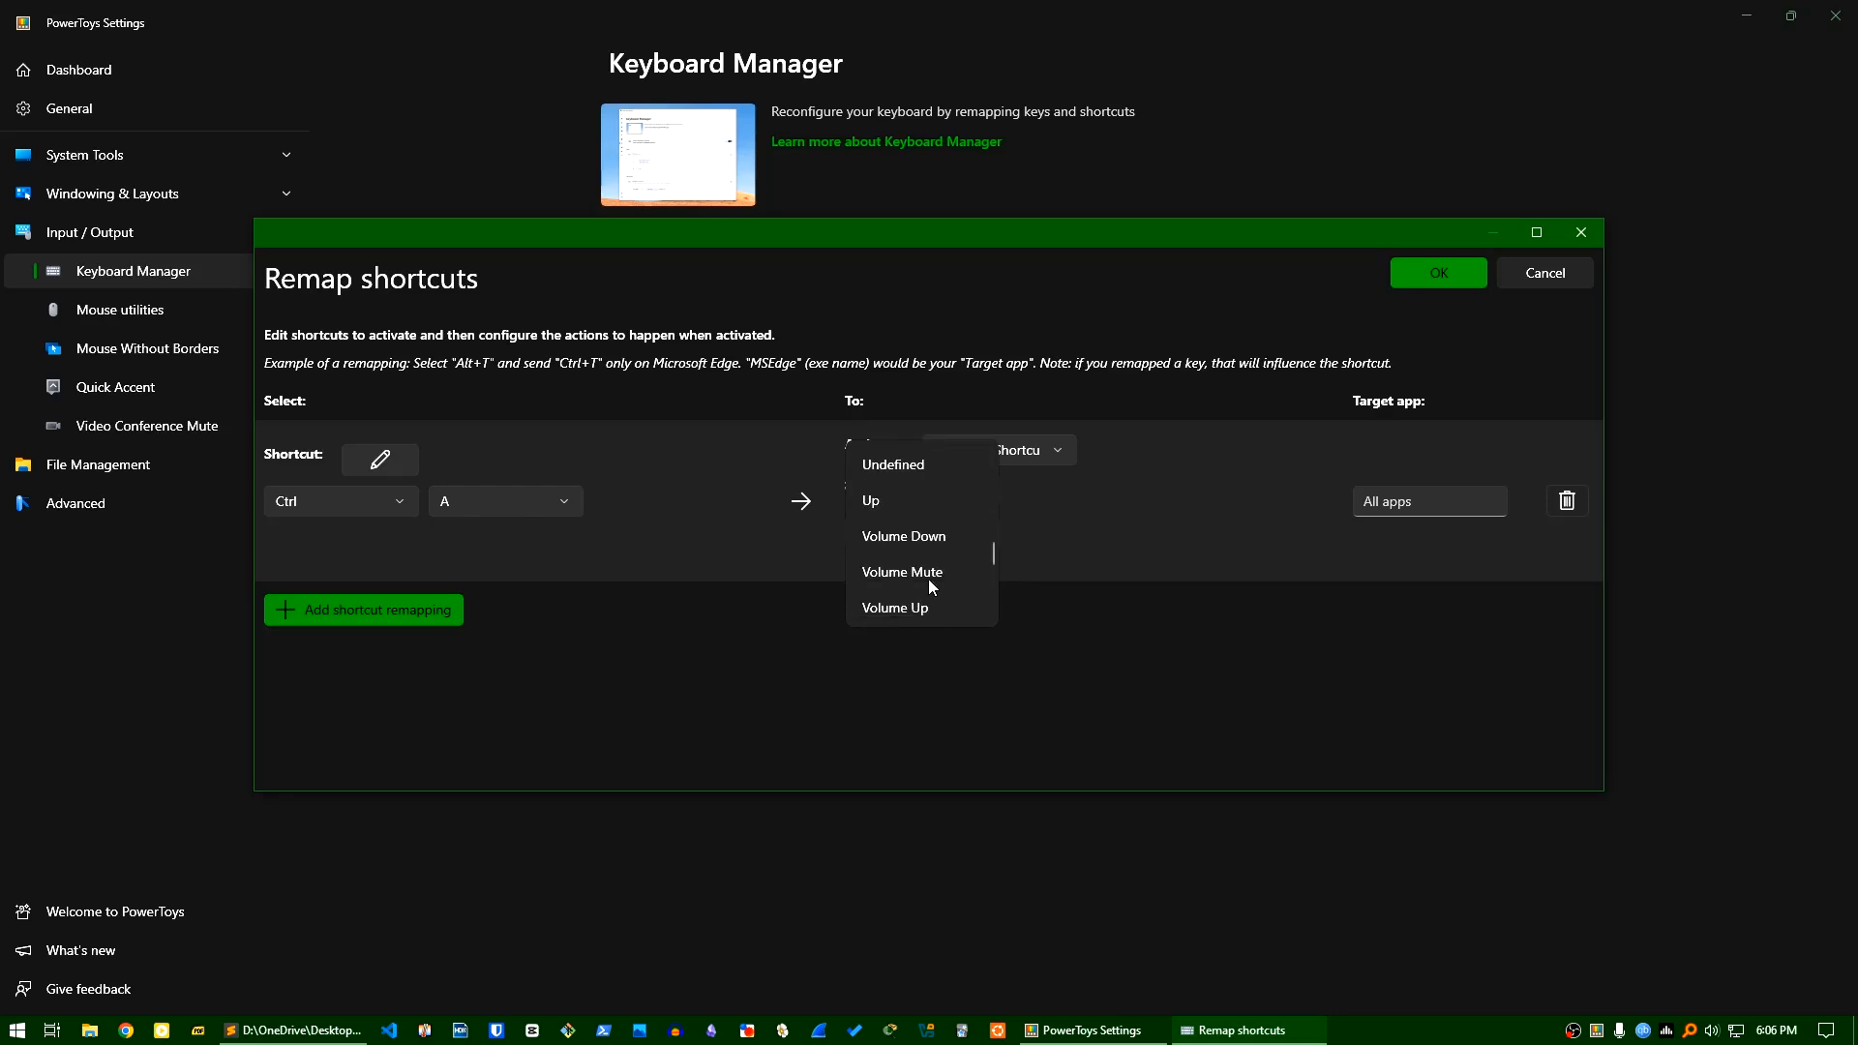
pyautogui.scroll(-20, 927, 578)
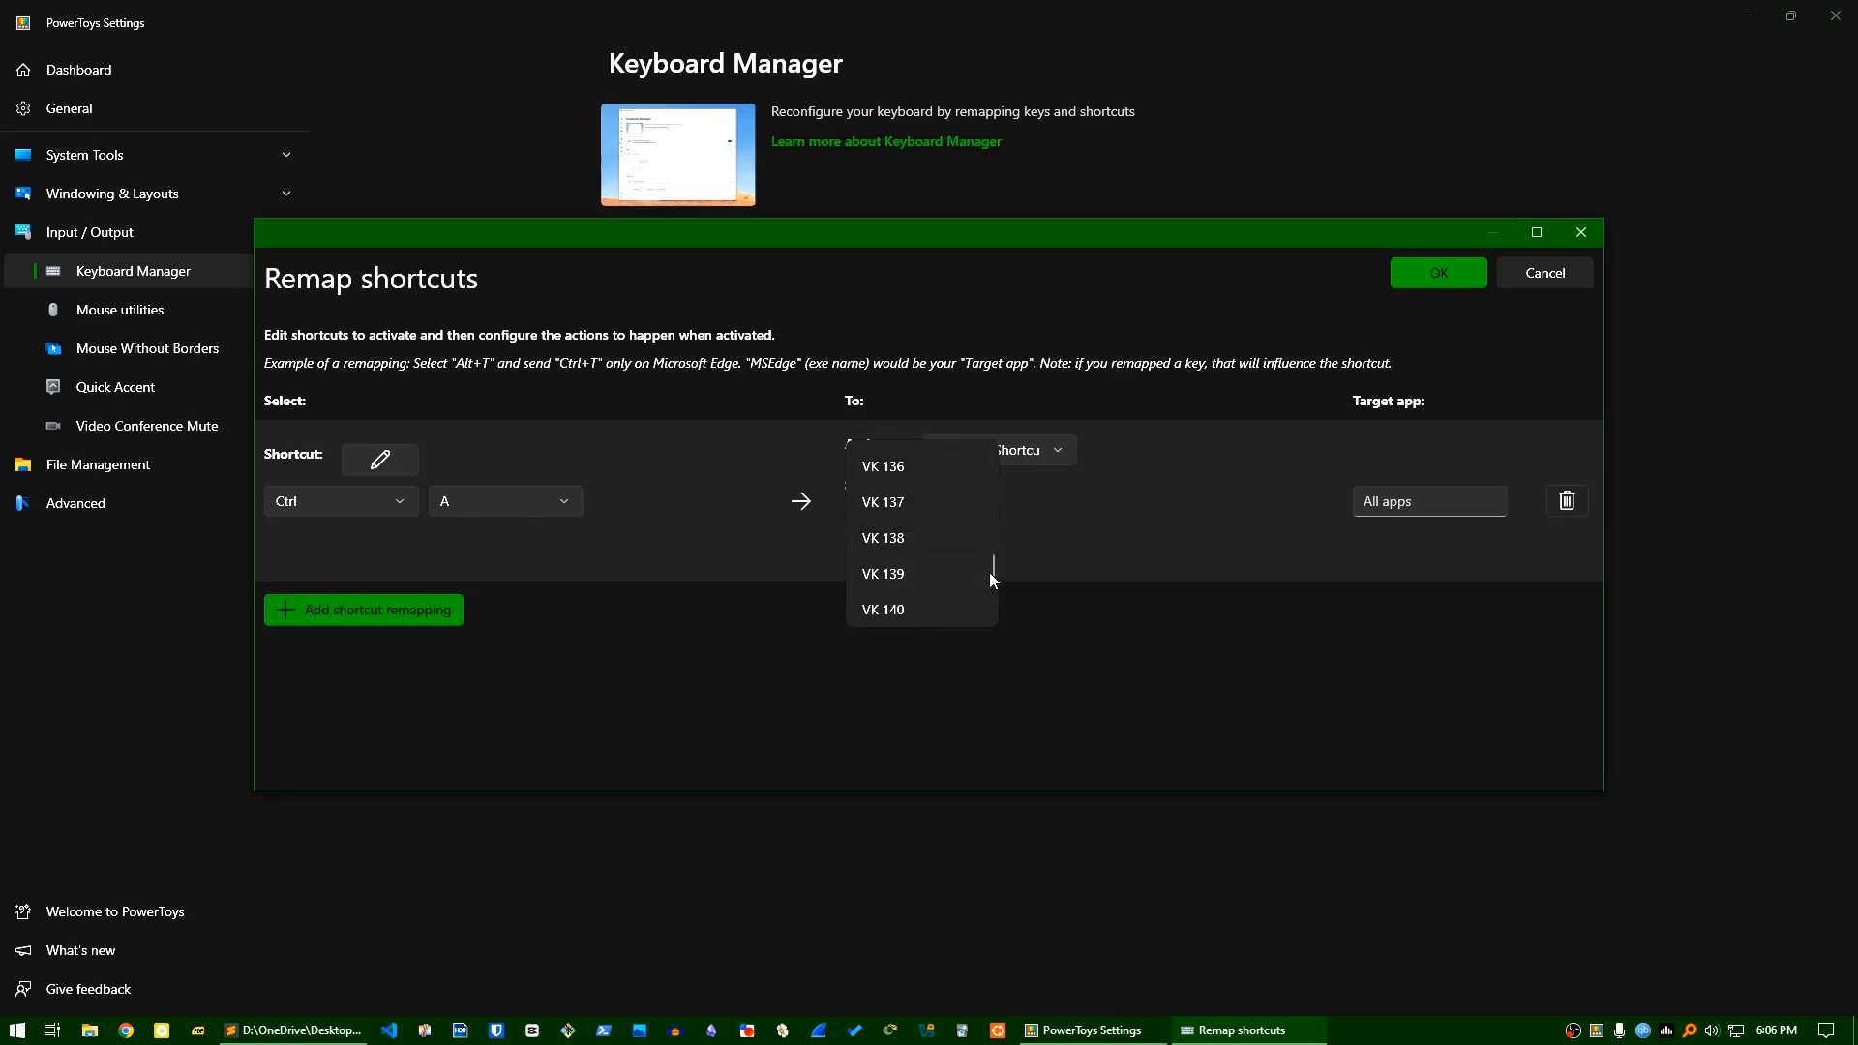
pyautogui.moveTo(995, 569)
pyautogui.mouseDown()
pyautogui.moveTo(988, 599)
pyautogui.moveTo(983, 553)
pyautogui.mouseUp()
pyautogui.scroll(-1, 983, 554)
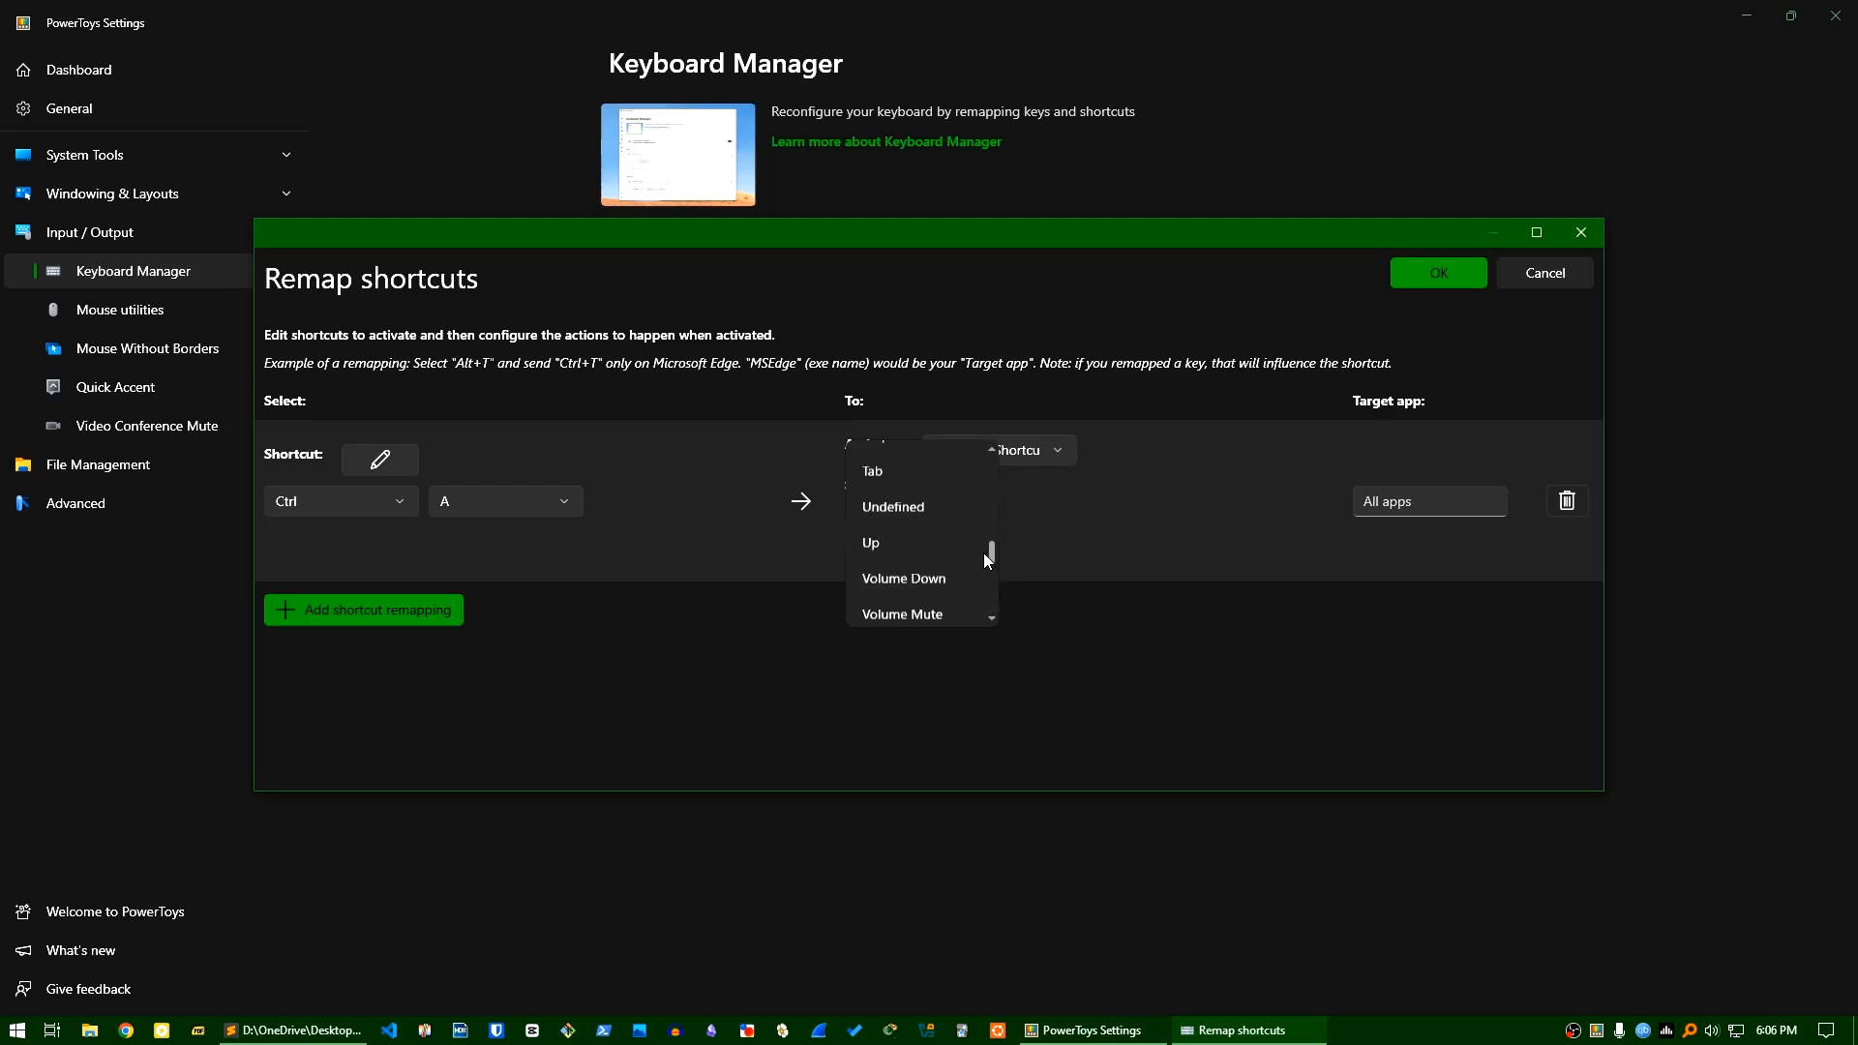
pyautogui.moveTo(983, 551); pyautogui.dragTo(989, 495)
pyautogui.scroll(-1, 983, 542)
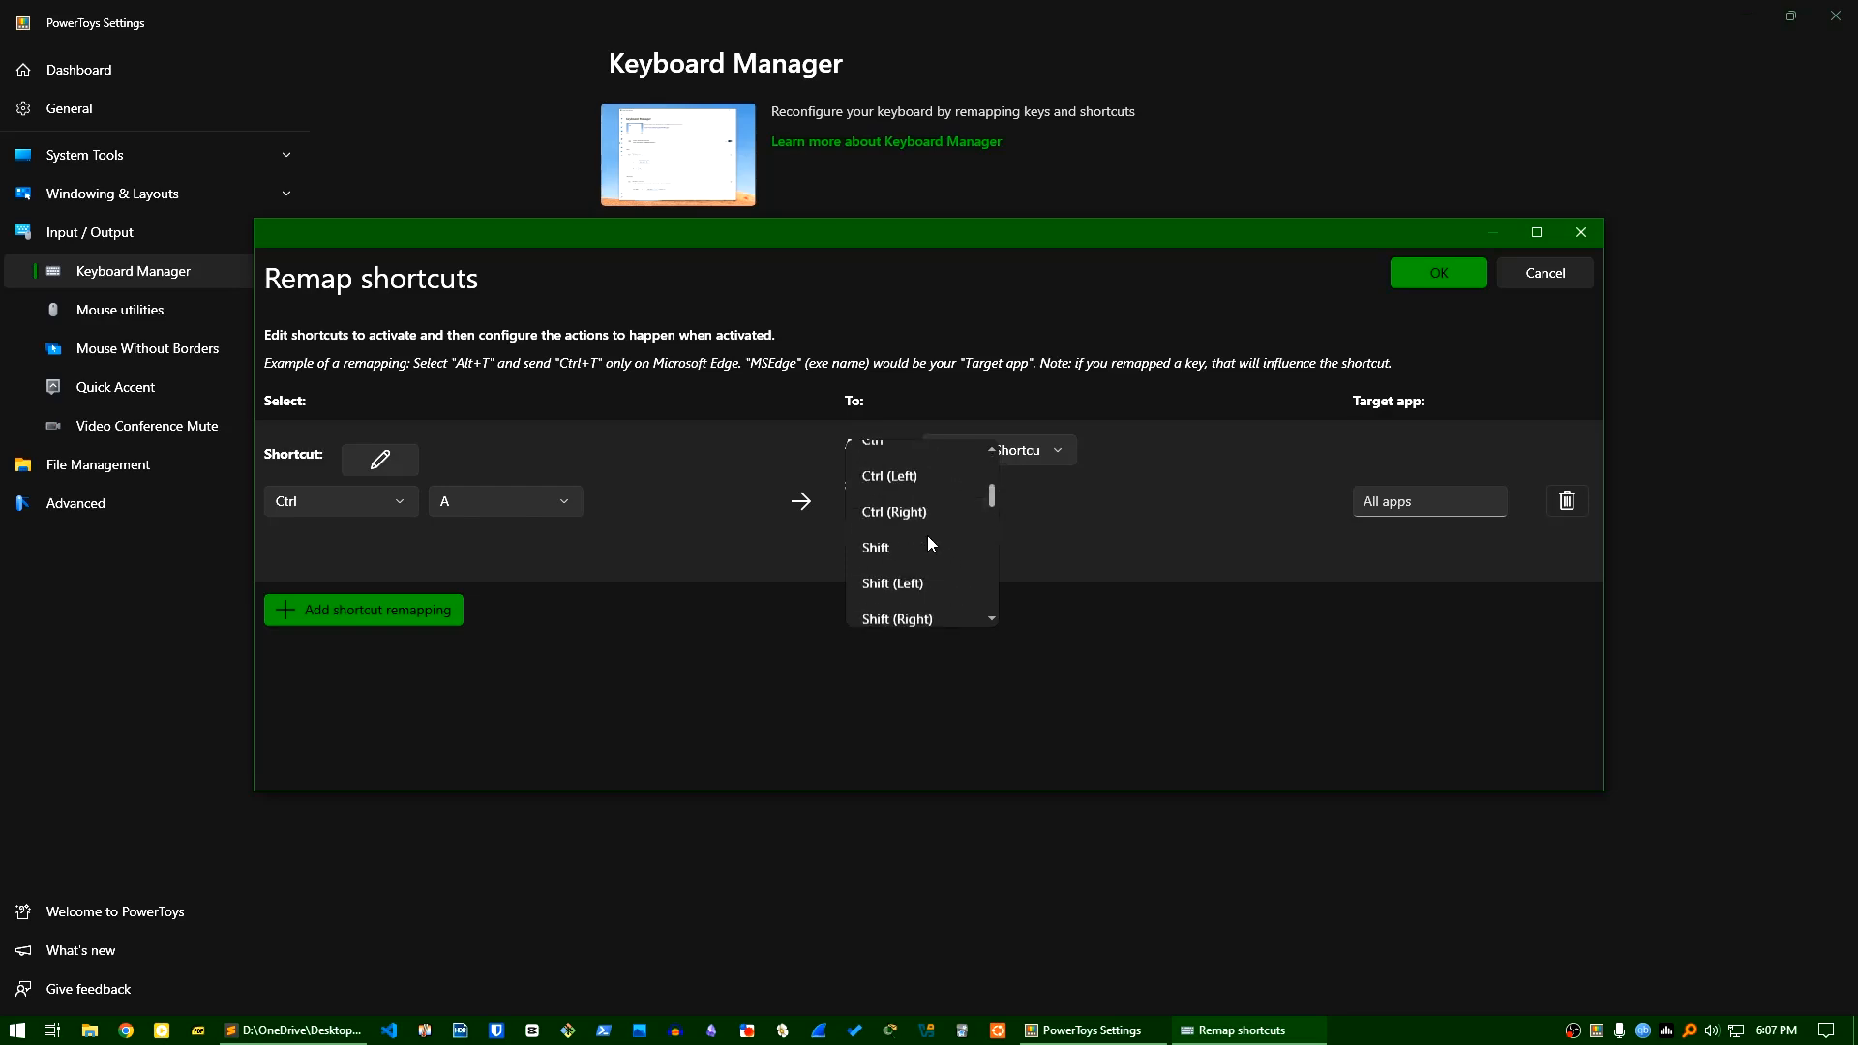
pyautogui.click(899, 489)
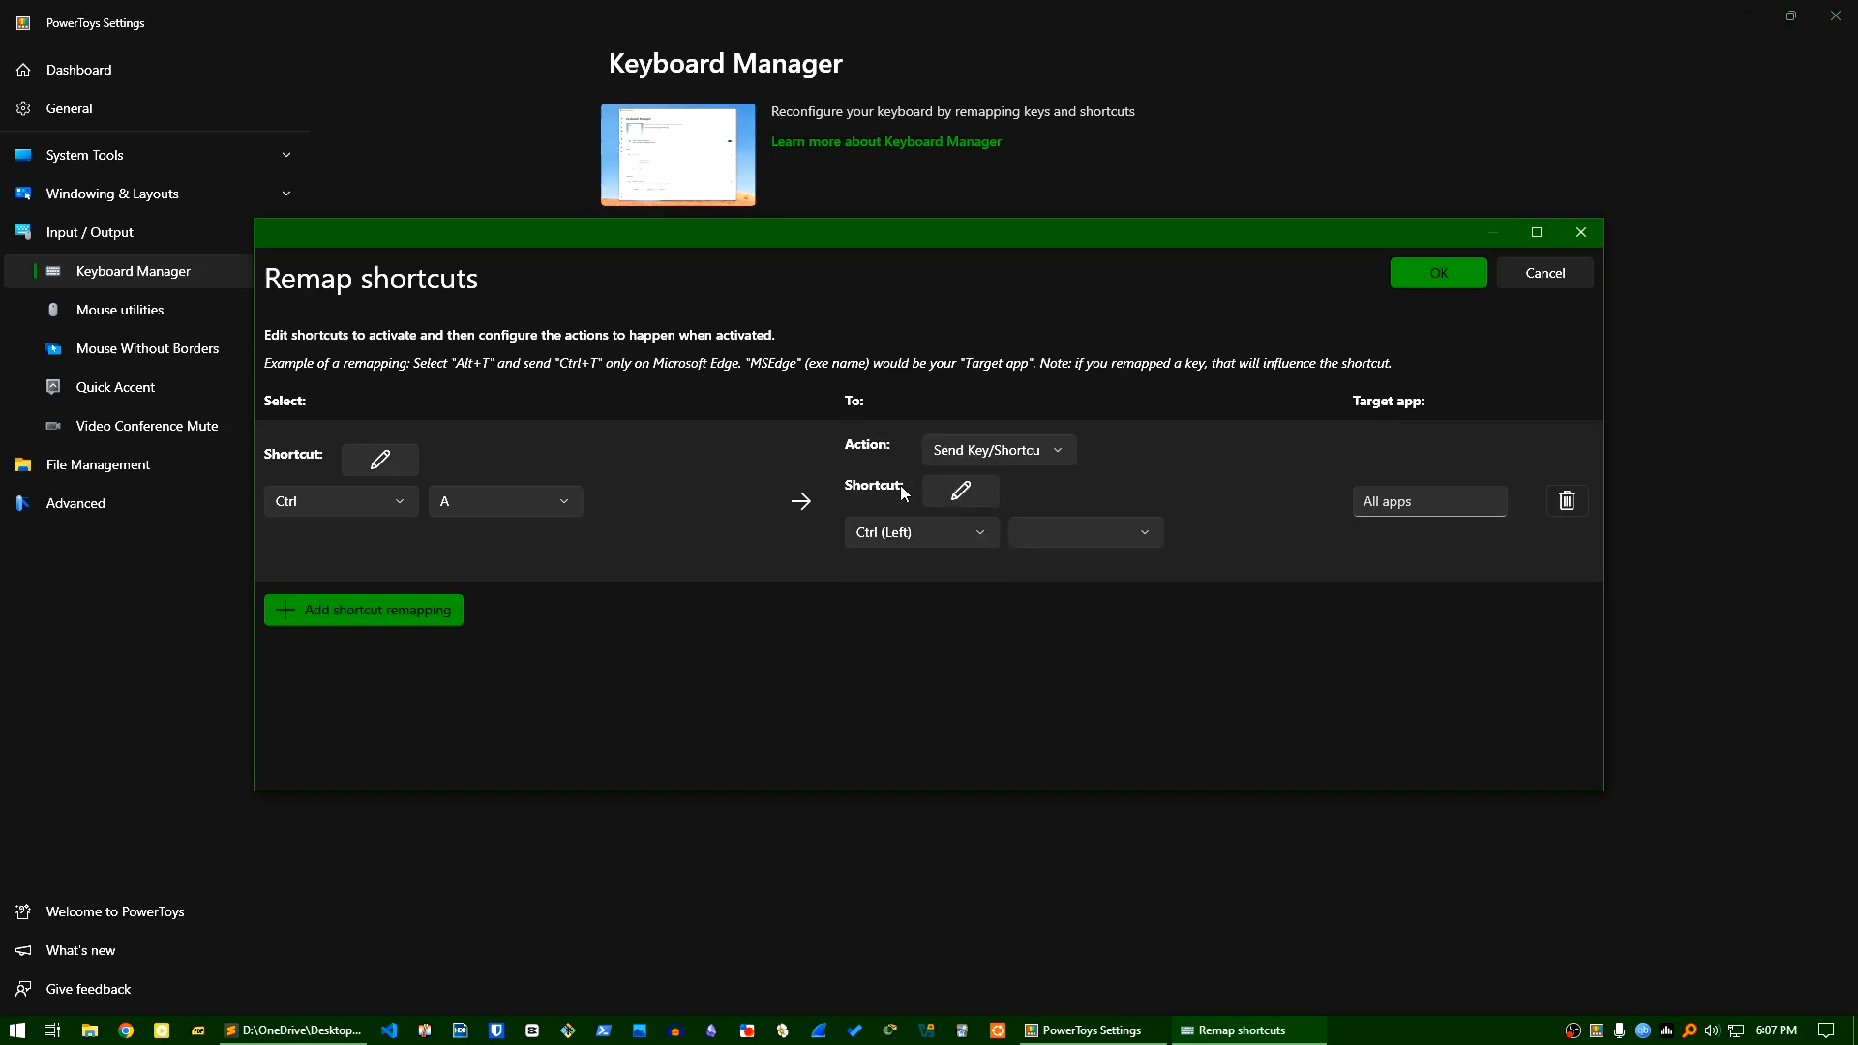
# Choose NumPad 3 as the second key of the target shortcut and save the remapping for all apps.
pyautogui.click(1063, 539)
pyautogui.scroll(-3, 1075, 593)
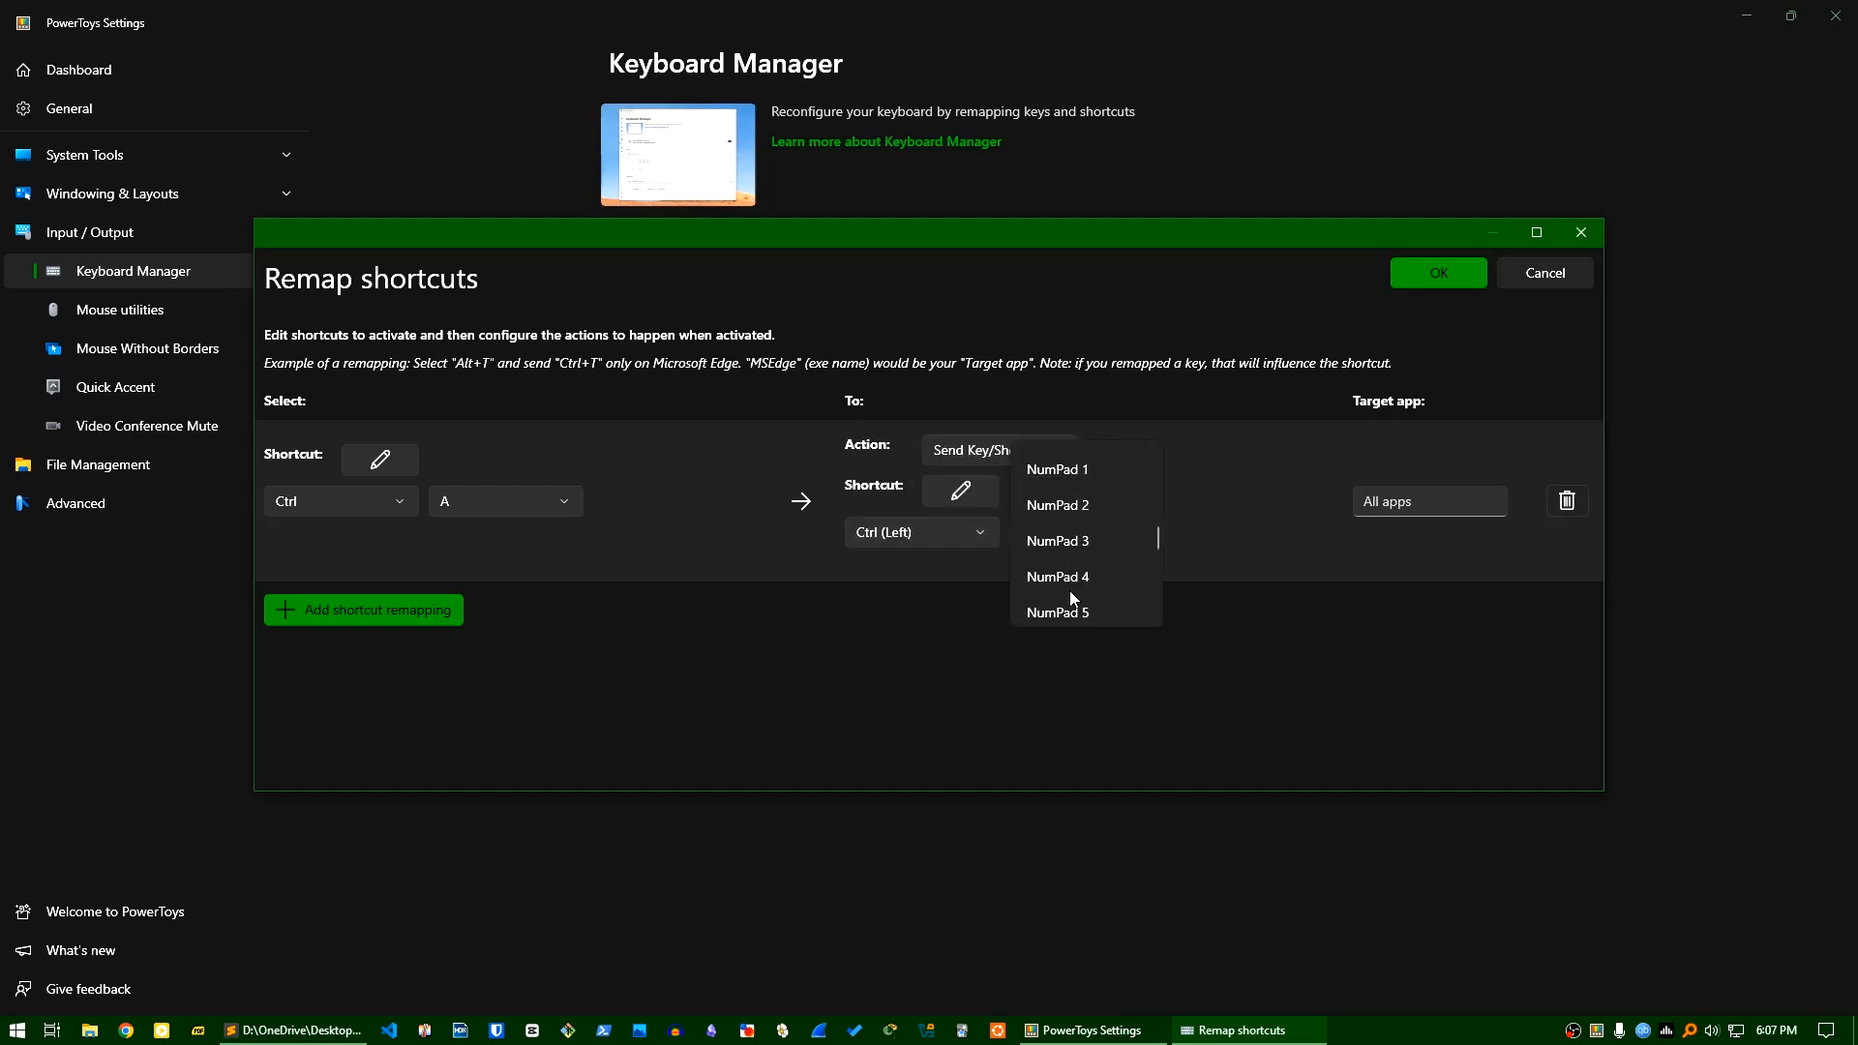
pyautogui.click(1061, 542)
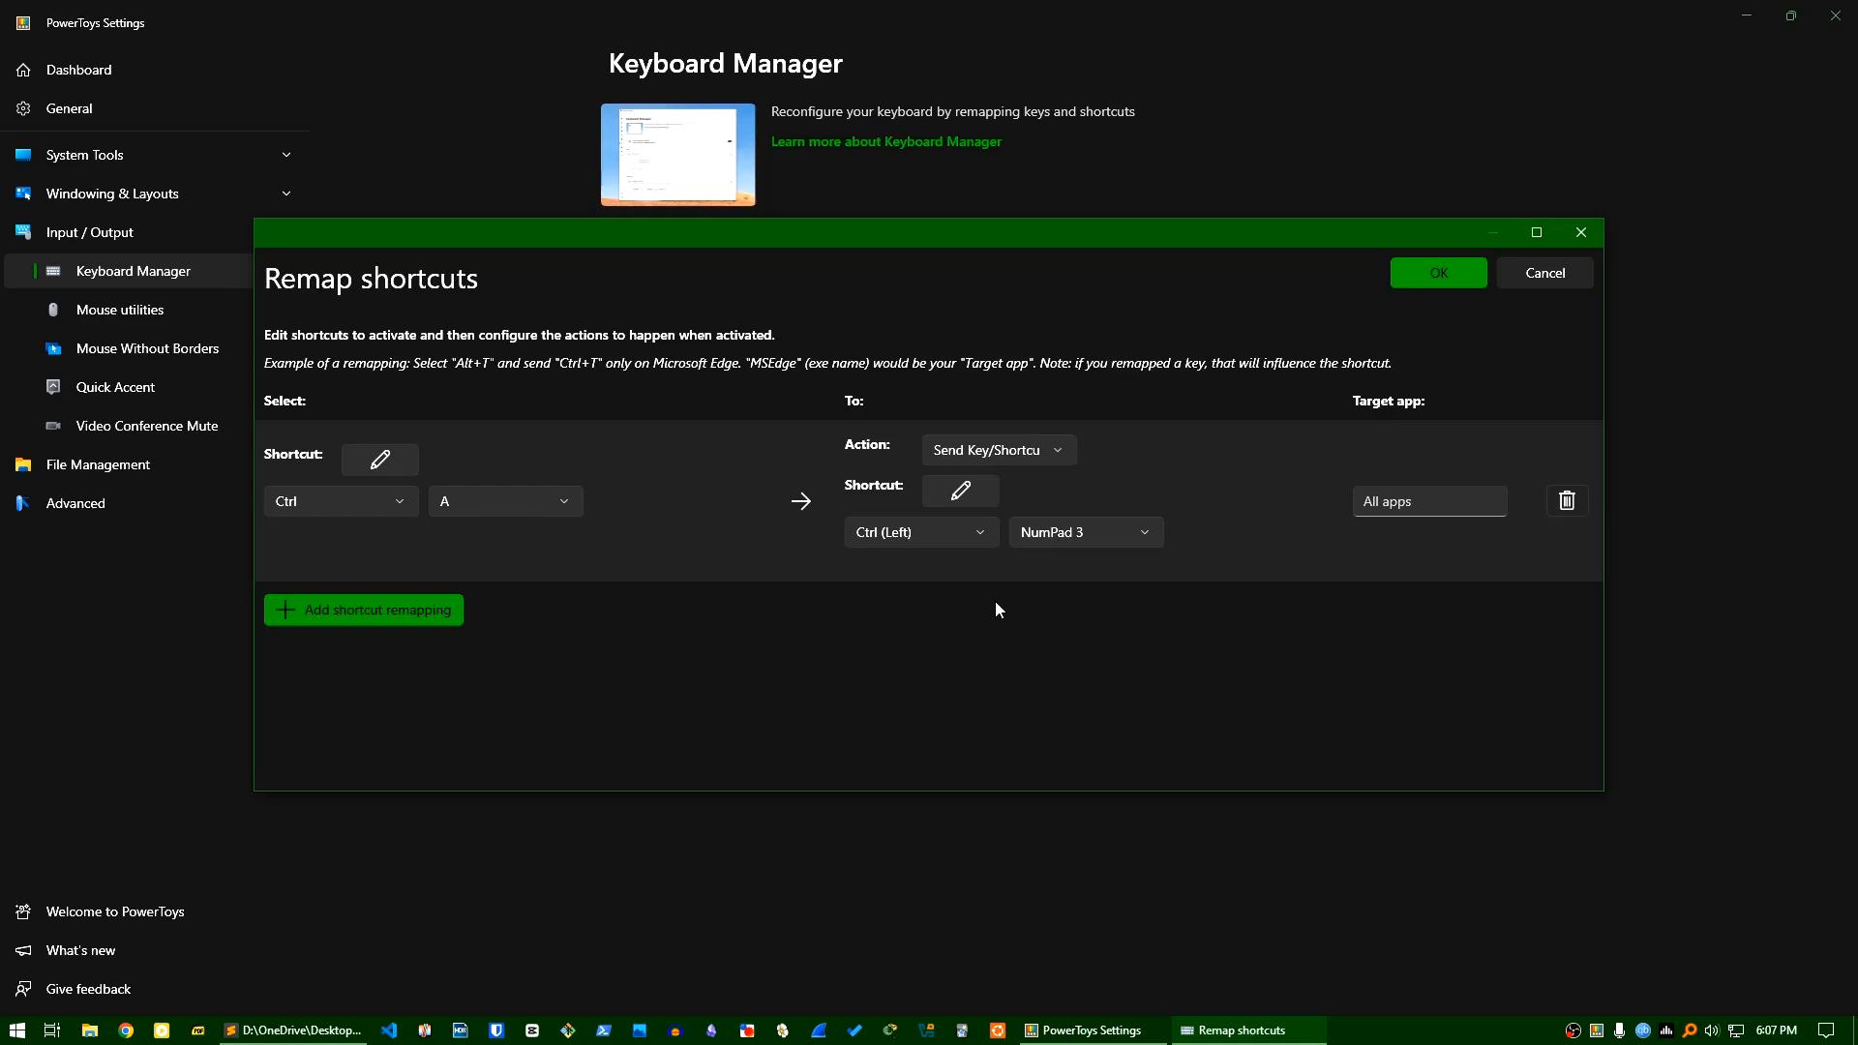
pyautogui.click(1415, 513)
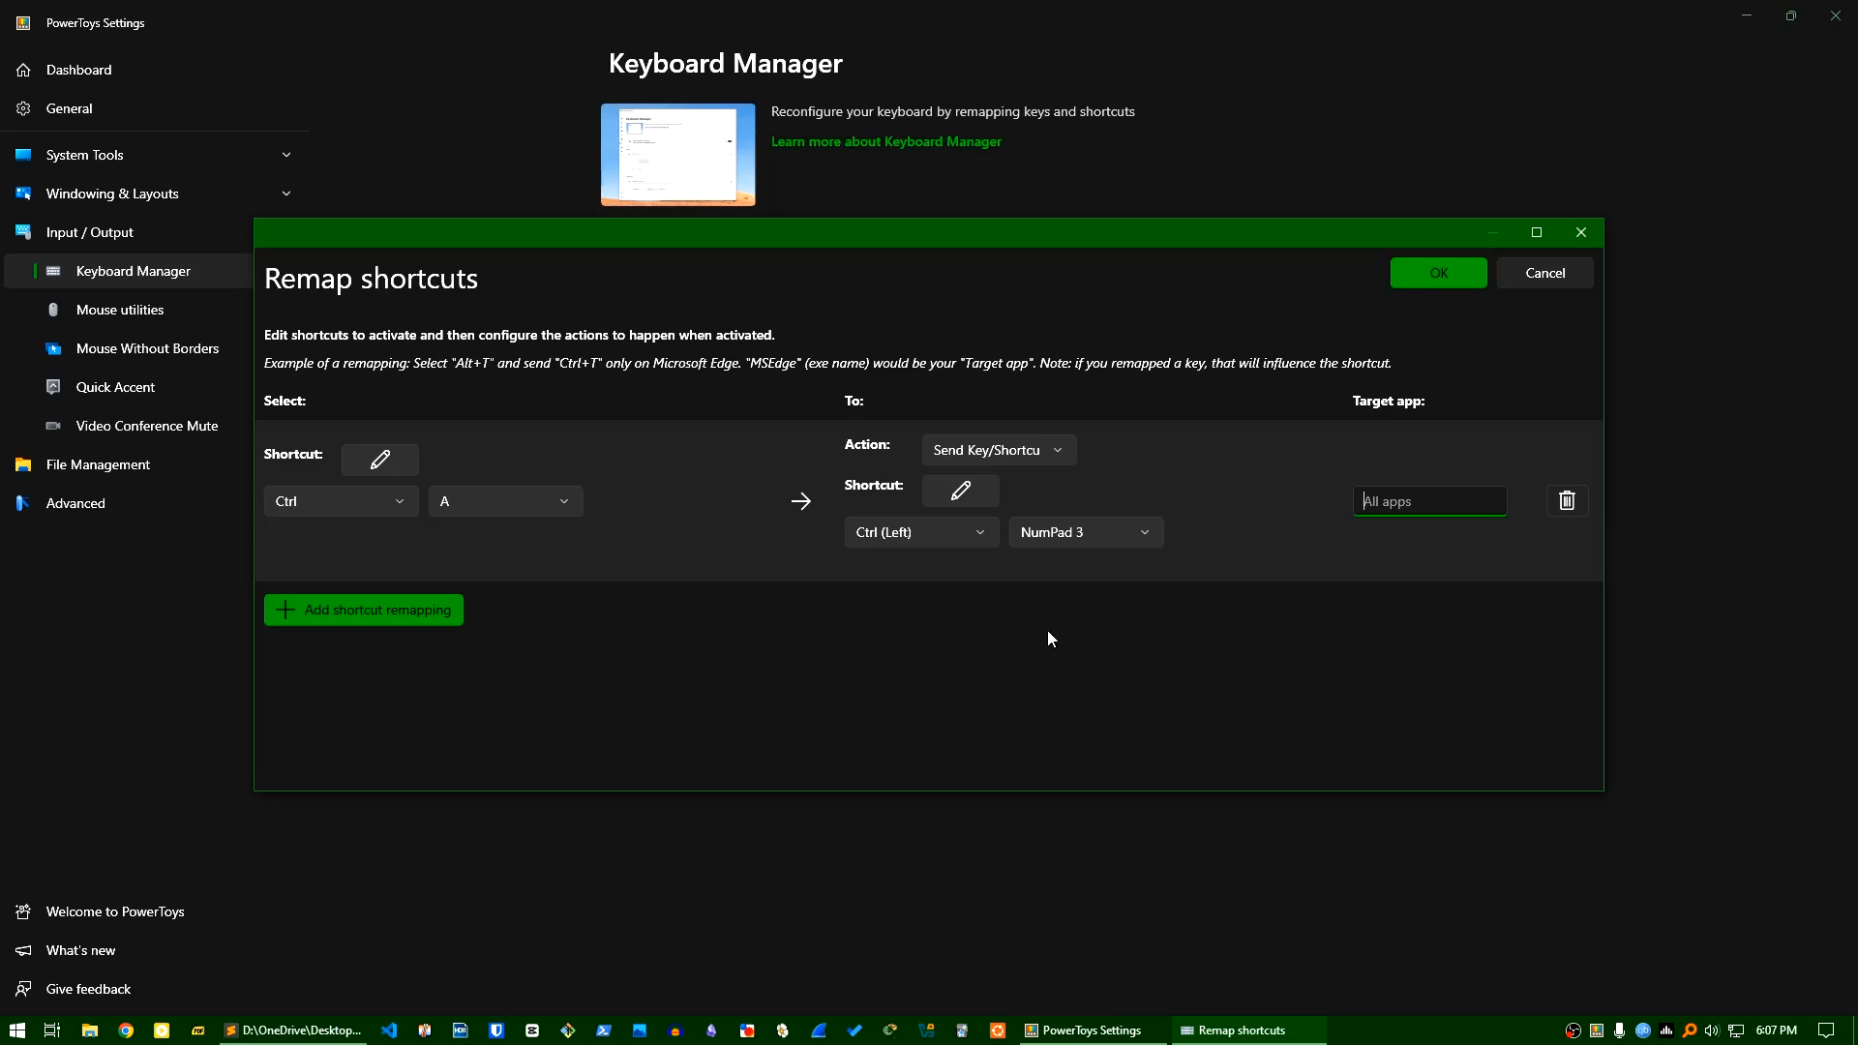
pyautogui.click(1436, 280)
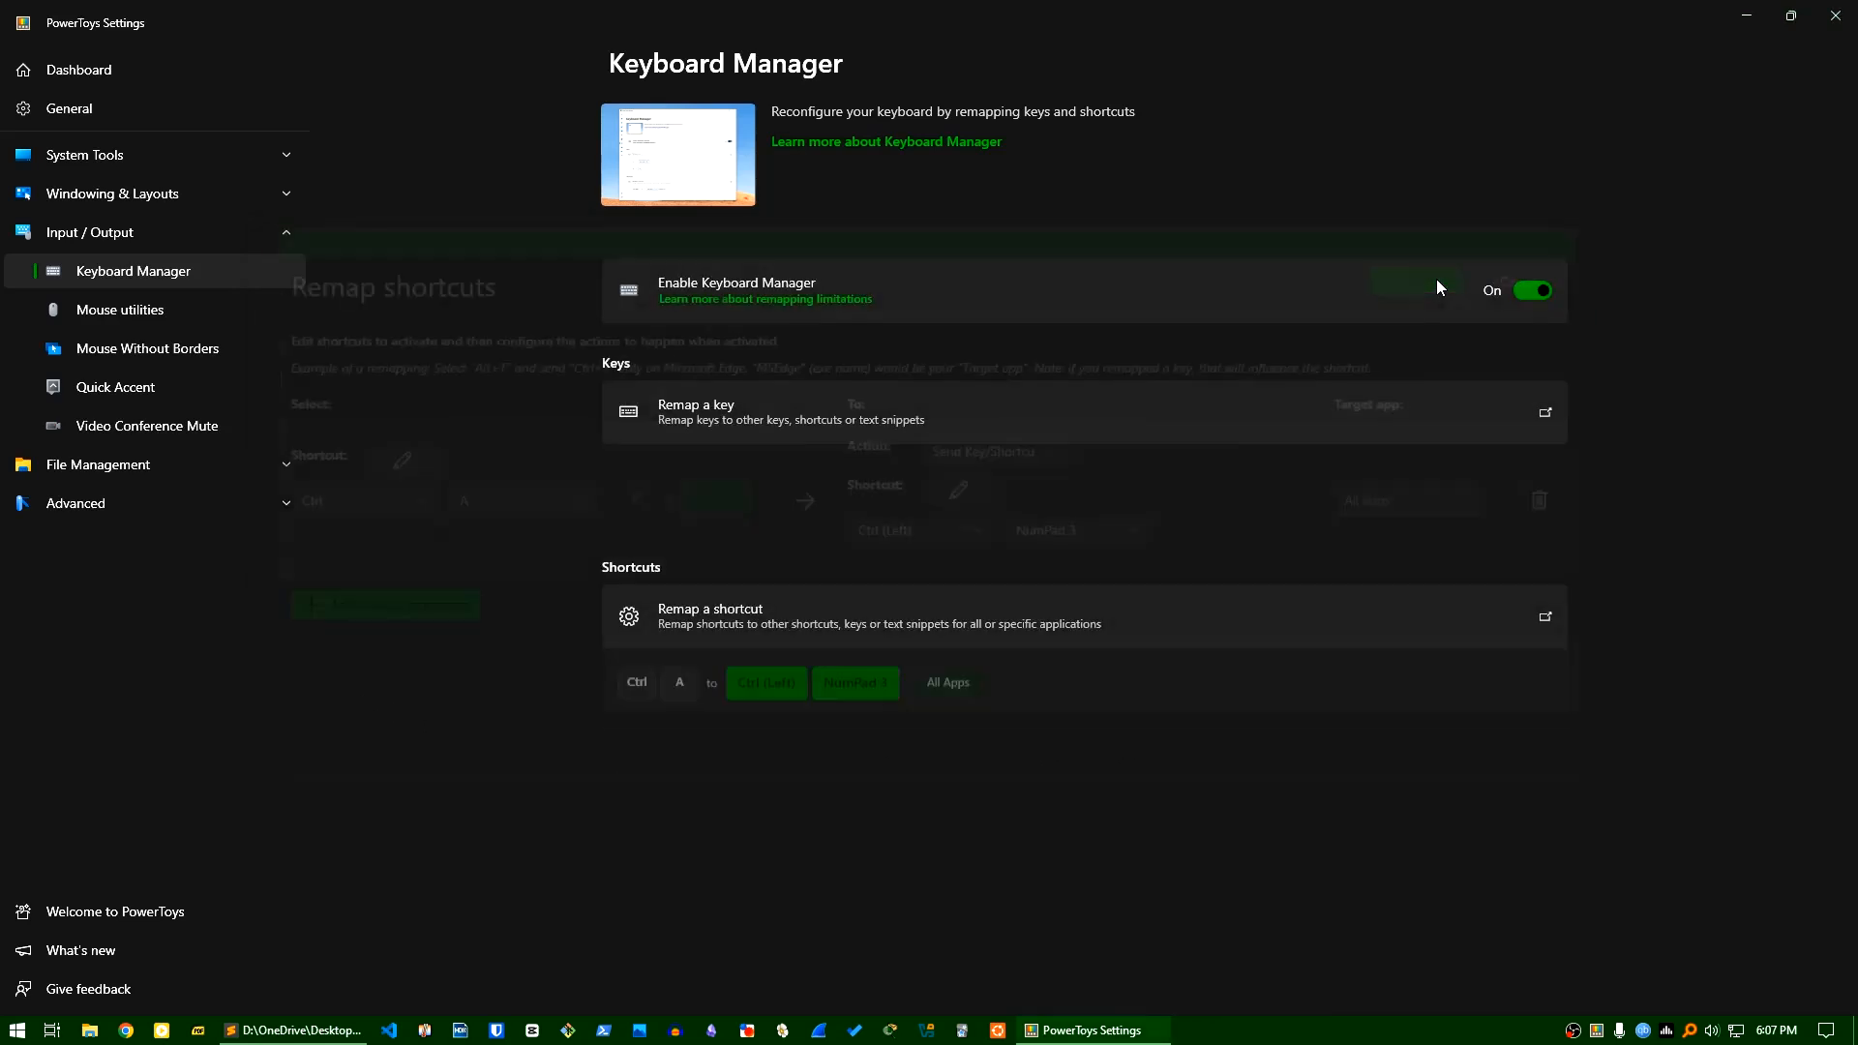